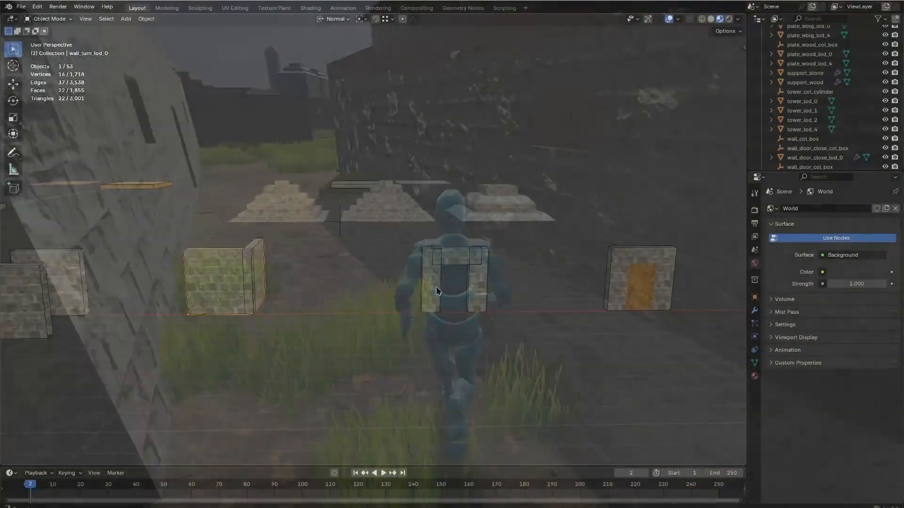
middle_click_drag(436, 286, 521, 293, "shift")
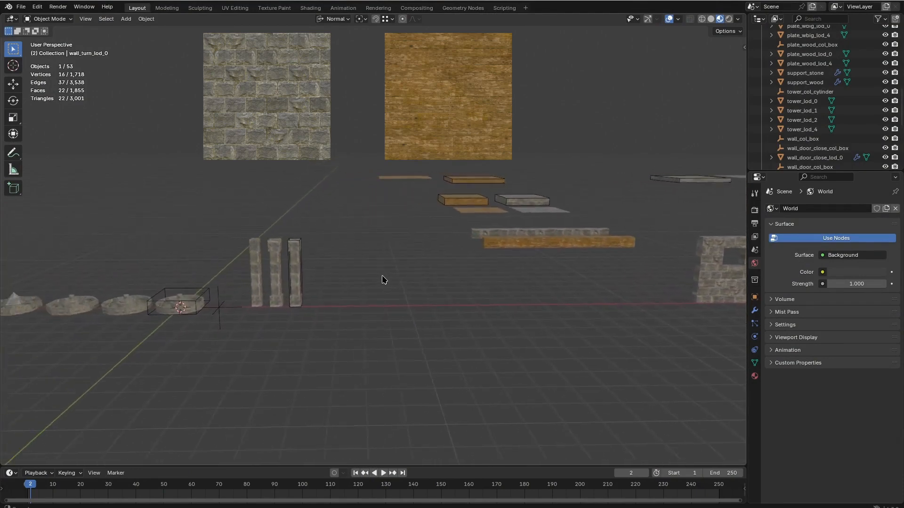
middle_click_drag(589, 281, 373, 347, "shift")
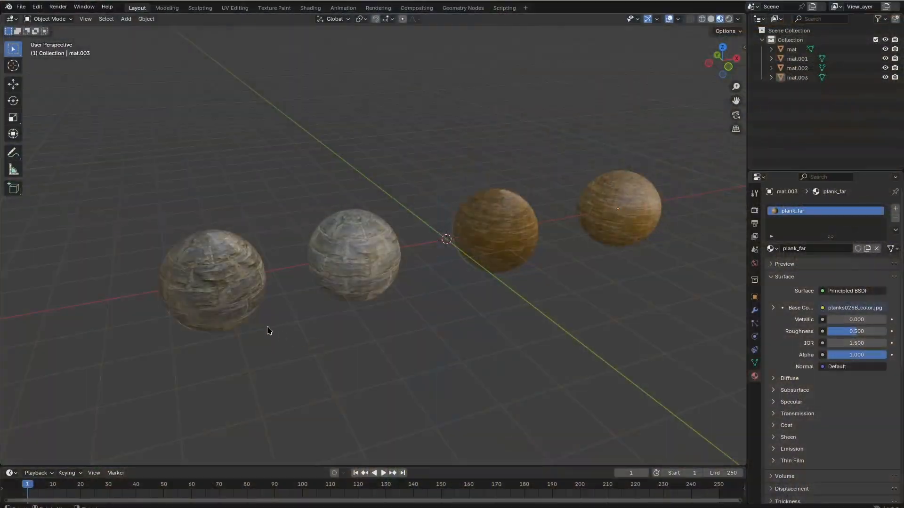
Step: Inspect the object and its assigned material for each of the two stone and two plank spheres
left_click(222, 274)
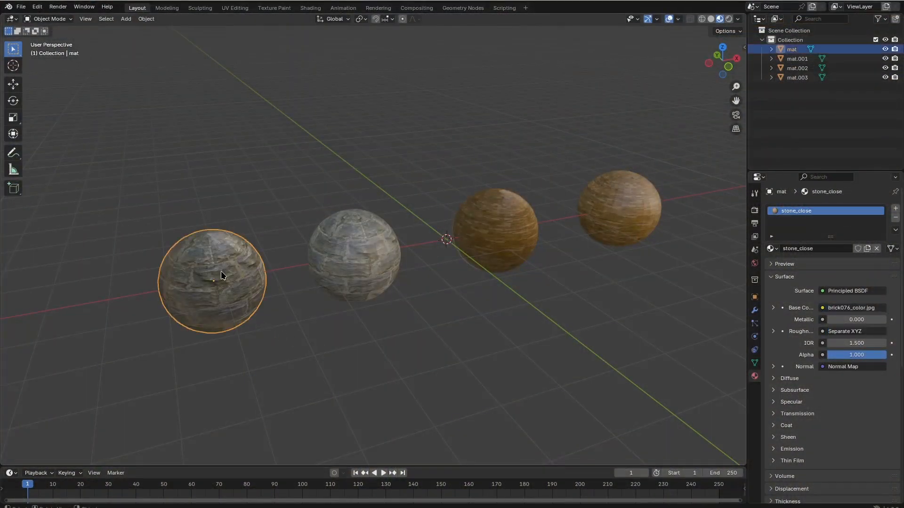
key("F2")
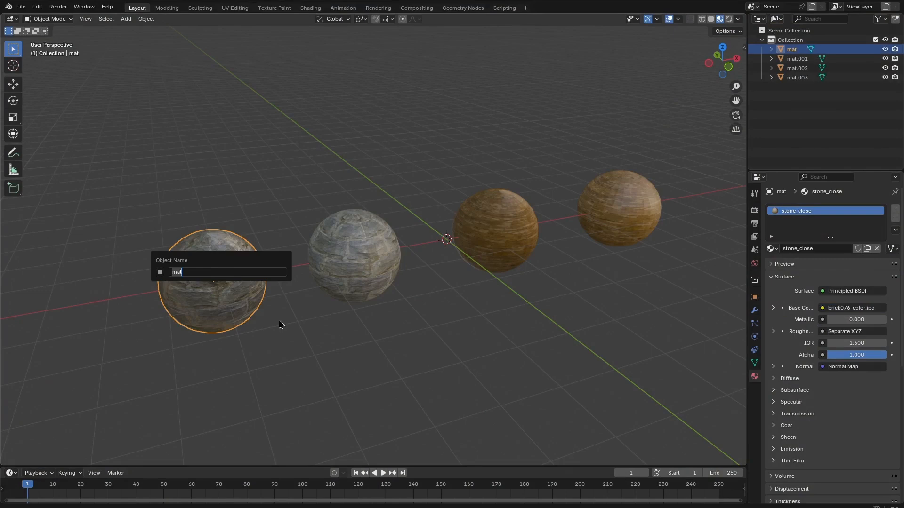
key("Escape")
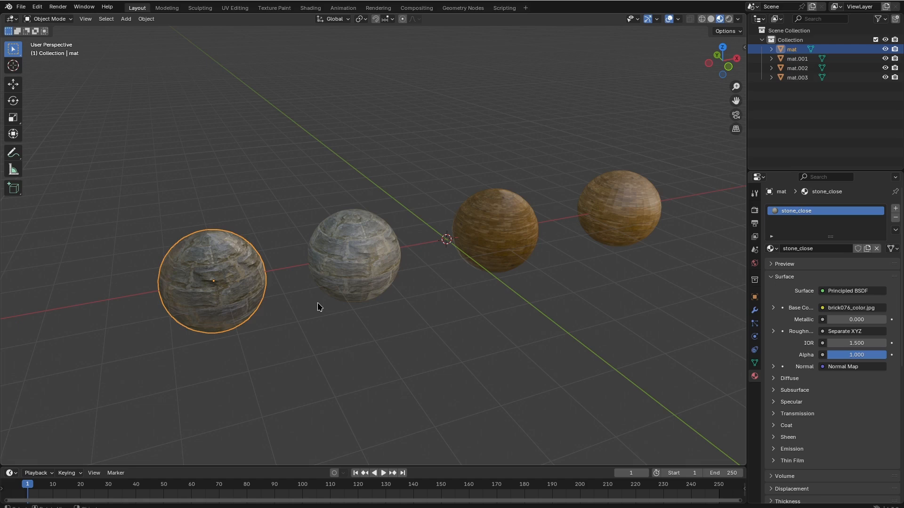
left_click(354, 274)
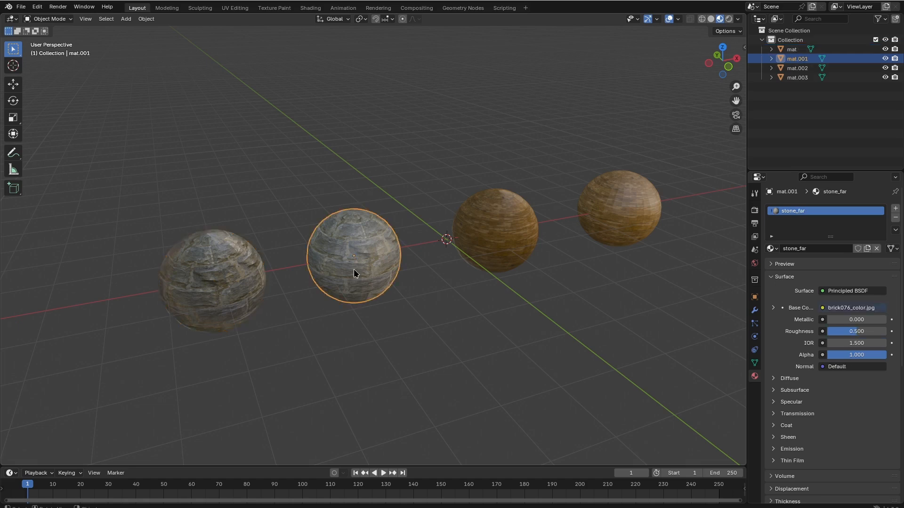
left_click(501, 242)
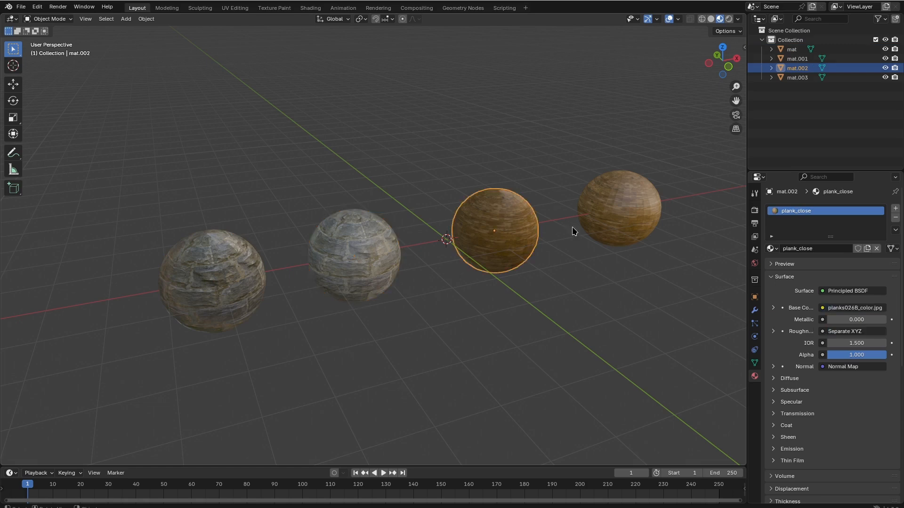
left_click(618, 213)
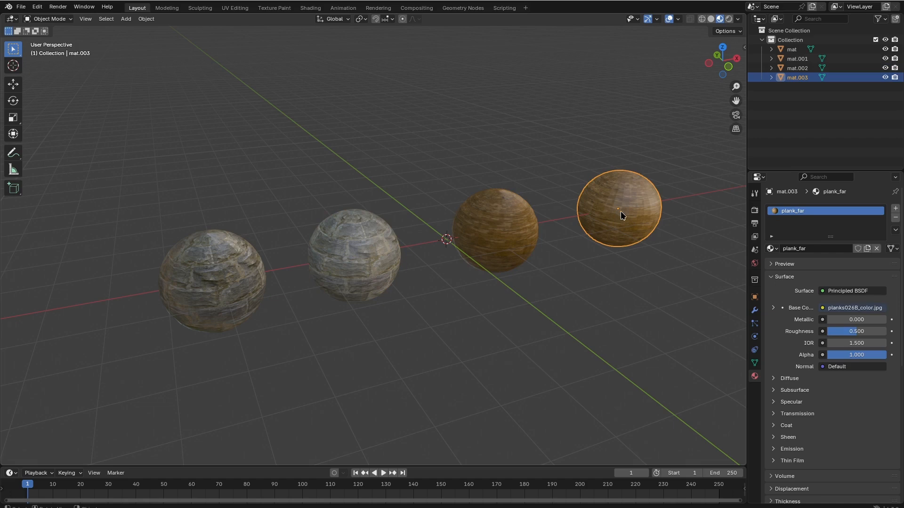
Step: Go through the material slots of the stone_close, stone_far, plank_close and plank_far spheres and check their context options
left_click(245, 294)
right_click(795, 212)
left_click(760, 203)
left_click(374, 251)
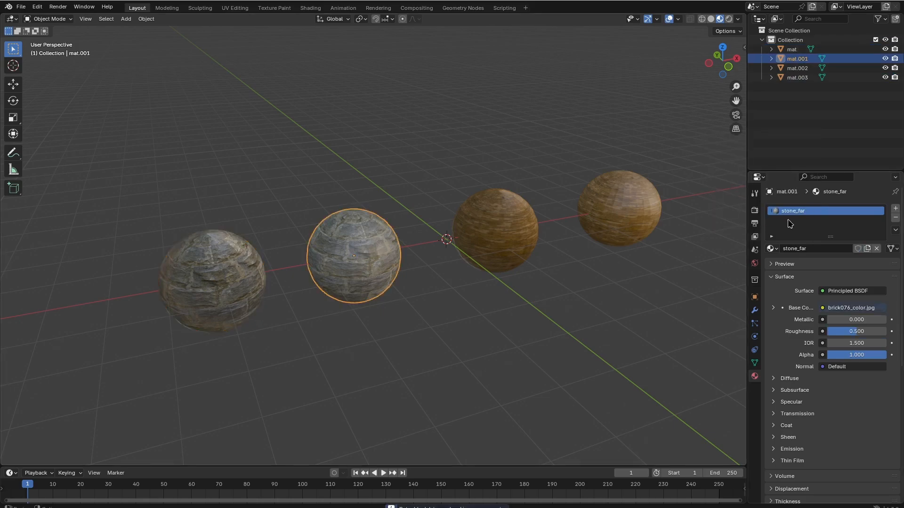
right_click(801, 212)
left_click(803, 212)
left_click(515, 226)
right_click(817, 211)
left_click(815, 211)
left_click(644, 203)
right_click(795, 213)
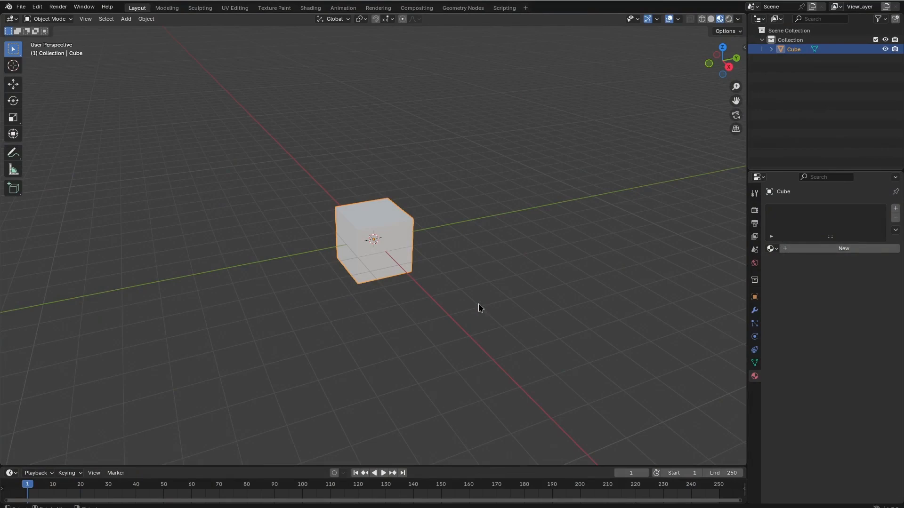
Step: Link the materials plank_close, plank_far, stone_close and stone_far from materials.blend into the cube's file
left_click(22, 7)
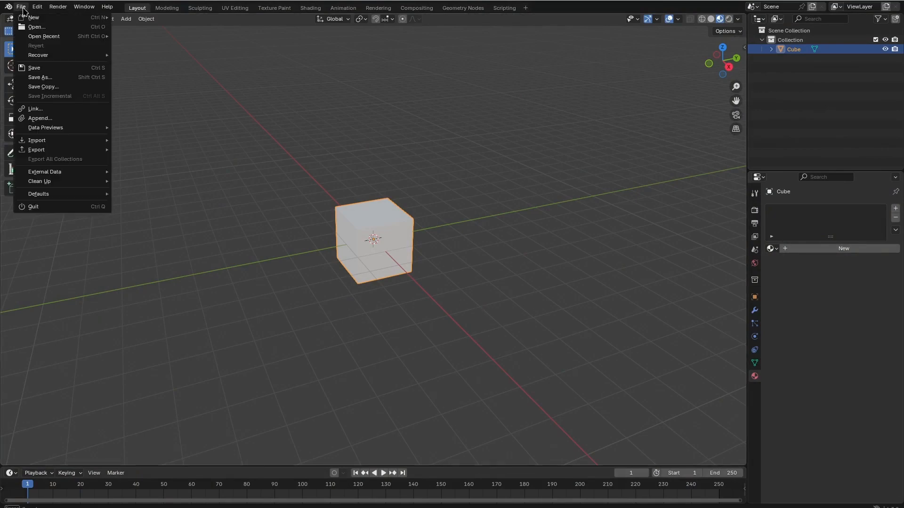
left_click(43, 109)
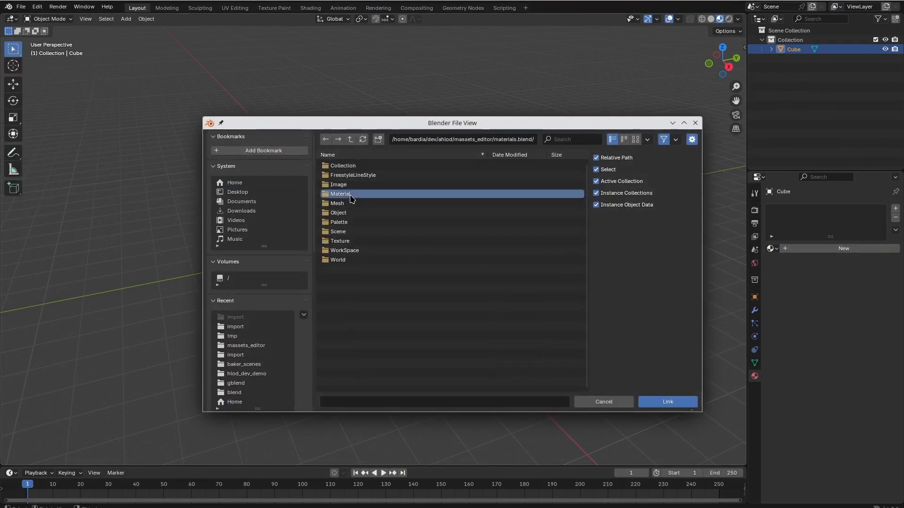
left_click(350, 195)
left_click(346, 160)
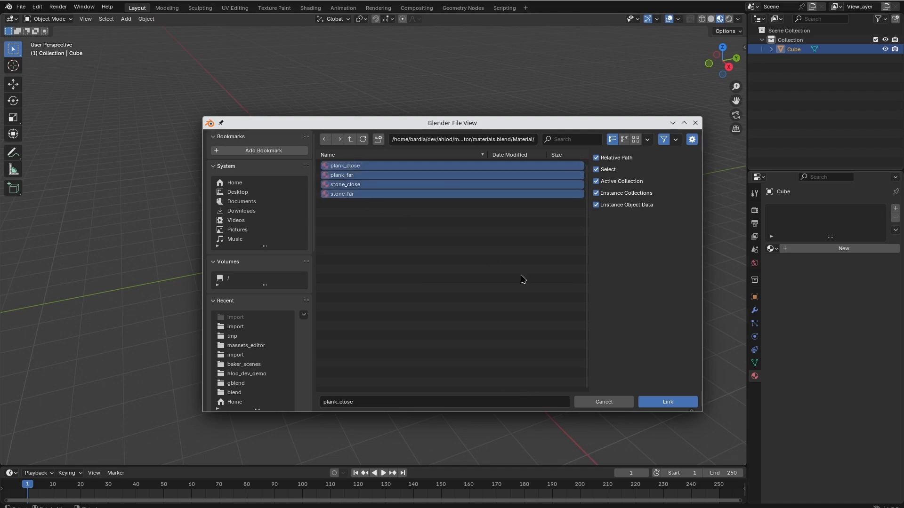
left_click(674, 404)
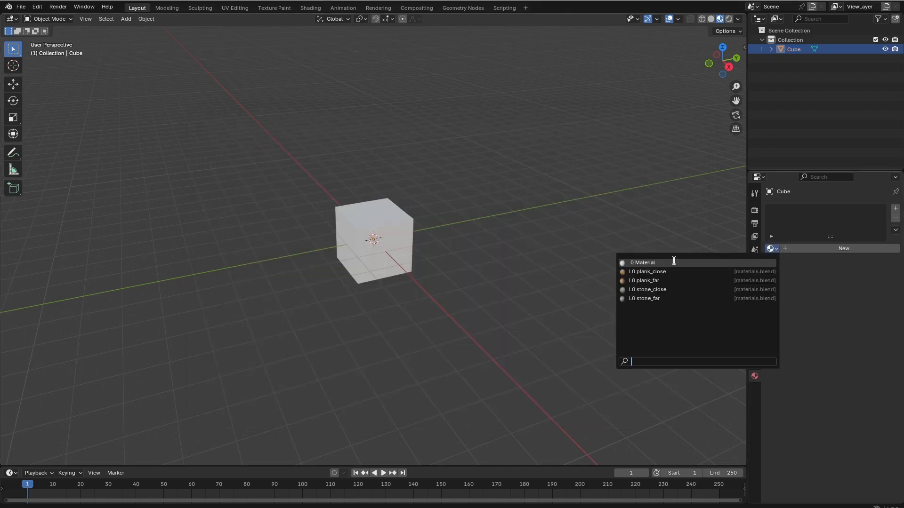
Step: Assign the linked stone_close material to the cube and view it closer
left_click(654, 289)
middle_click_drag(419, 269, 447, 266)
scroll(446, 266, "up", 3)
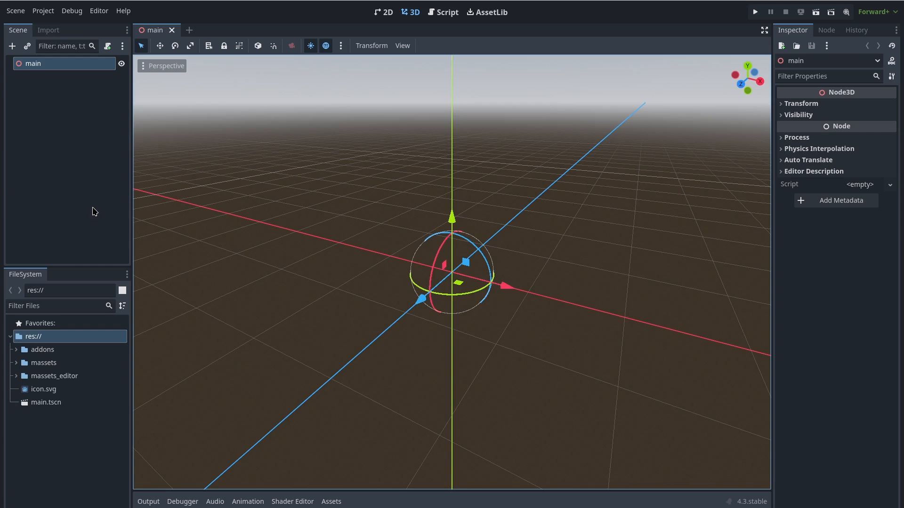
Step: Switch to Godot, show the Assets panel and enlarge it vertically
left_click(331, 502)
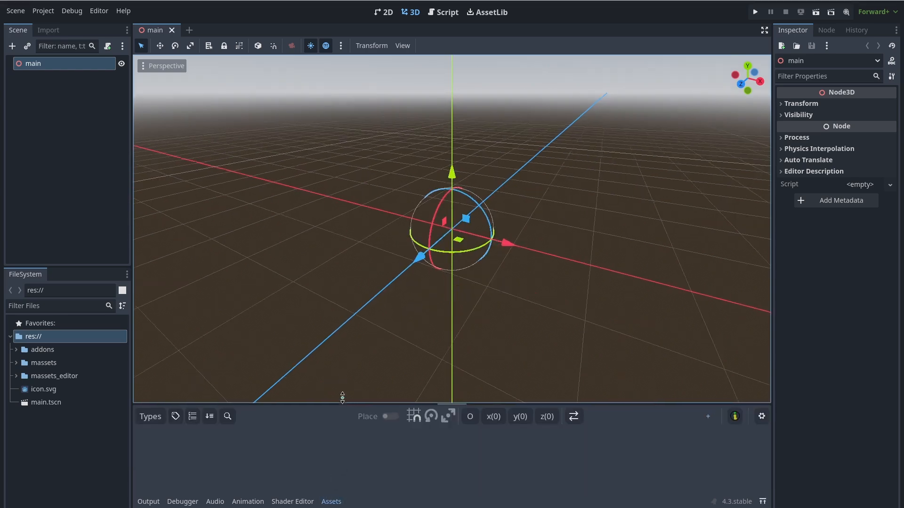
left_click_drag(347, 404, 347, 338)
left_click(350, 383)
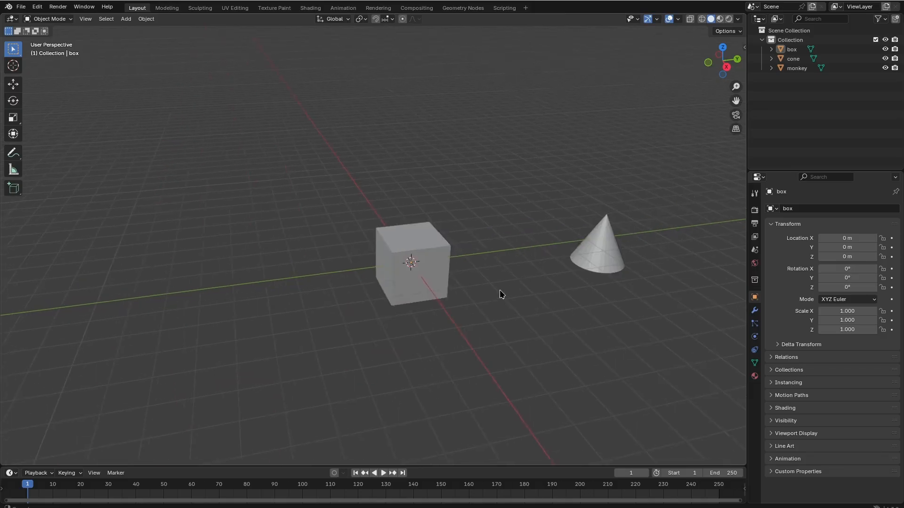
Step: Switch to Blender and check the object names of the cube, the cone and the monkey head
left_click(412, 256)
key("F2")
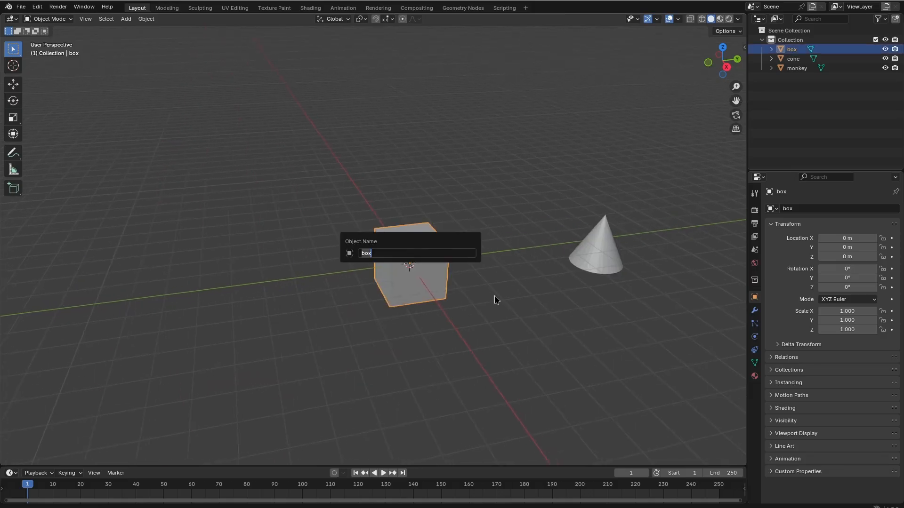
middle_click_drag(494, 296, 329, 303)
left_click(367, 271)
key("F2")
left_click(615, 221)
key("F2")
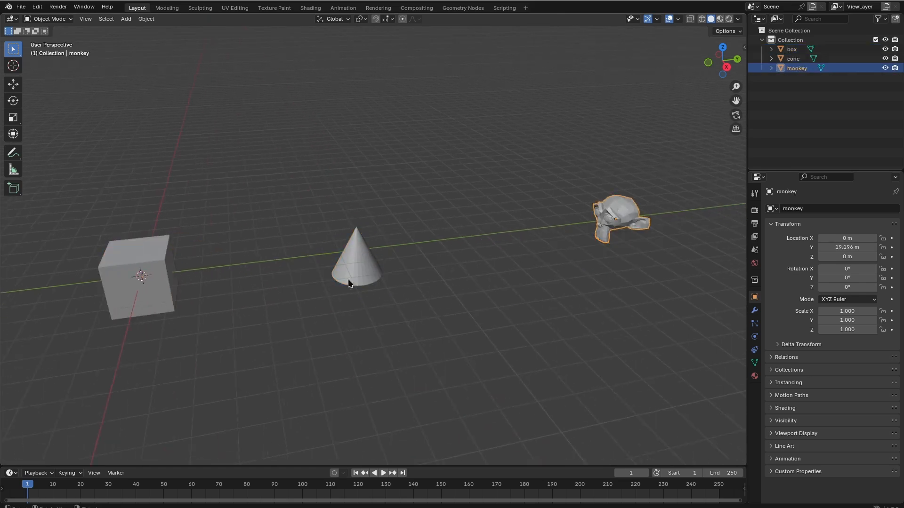
middle_click_drag(349, 326, 409, 317, "shift")
Step: Link all four stone and plank materials from materials.blend into the box, cone and monkey scene
left_click(22, 7)
left_click(346, 195, "shift")
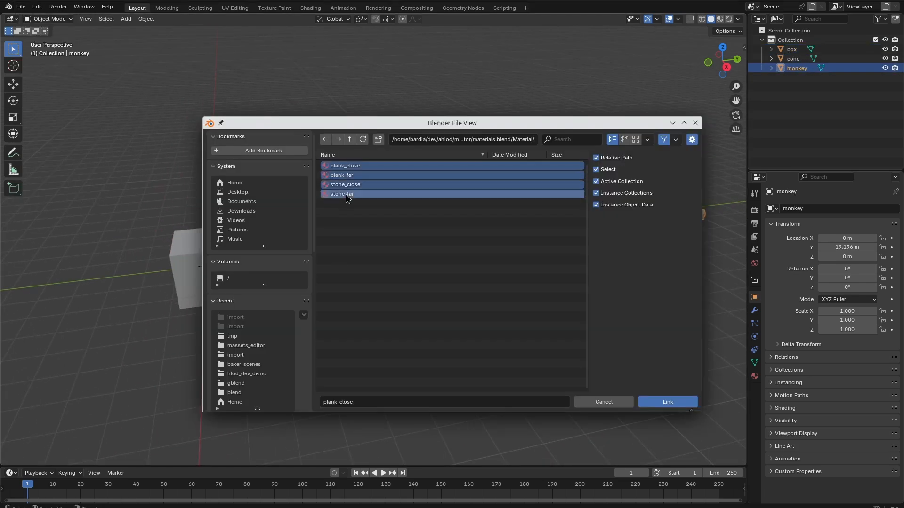
left_click(676, 399)
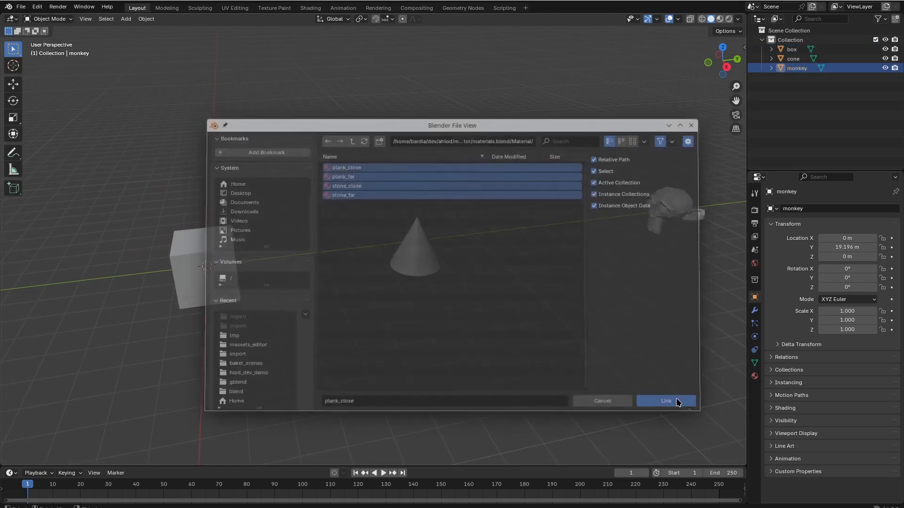
Step: Start a glTF 2.0 export and create a folder named import inside hlod_test as its destination
left_click(21, 6)
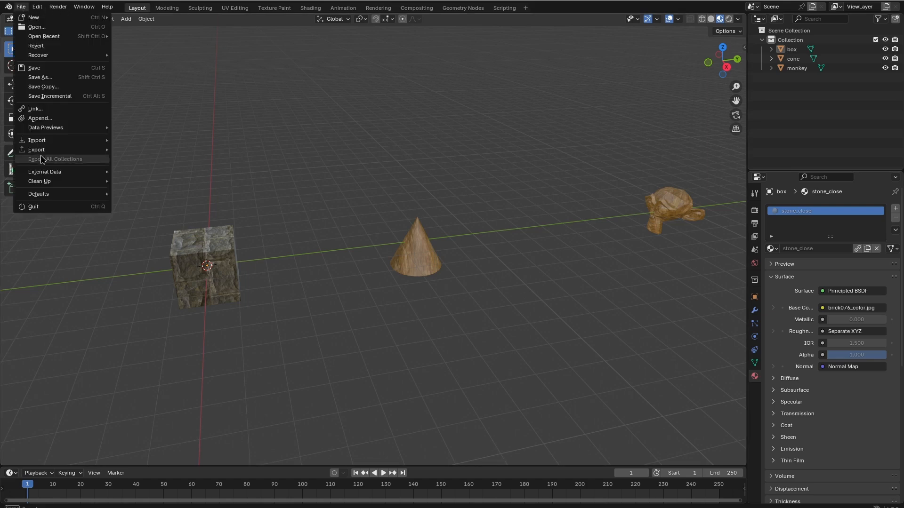
mouse_move(52, 150)
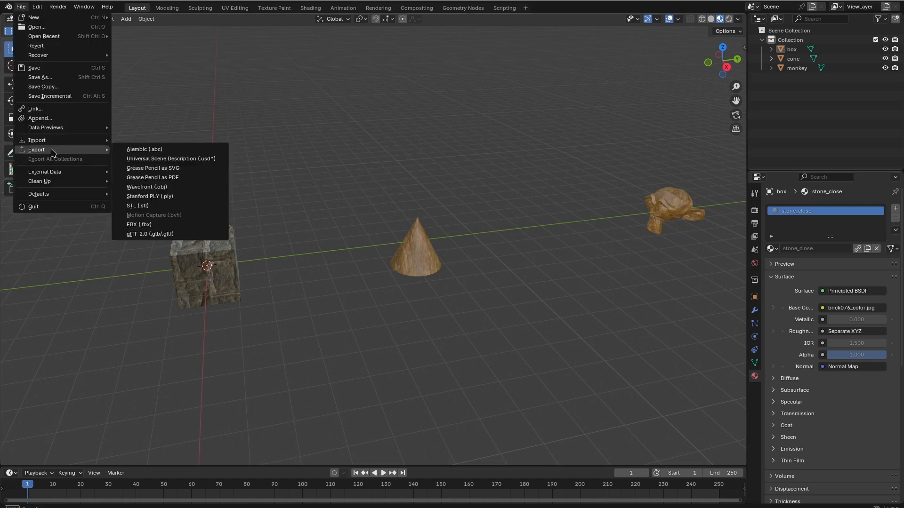
left_click(180, 237)
left_click(375, 153)
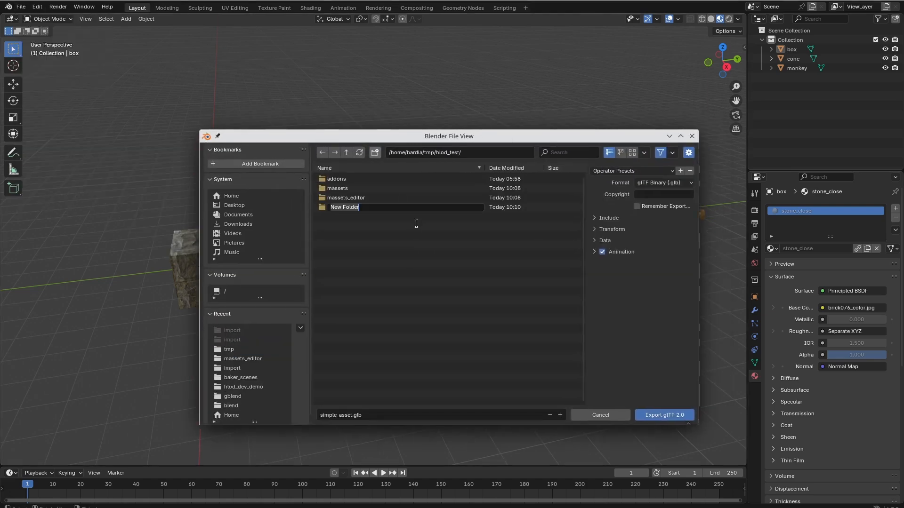
type("import")
key("Return")
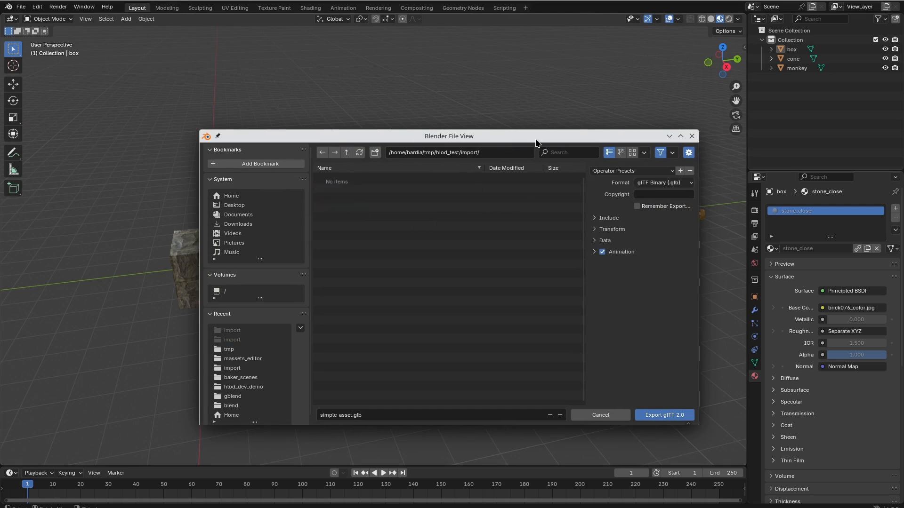
Step: Set the material images option to None and export the scene as simple_asset.glb into the import folder
left_click_drag(536, 139, 461, 122)
right_click(461, 123)
left_click(461, 122)
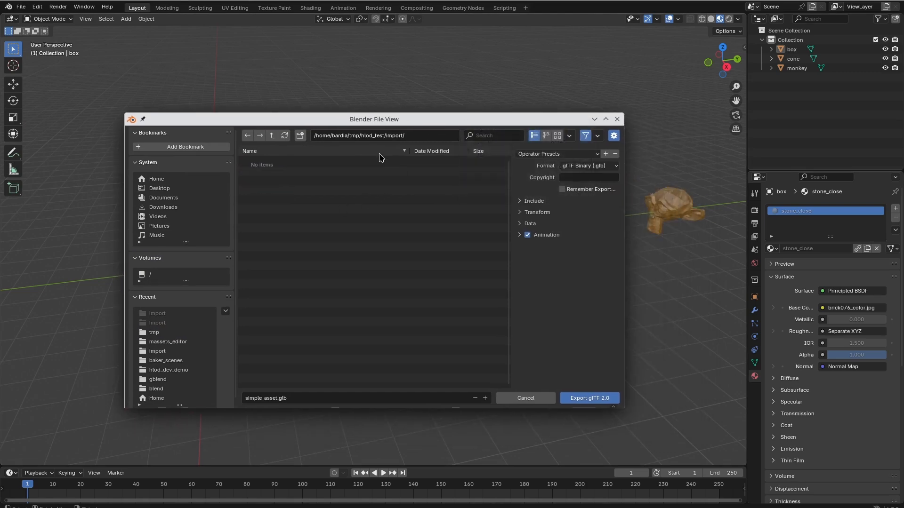
left_click(530, 223)
left_click(534, 260)
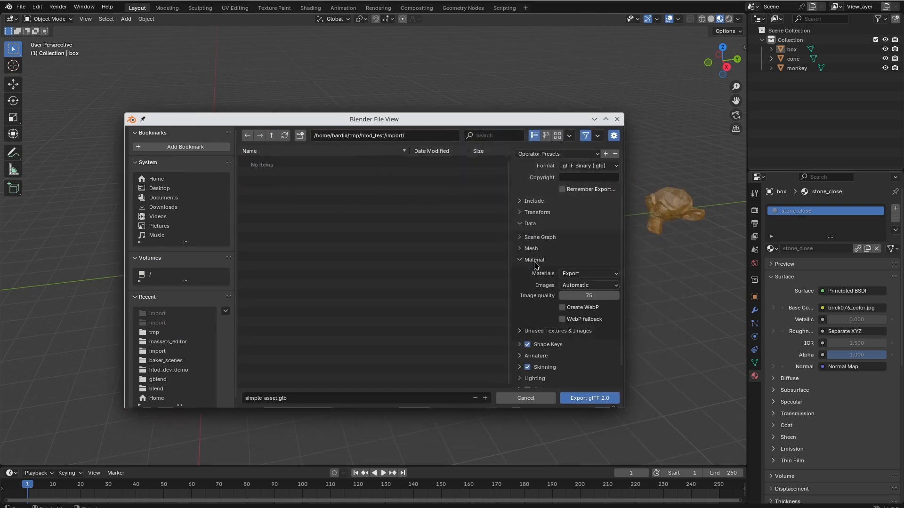
left_click(594, 286)
left_click(557, 328)
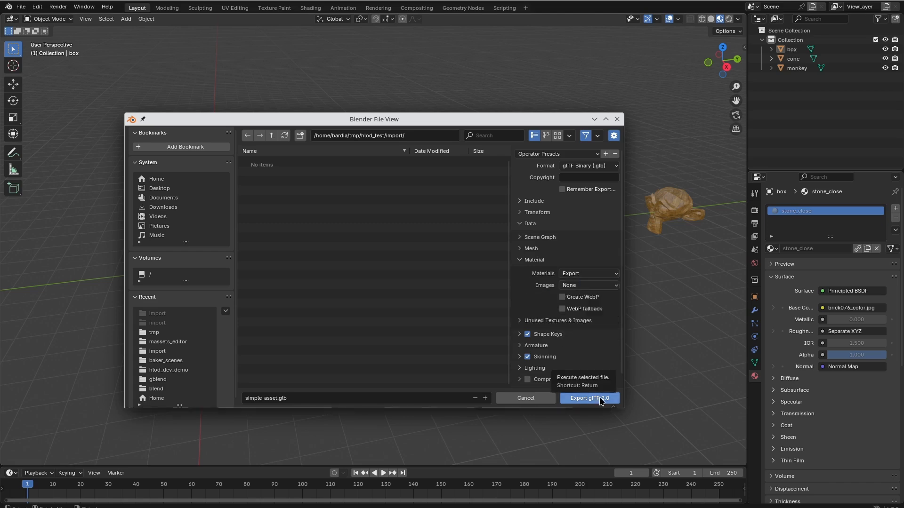
left_click(589, 398)
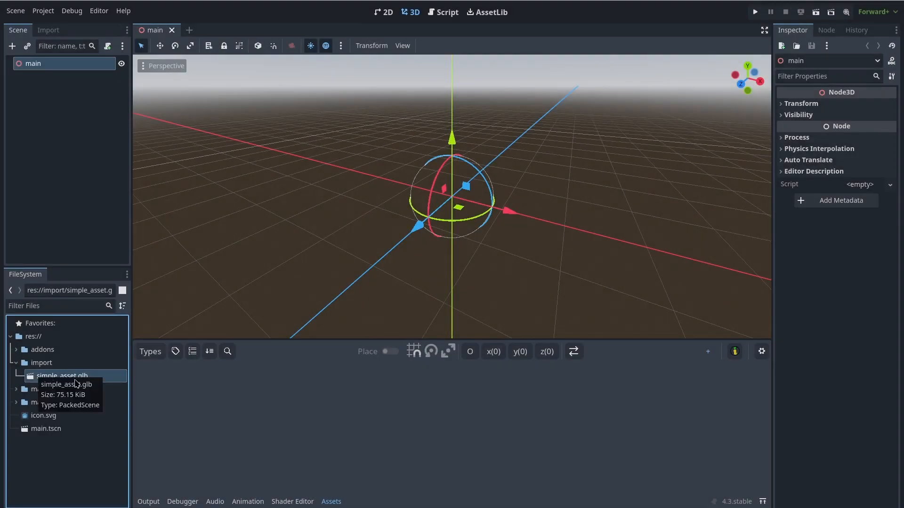
Step: In Godot, add plank_close, plank_far, stone_close and stone_far to the Materials list in the Assets settings
left_click(598, 393)
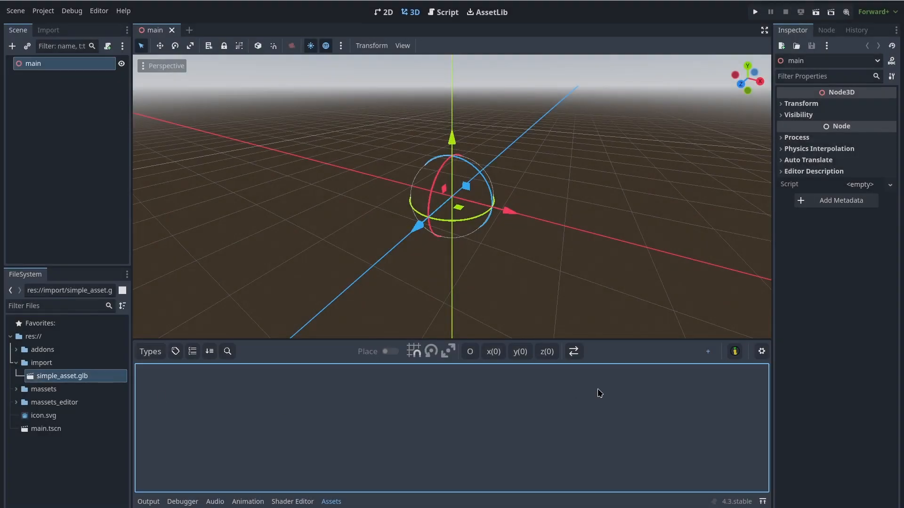
left_click(763, 357)
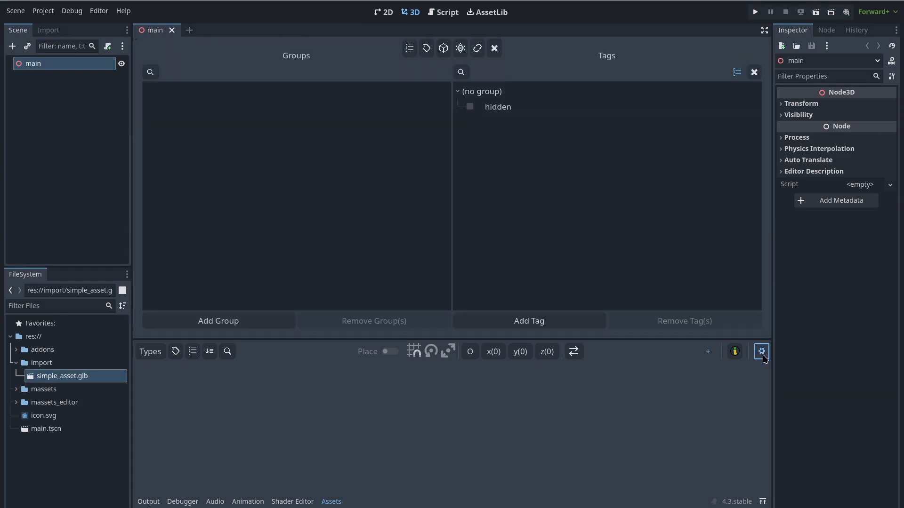
left_click(460, 48)
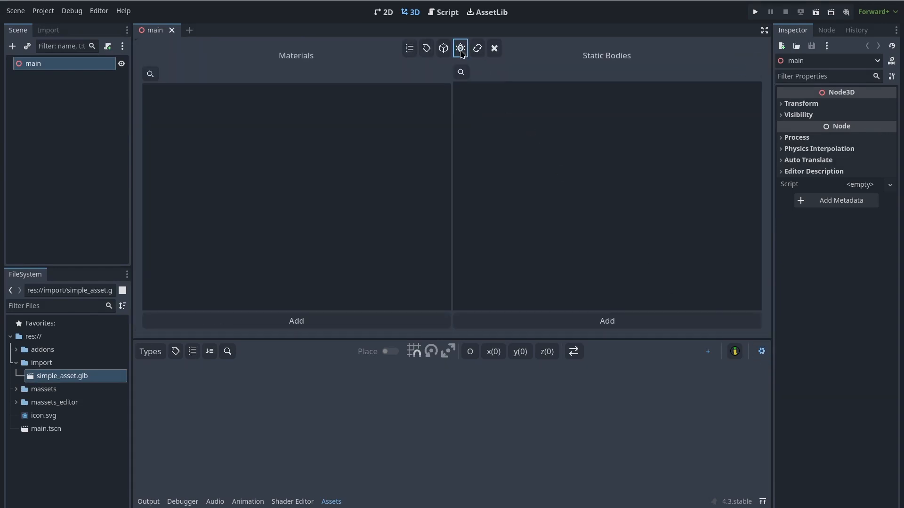
left_click(217, 320)
left_click(389, 191)
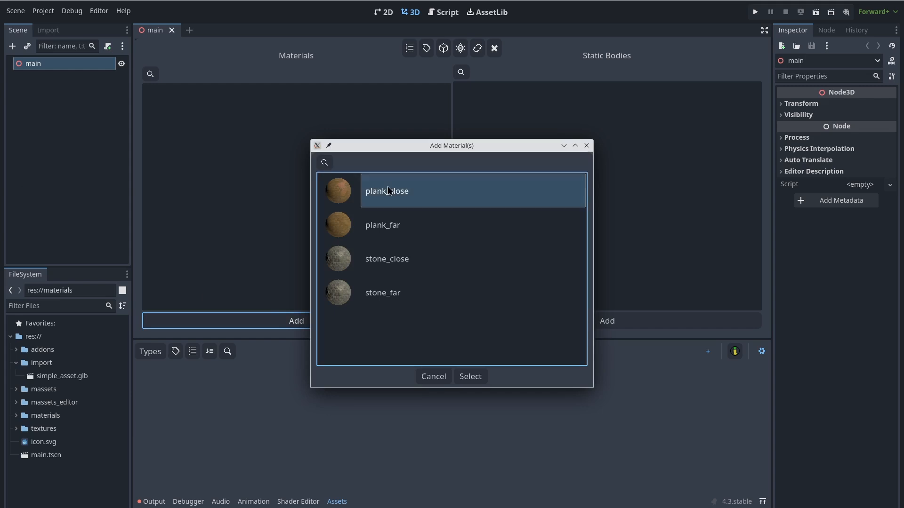
left_click(396, 297, "shift")
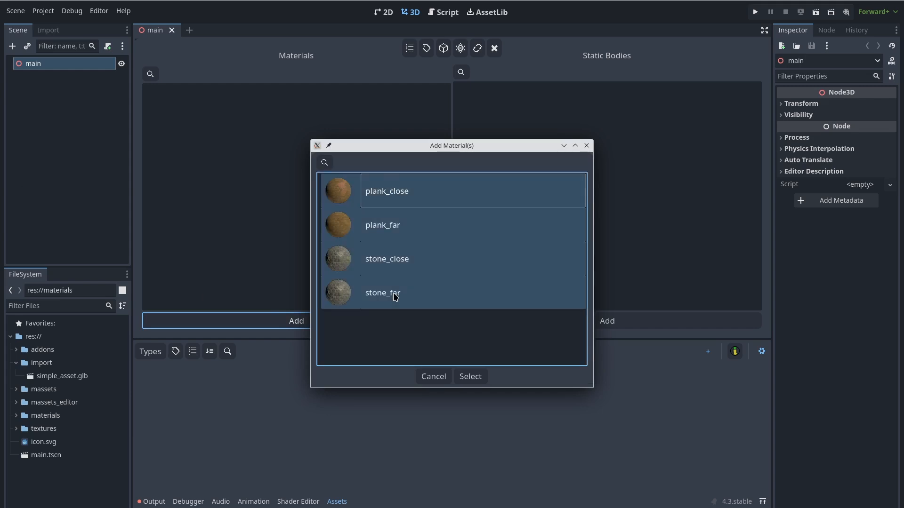
left_click(475, 378)
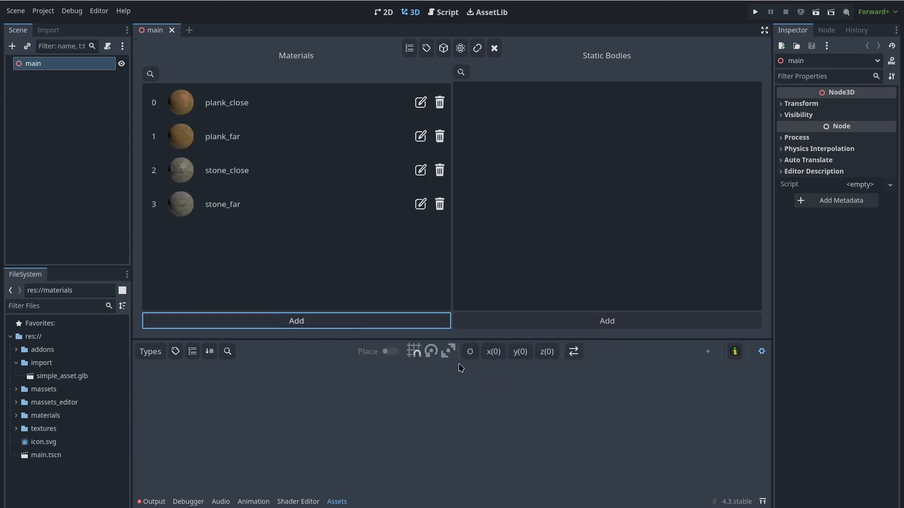
Step: Close the Assets settings, start importing simple_asset.glb into the Assets panel and review its box, cone and monkey collections
left_click(763, 351)
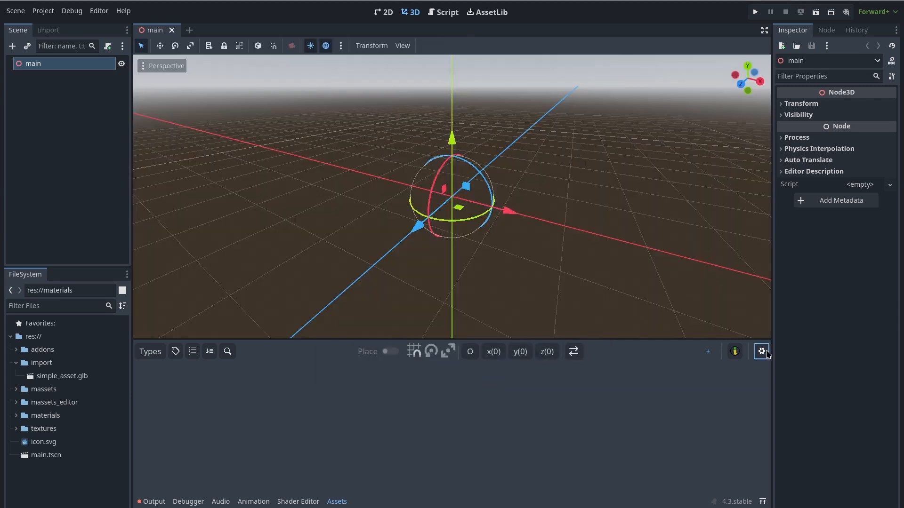
left_click_drag(62, 377, 337, 404)
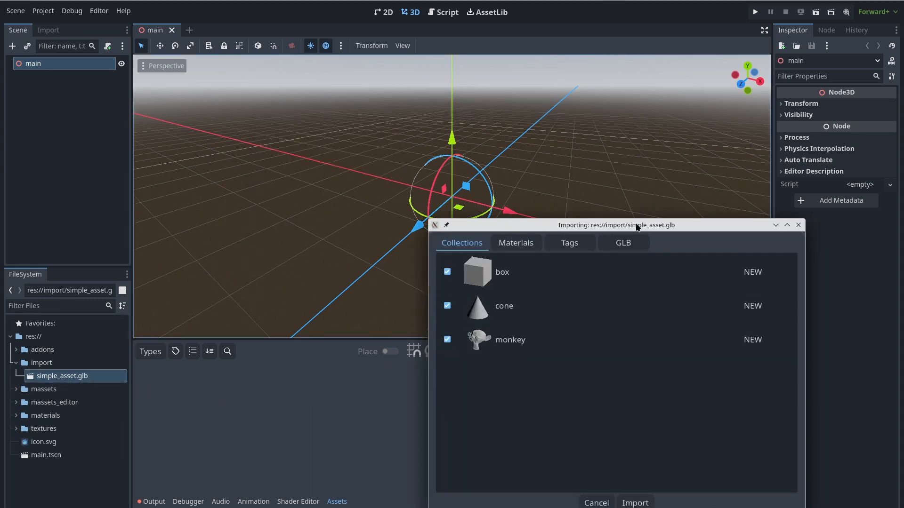
left_click_drag(662, 225, 417, 103)
left_click(307, 162)
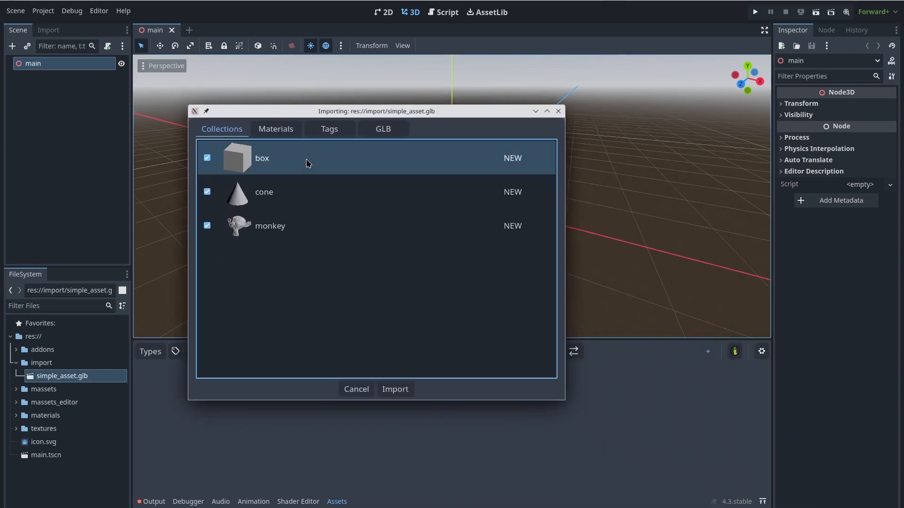
left_click(309, 196)
left_click(313, 225)
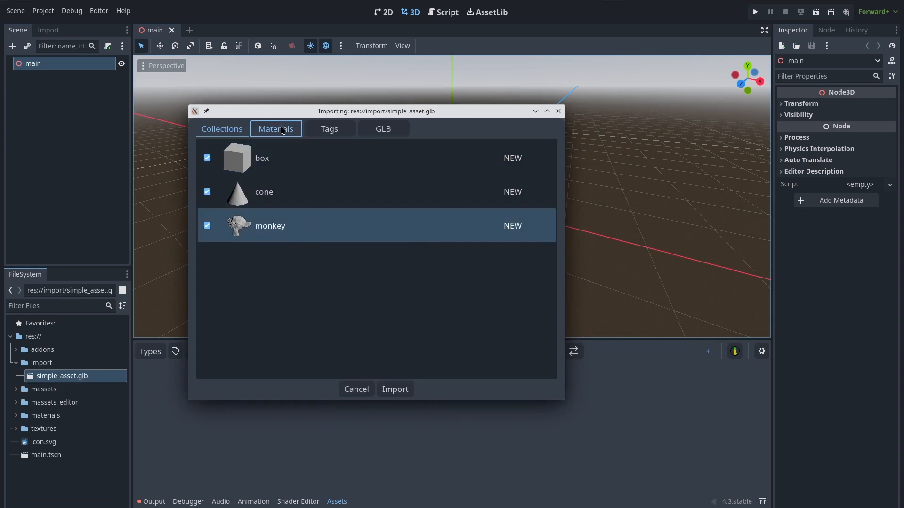
Step: Check which project materials are matched to stone_close, plank_close and plank_far in the import of simple_asset.glb
left_click(276, 129)
left_click(234, 158)
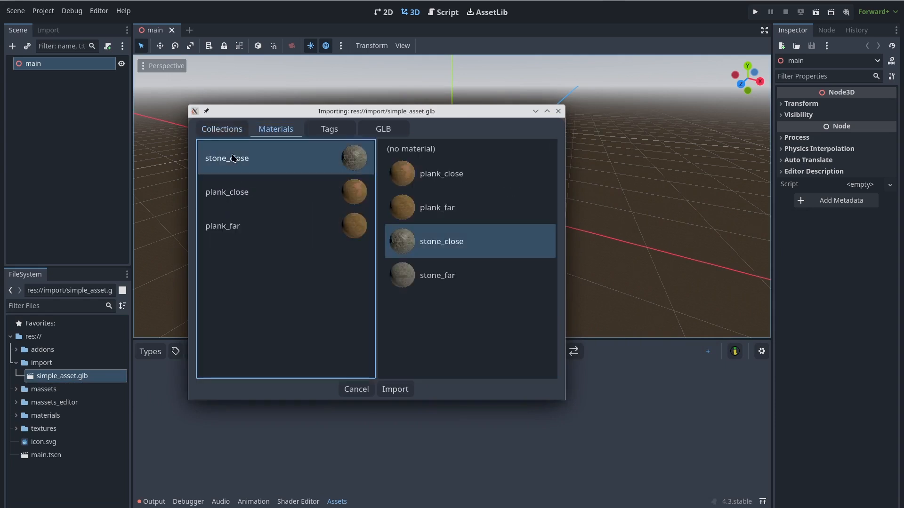
left_click(285, 196)
left_click(292, 240)
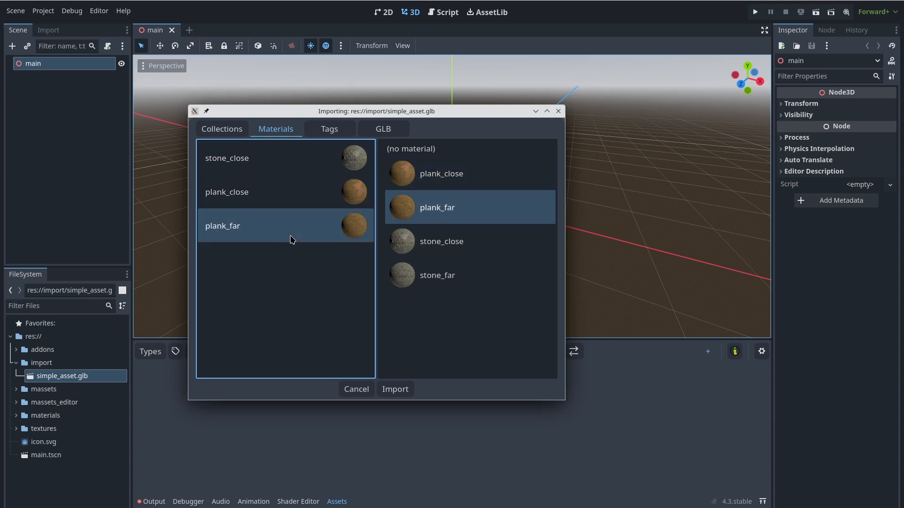
left_click(289, 178)
left_click(286, 160)
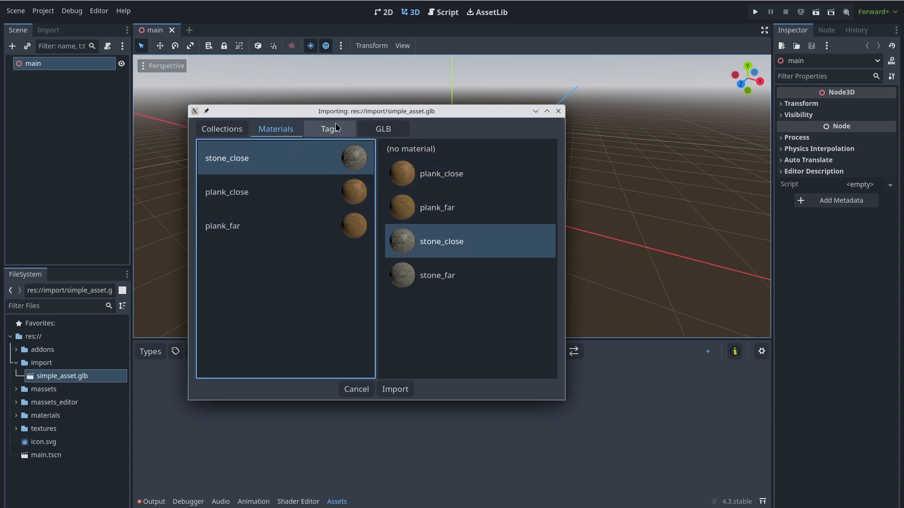
Step: Set simple_asset.blend as the import's source Blend File, import the assets and reload import_info.json from disk
left_click(389, 129)
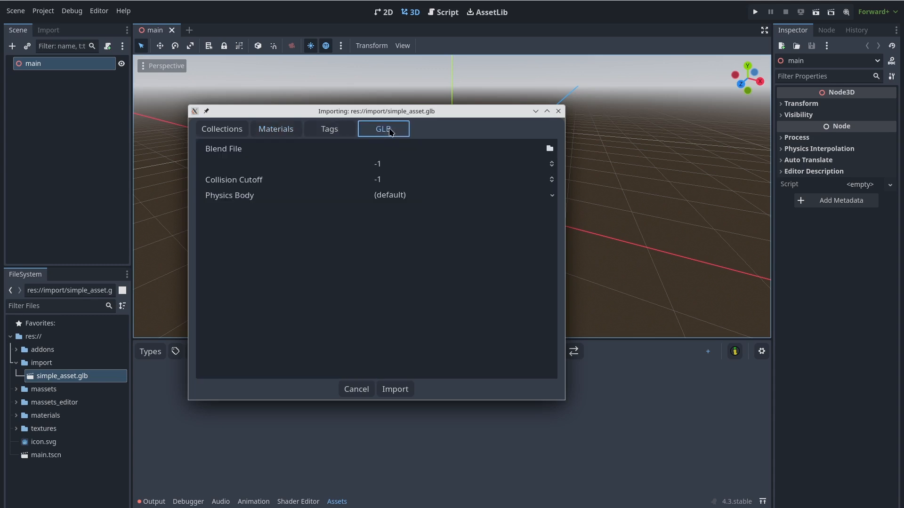
left_click(228, 149)
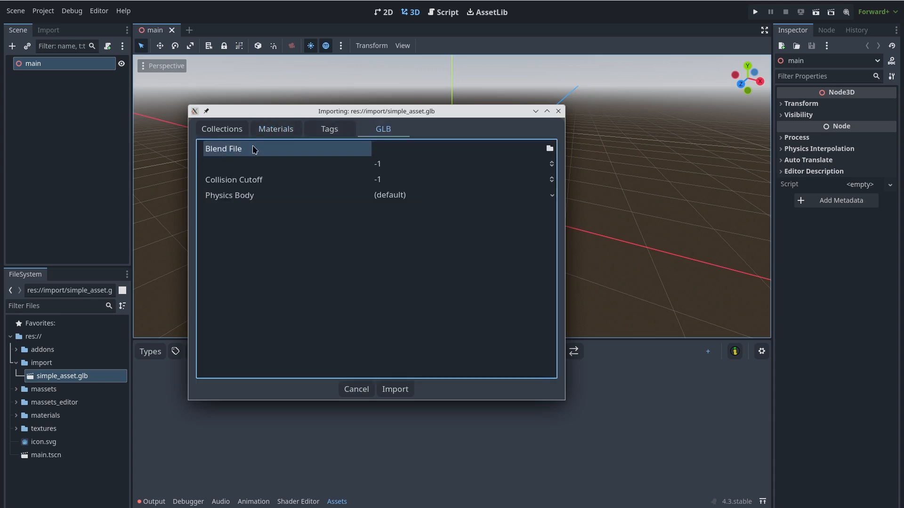
left_click(549, 149)
left_click(252, 117)
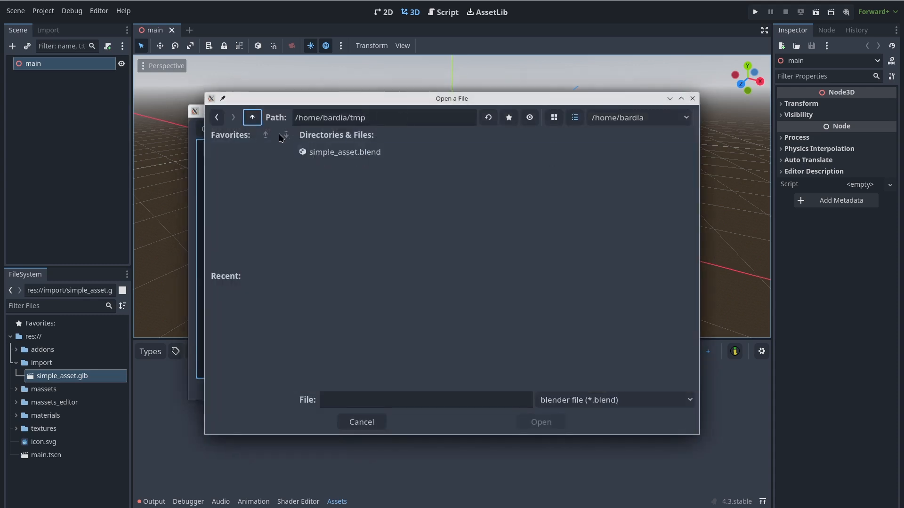
left_click(343, 152)
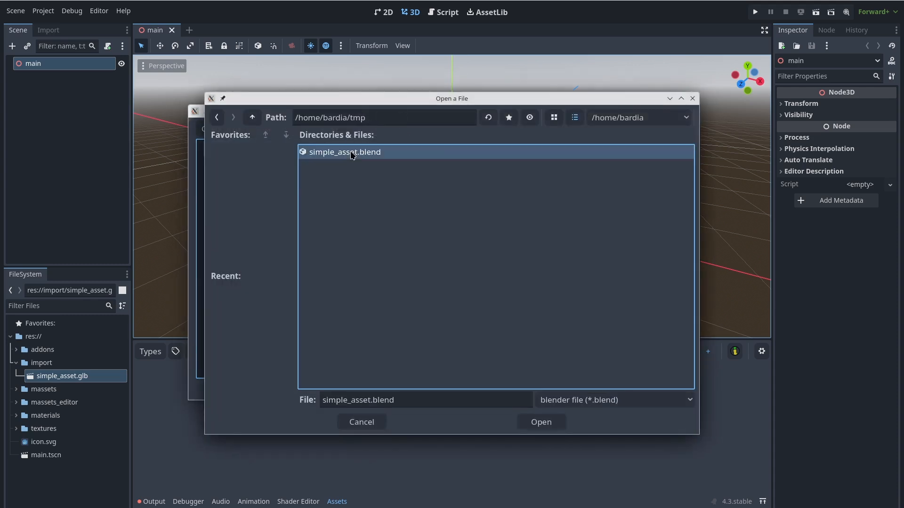
left_click(540, 422)
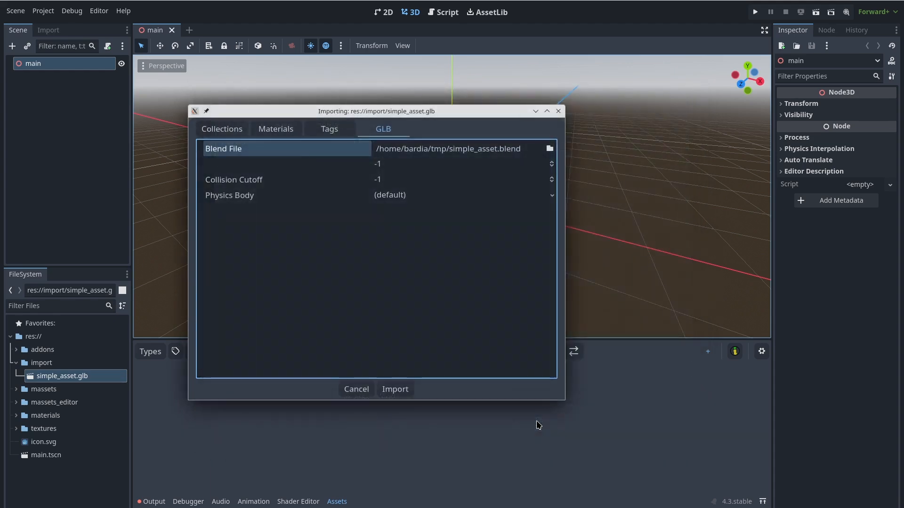
left_click(399, 384)
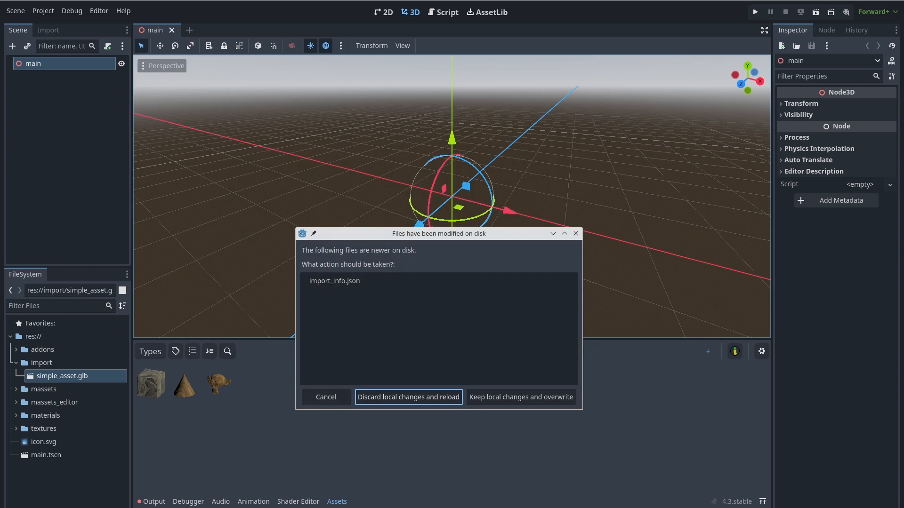
left_click(404, 397)
Step: Filter the editor settings for "blend" and check the Blender path under the FileSystem import settings
left_click(99, 11)
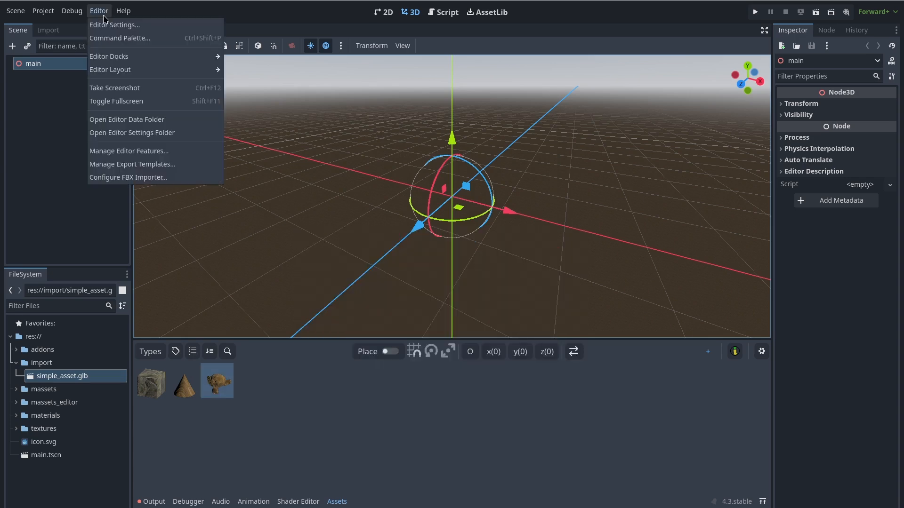
left_click(118, 20)
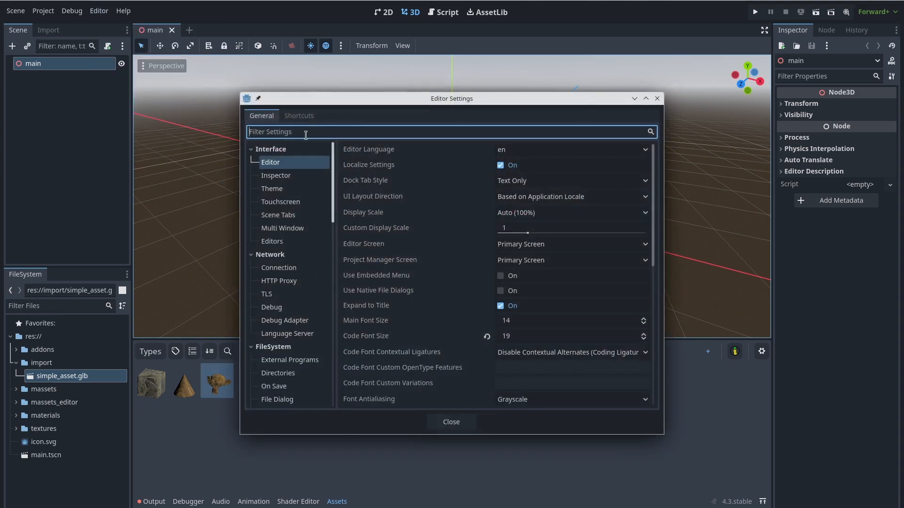
type("blend")
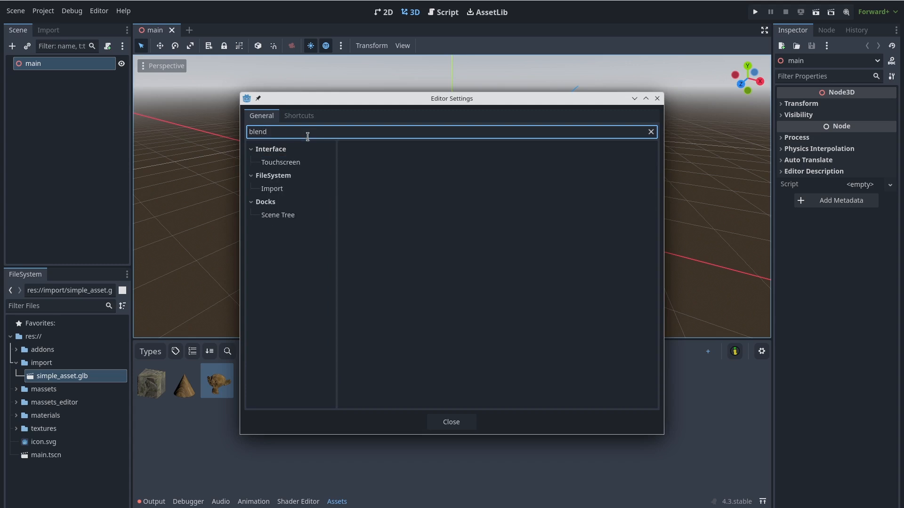
left_click(278, 191)
left_click(597, 160)
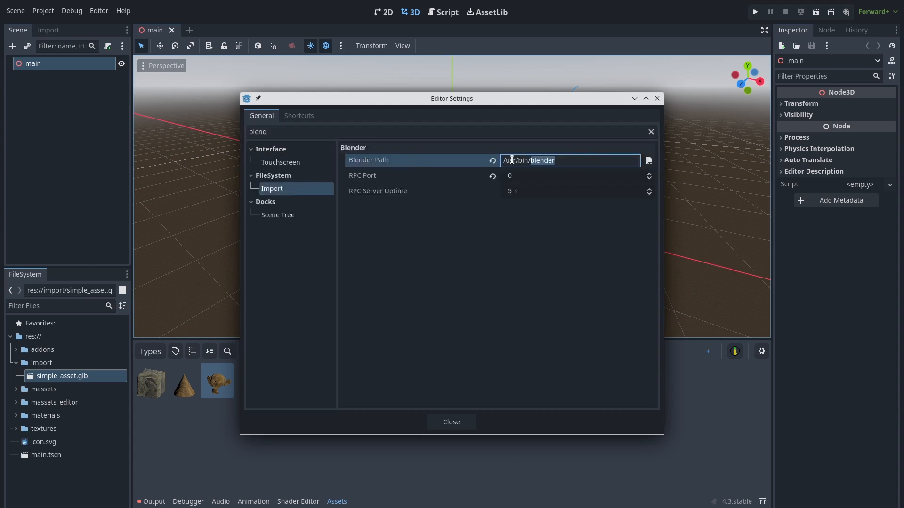
left_click(458, 424)
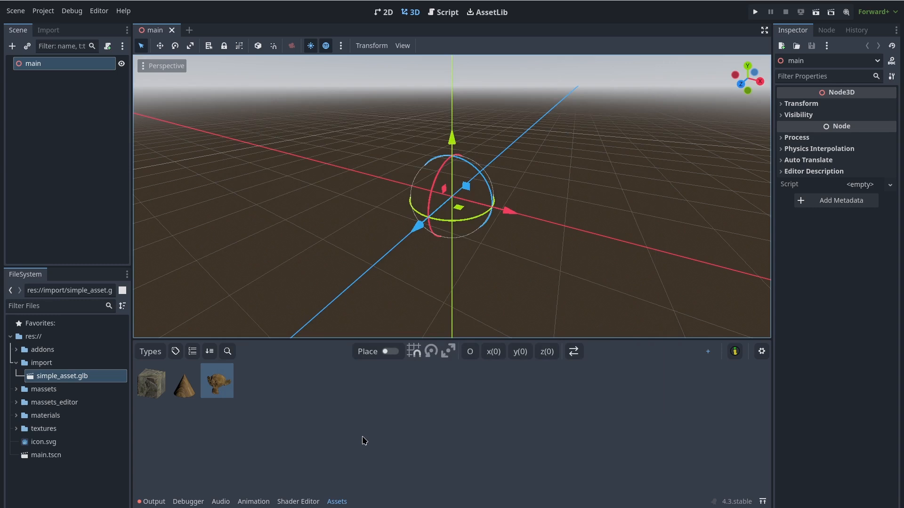
Step: Open the cone asset for modification in Blender, look it over and close Blender again
left_click(180, 398)
right_click(182, 391)
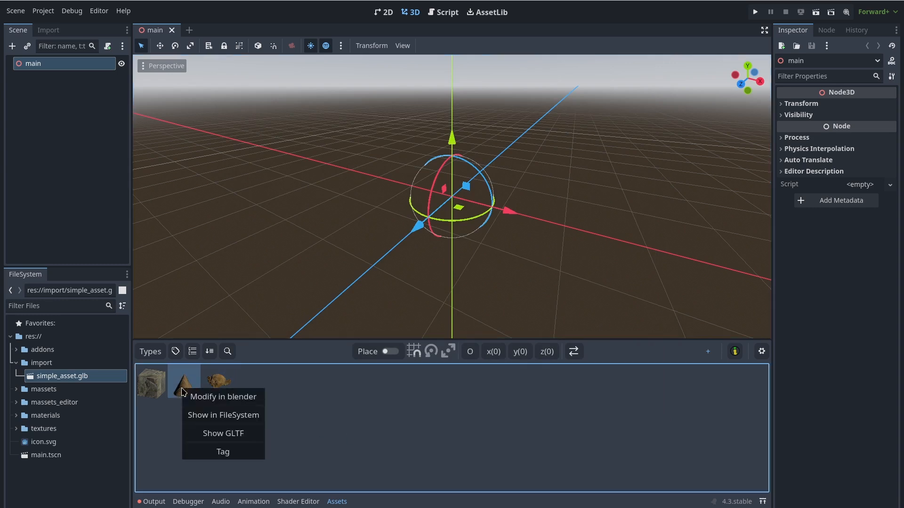
left_click(221, 398)
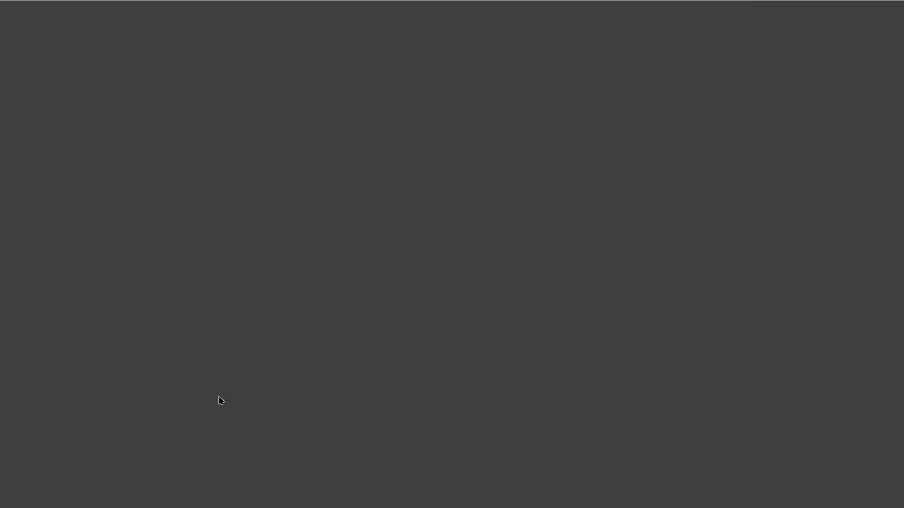
scroll(350, 286, "down", 5)
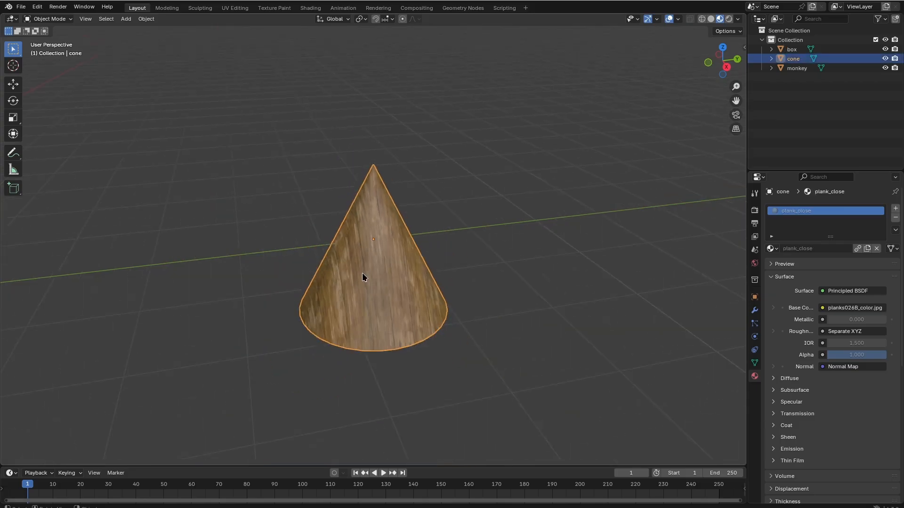
middle_click_drag(361, 273, 379, 259)
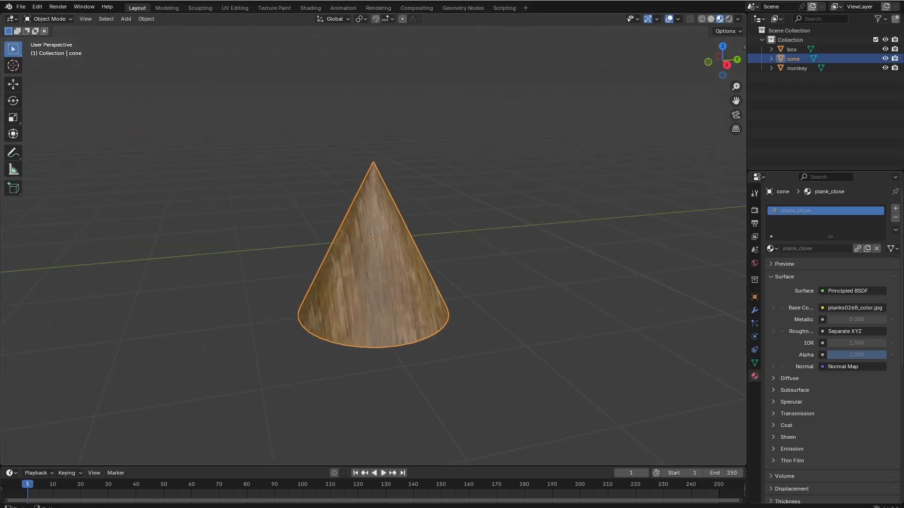
left_click(898, 1)
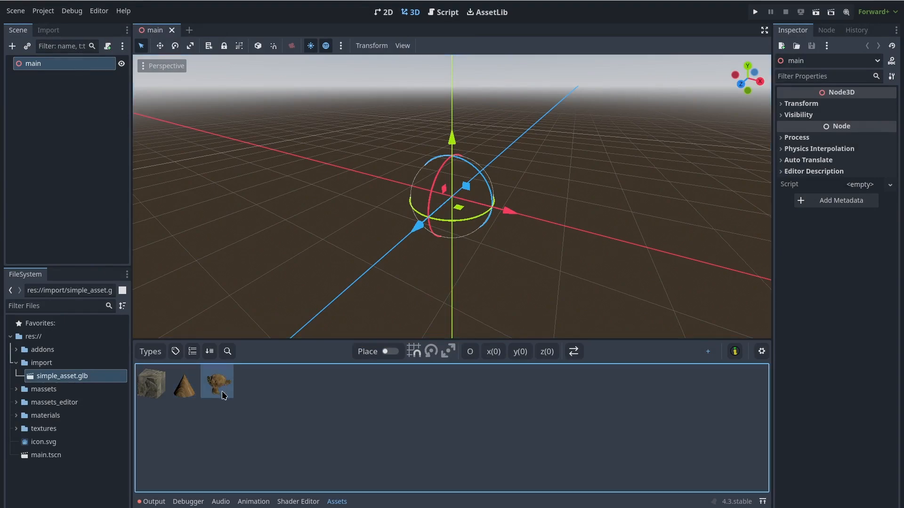
Step: Open the monkey asset in Blender and raise the vertex on top of its head about 0.75 m along Z
right_click(219, 390)
left_click(267, 332)
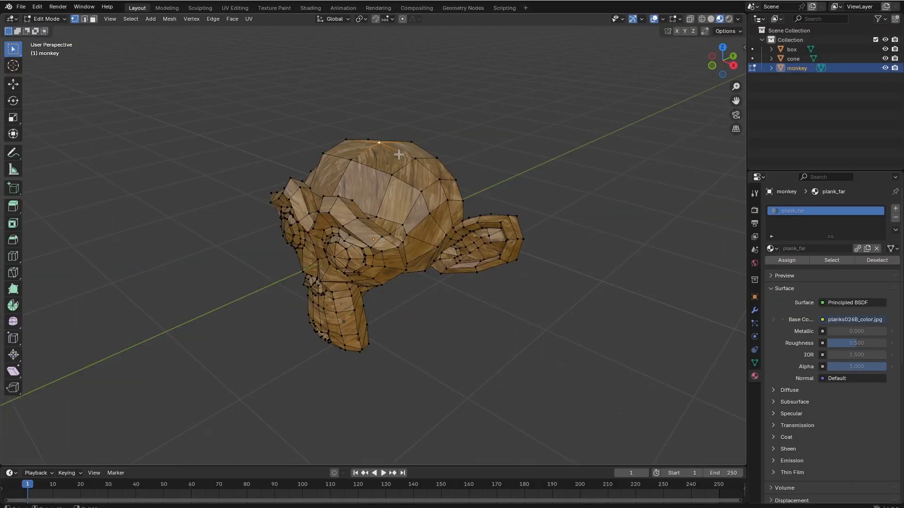
key("g")
key("z")
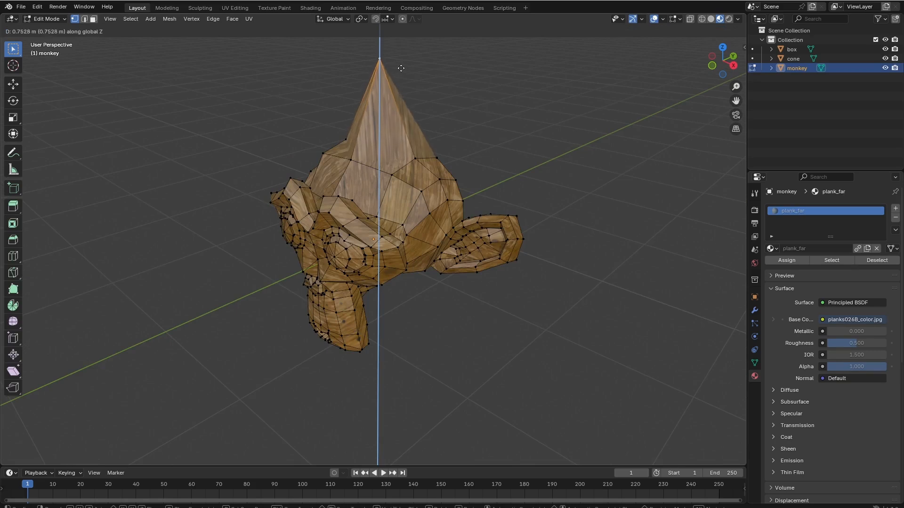
key("Return")
key("Tab")
Step: Export the modified scene with Export Godot Assets and deselect the monkey
left_click(21, 6)
mouse_move(48, 153)
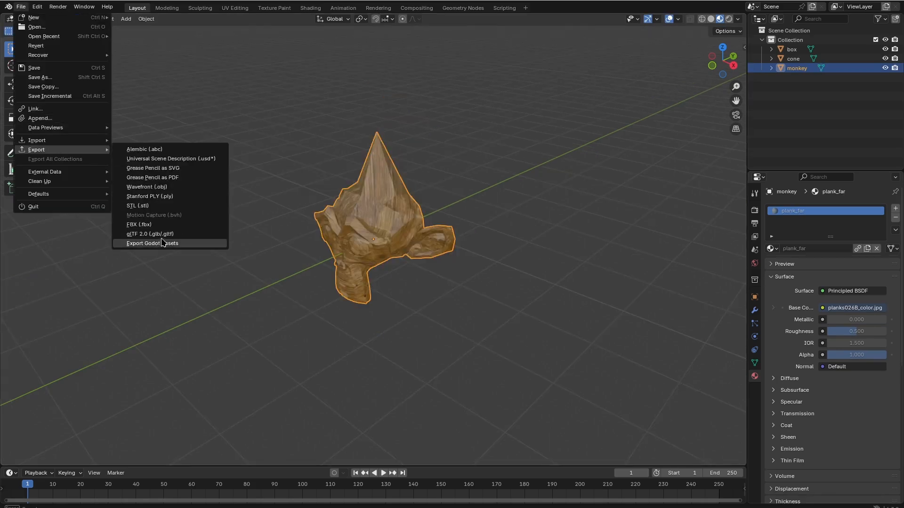
left_click(198, 249)
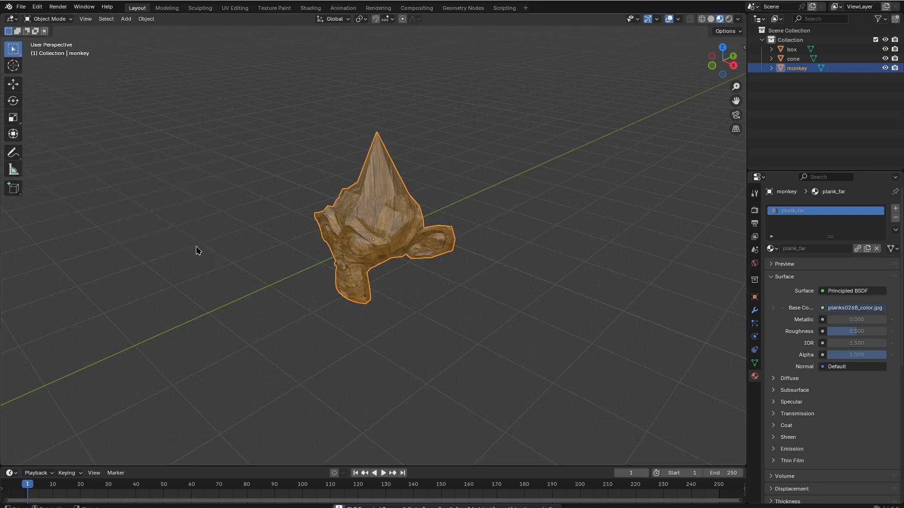
left_click(196, 247)
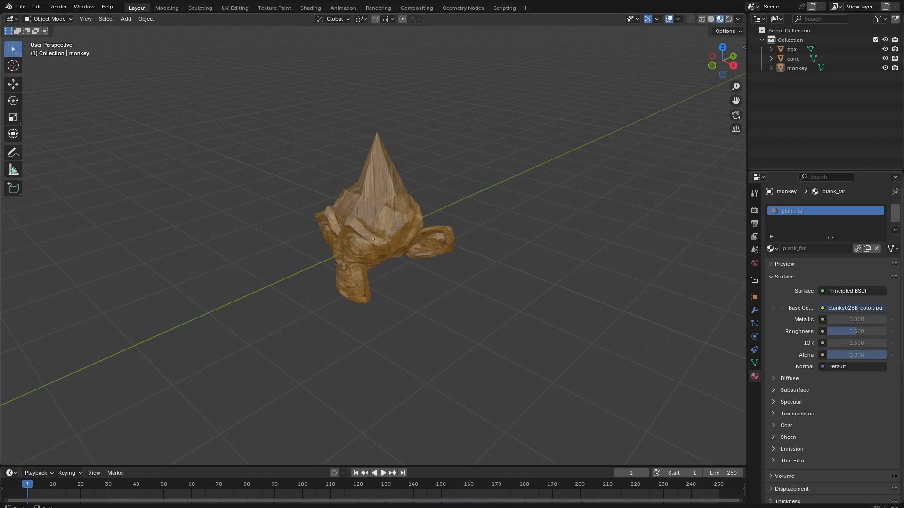
Step: Switch to Godot and reimport simple_asset.glb into the Assets panel to update the changed monkey
key("alt+Tab")
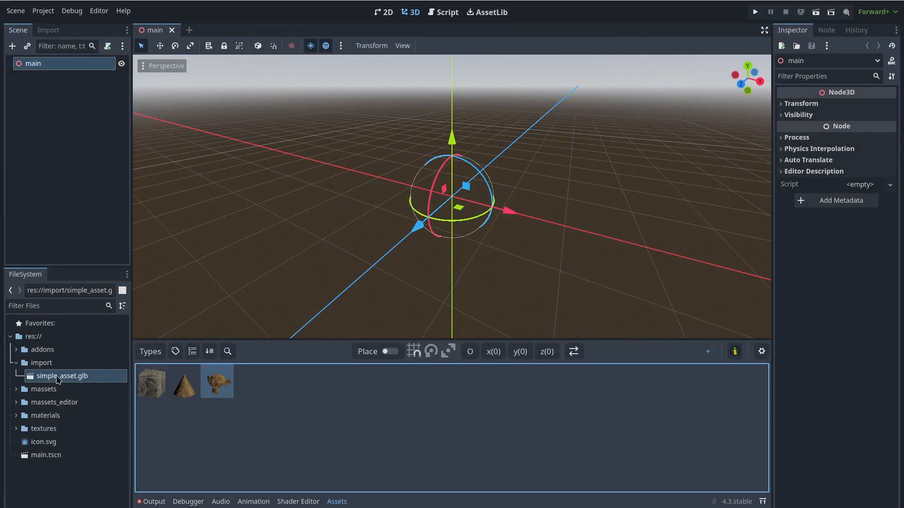
left_click_drag(61, 377, 362, 410)
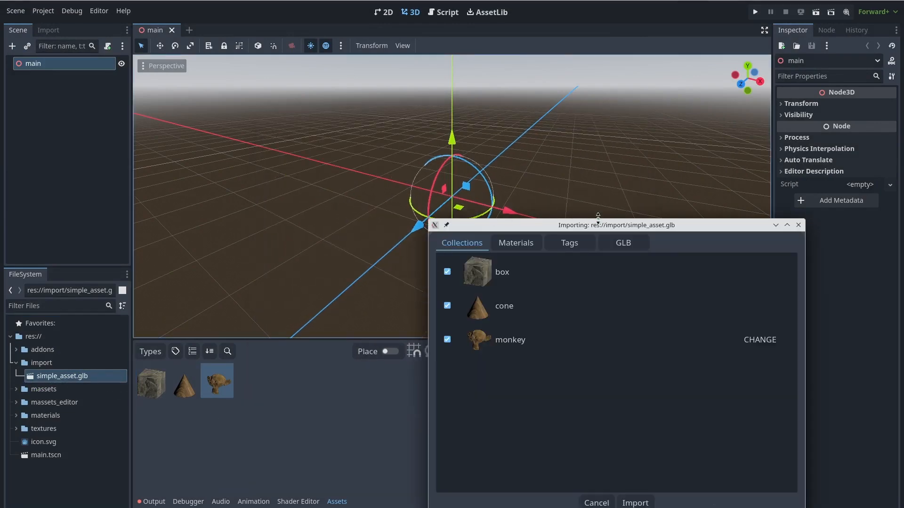
left_click_drag(619, 230, 379, 130)
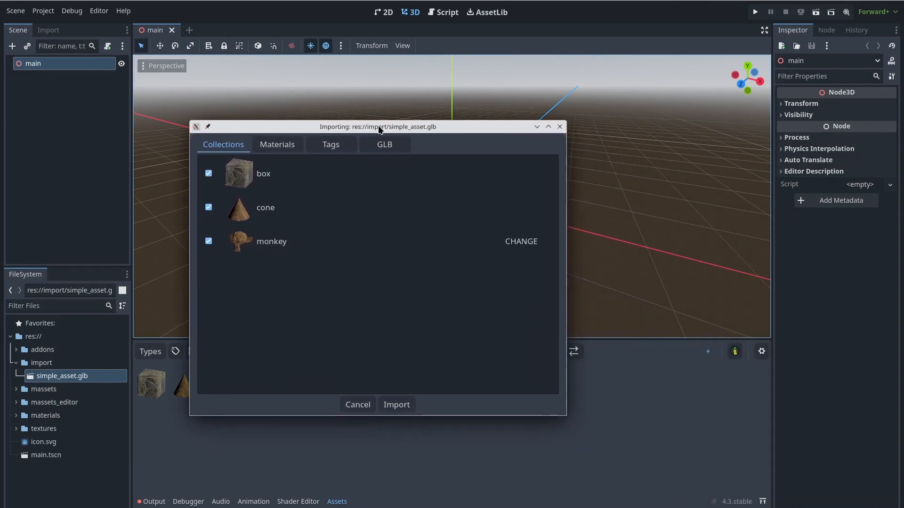
left_click(284, 244)
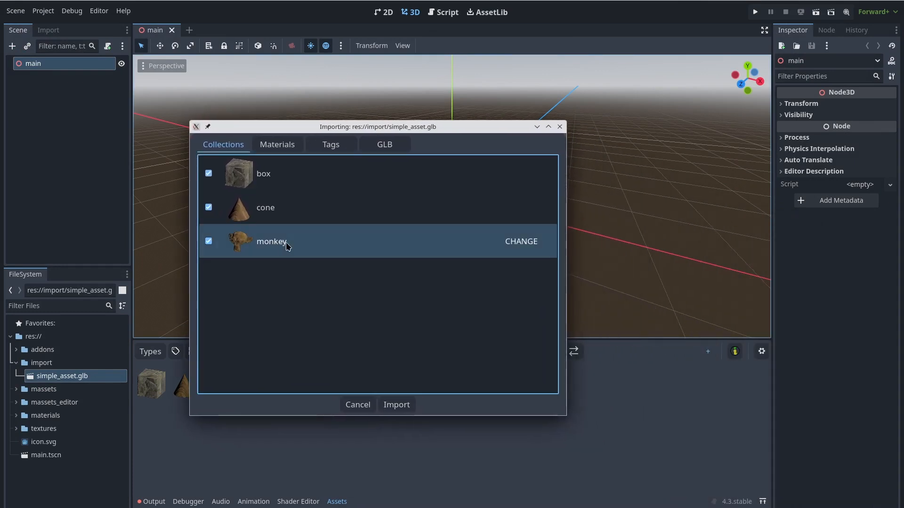
left_click(402, 407)
left_click(219, 383)
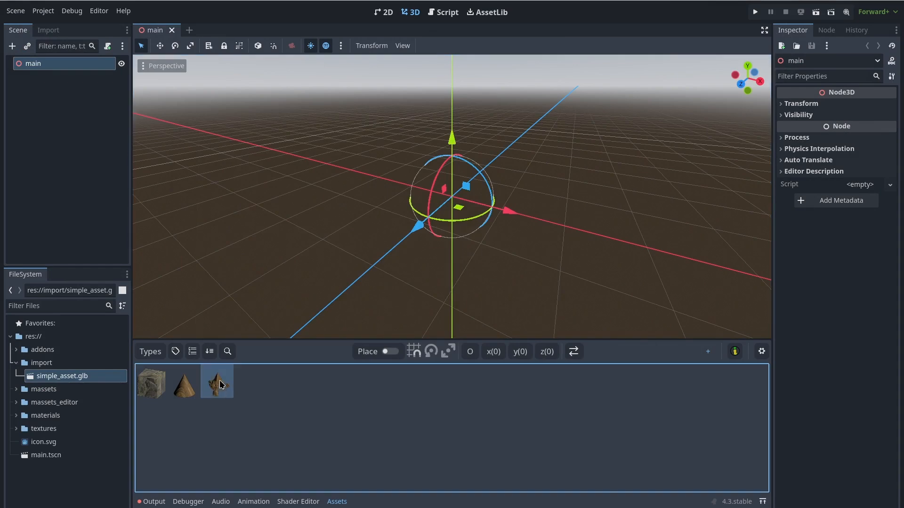
Step: Expand the massets folder in the project files and enlarge the FileSystem dock to show its subfolders
left_click(28, 389)
left_click(16, 389)
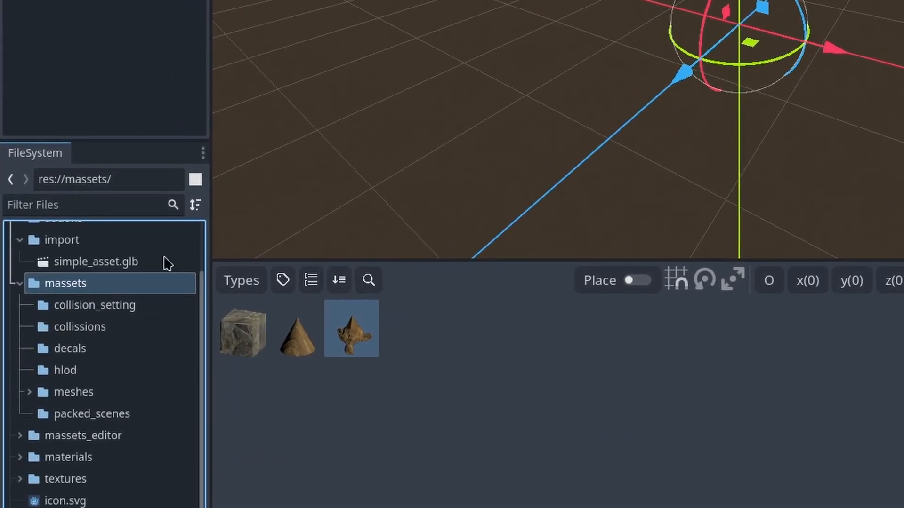
left_click_drag(111, 138, 149, 10)
left_click_drag(210, 196, 275, 204)
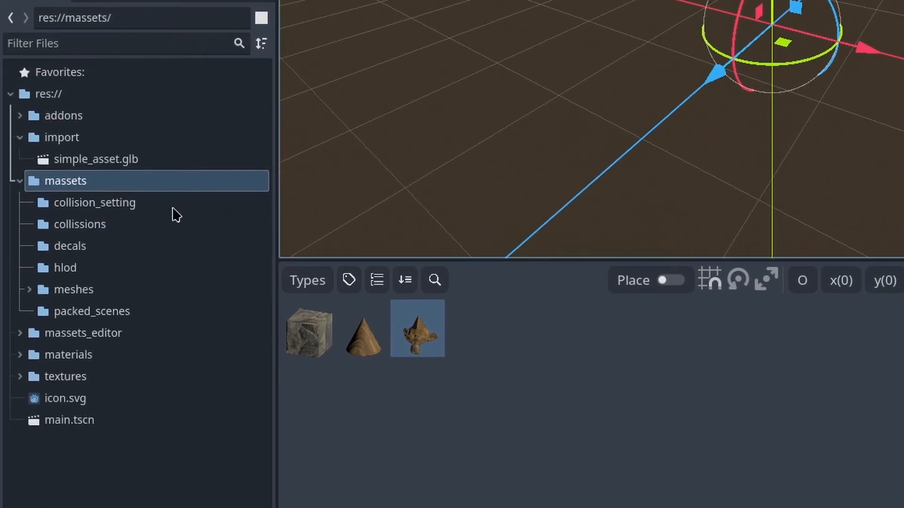
Step: Examine the massets subfolders, then expand meshes and inspect the 0.res and 10.res mesh files
left_click(117, 206)
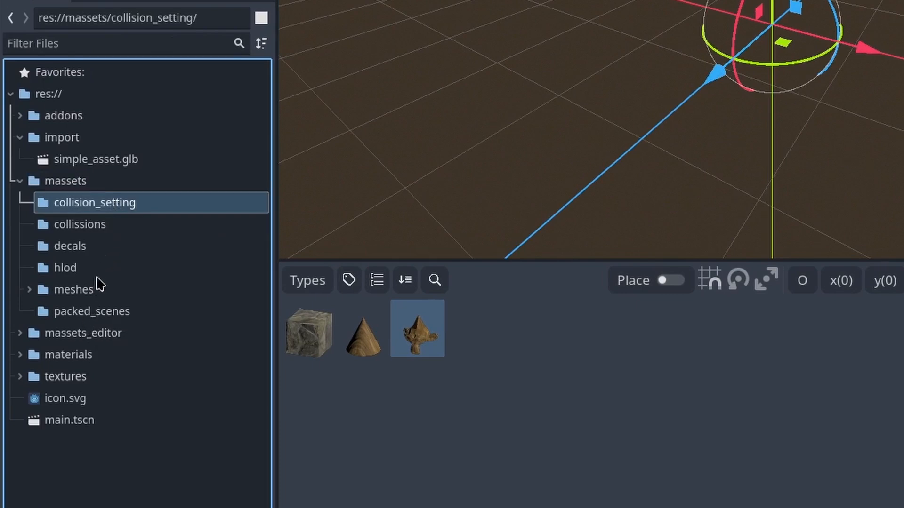
left_click(107, 292)
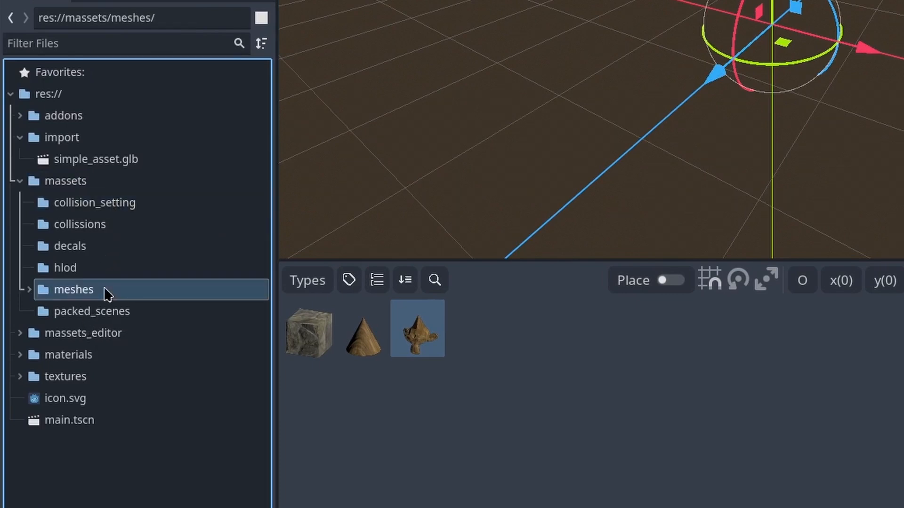
left_click(29, 290)
left_click(74, 320)
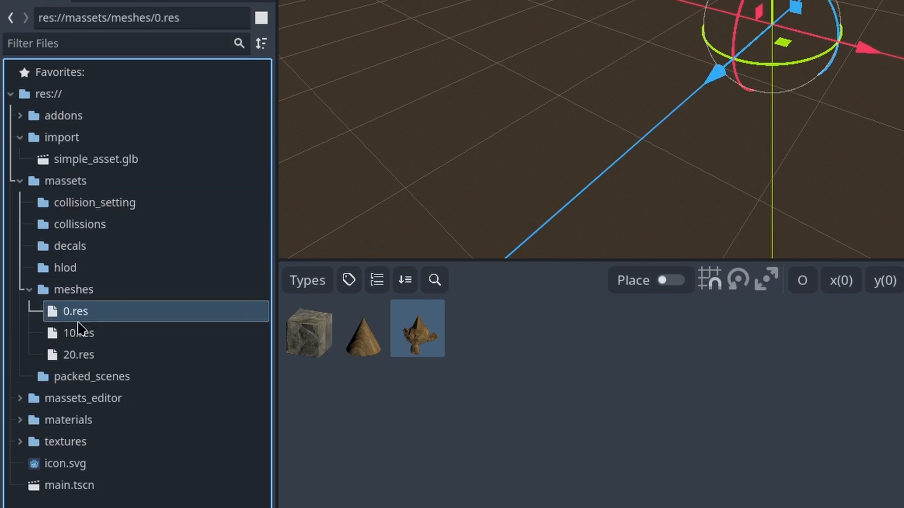
left_click(104, 340)
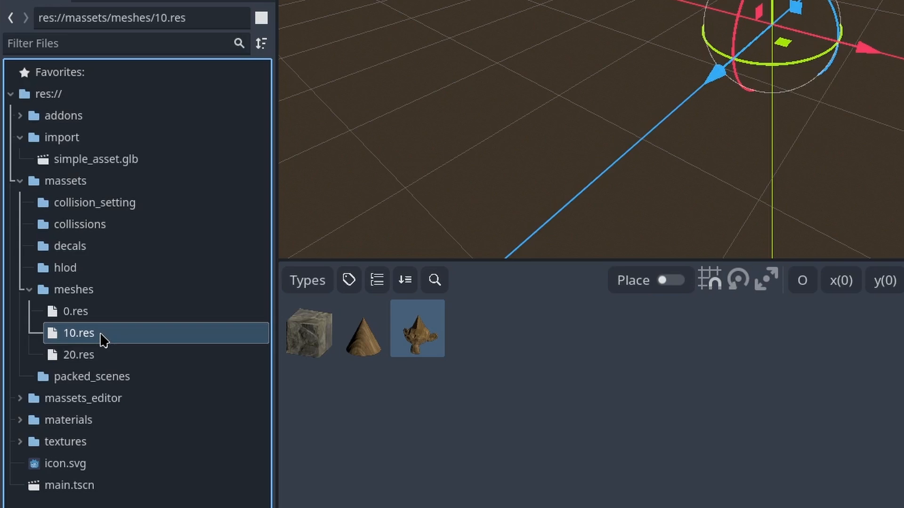
Step: Expand the massets_editor folder to examine its subfolders and files
left_click(43, 400)
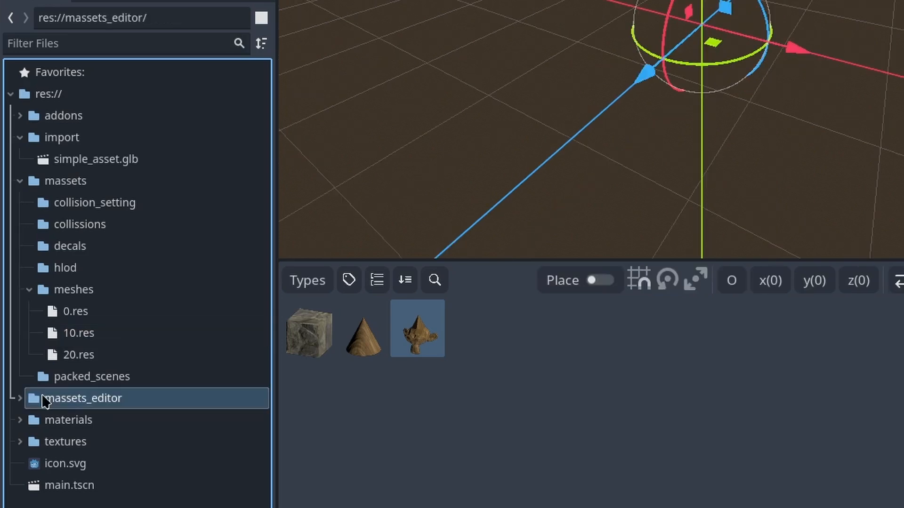
left_click(20, 399)
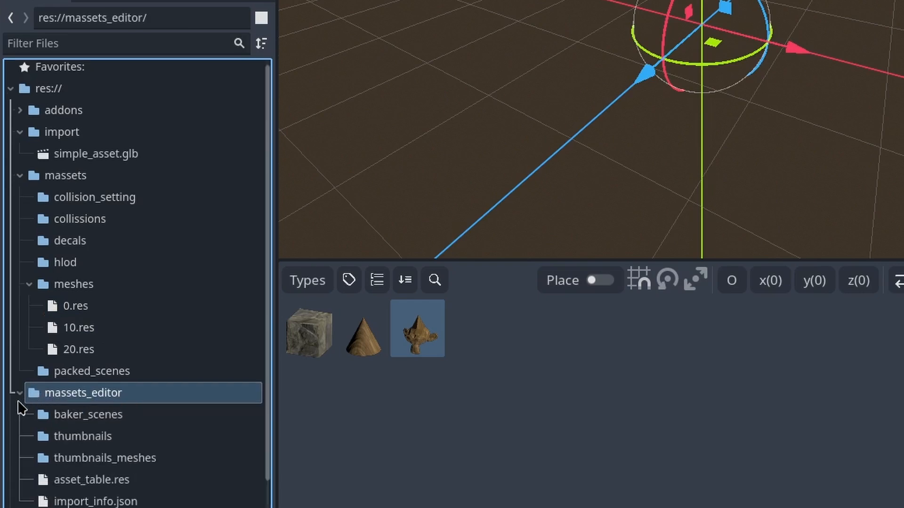
scroll(61, 423, "down", 3)
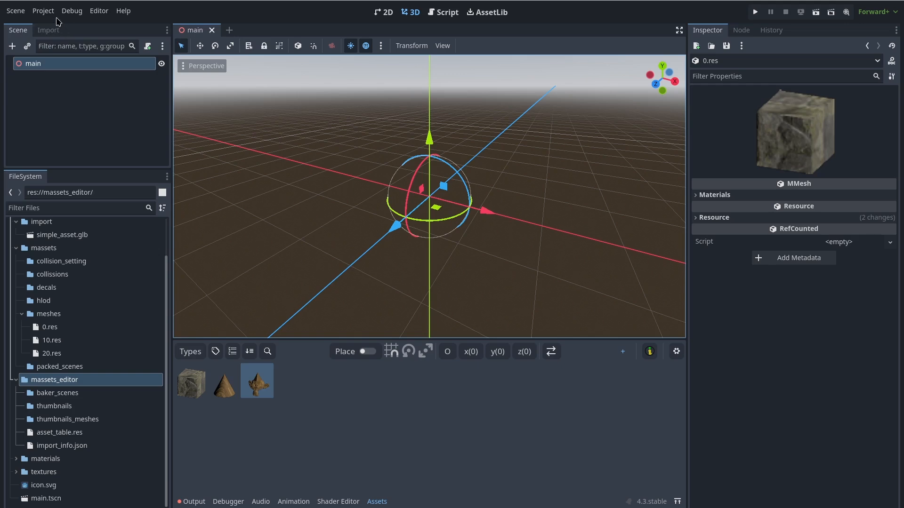
Step: Exclude the massets_editor folder from the Linux export preset with the resource filter res://massets_editor/*
left_click(43, 10)
left_click(43, 60)
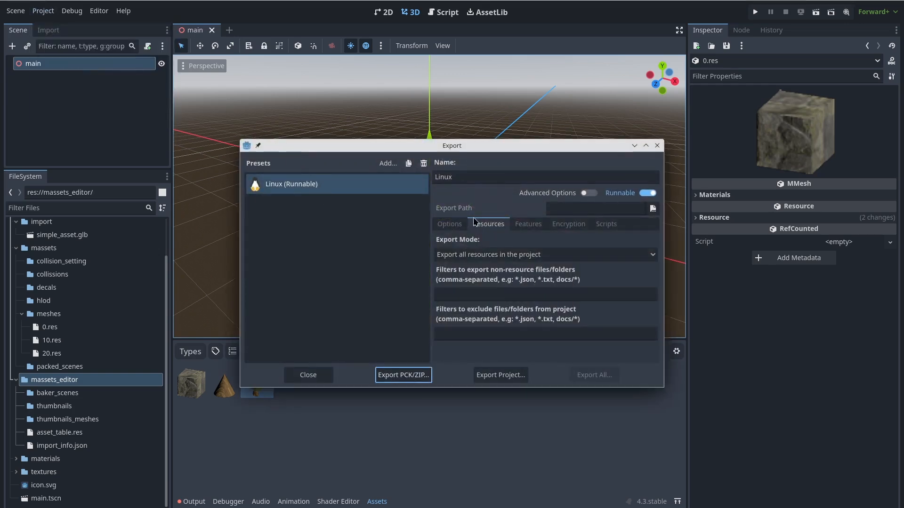
left_click(537, 335)
type("res://massets_editor/*")
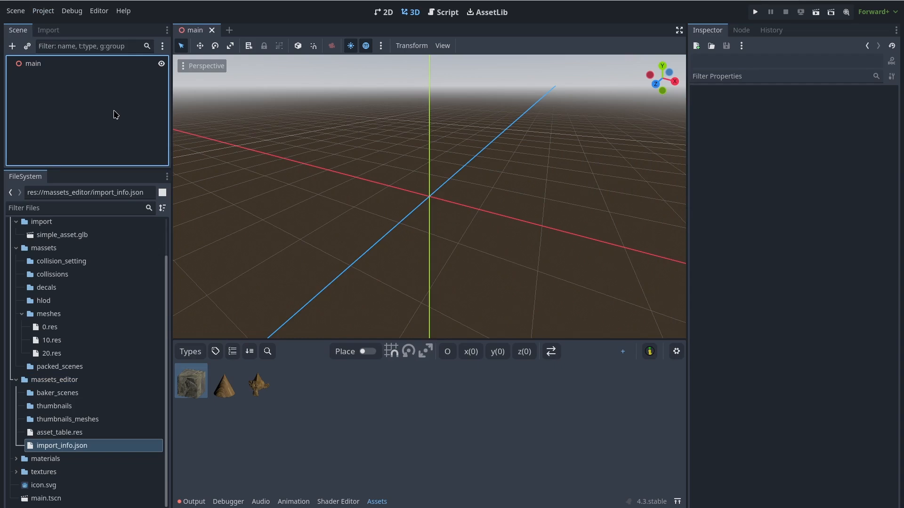
Step: Try adding the box asset directly to the main scene, view it from another angle and undo the placement
double_click(189, 388)
right_click_drag(302, 245, 227, 240)
key("d")
scroll(280, 241, "up", 2)
key("d")
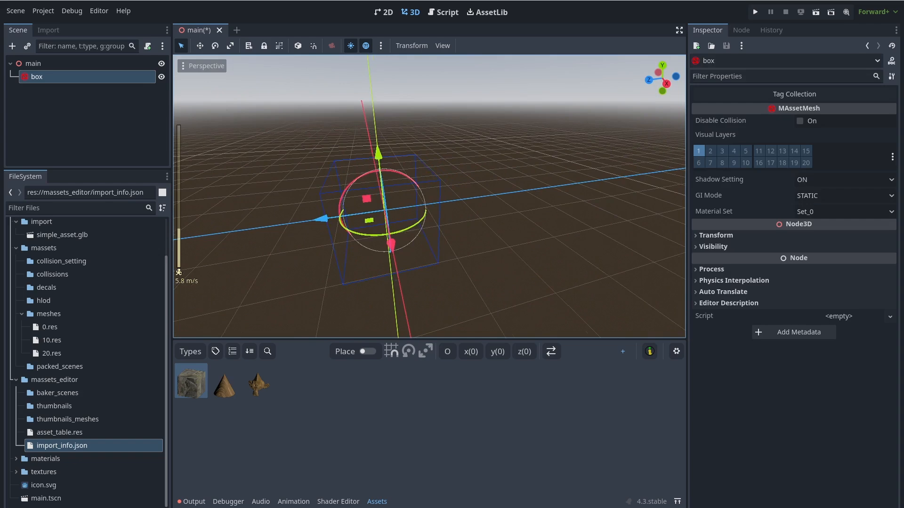
key("ctrl+z")
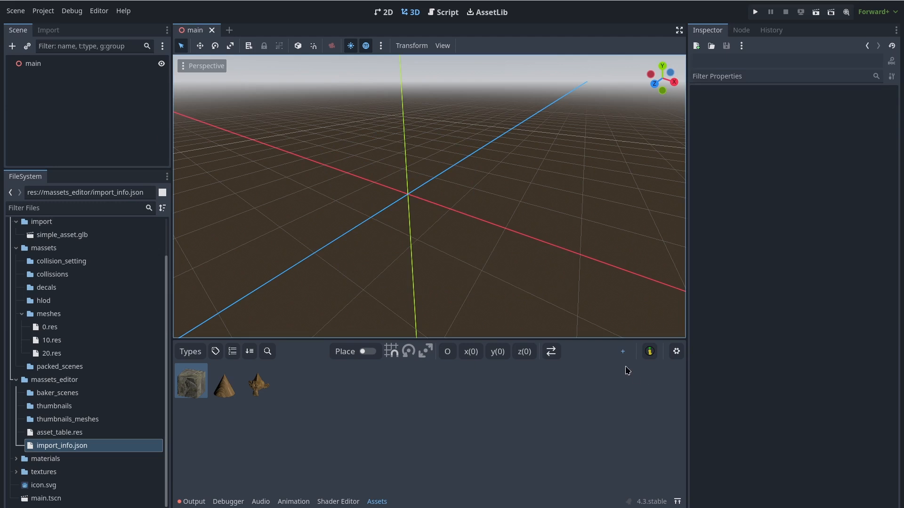
Step: Create a baker scene named test_baker, add the box asset to it and move the console window out of the way
left_click(623, 351)
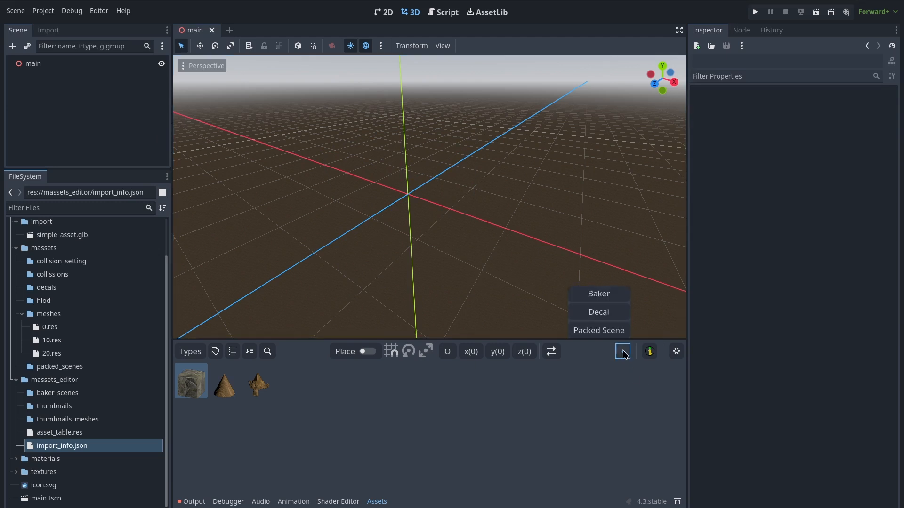
left_click(615, 296)
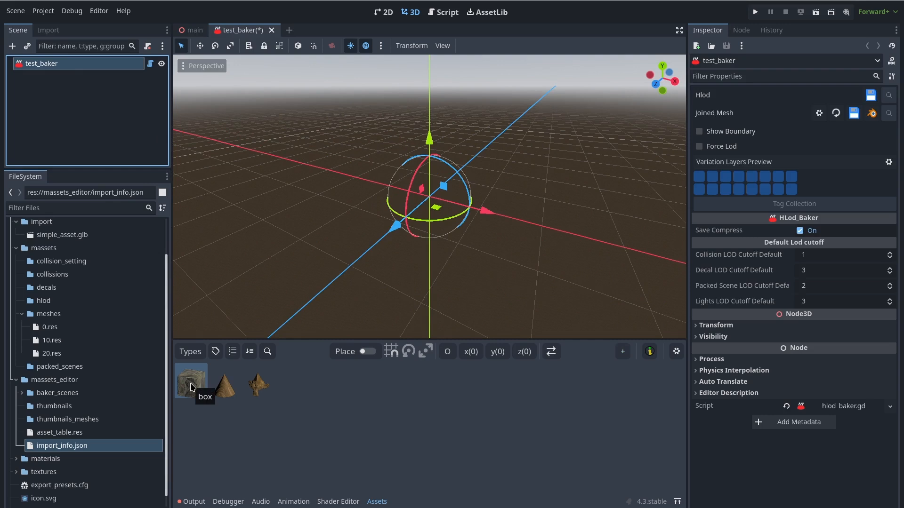
double_click(191, 387)
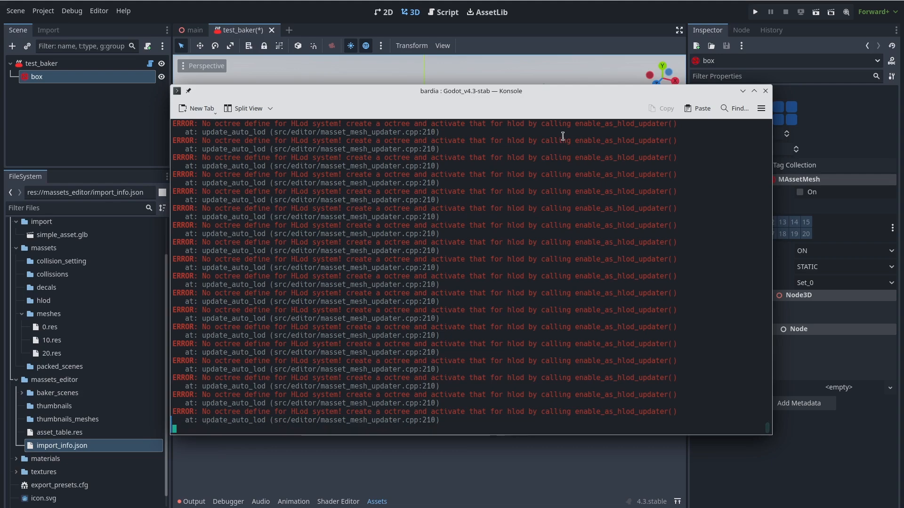
left_click_drag(597, 98, 0, 141)
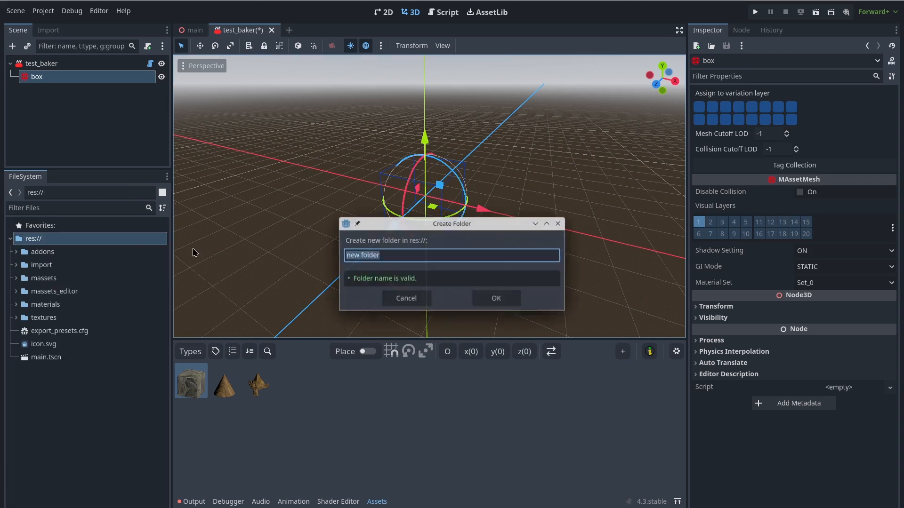
Step: Create a folder named global in res:// and a new script octree.gd inside it
type("global")
key("Return")
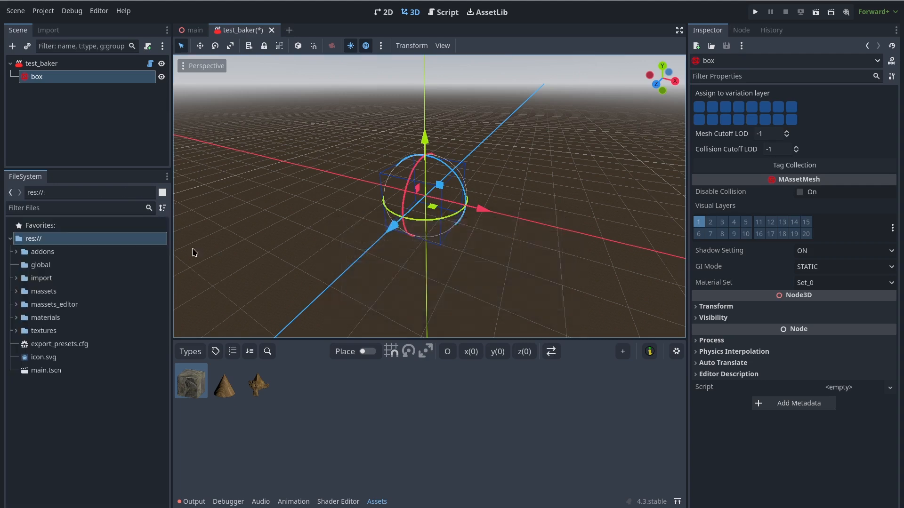
right_click(55, 269)
mouse_move(141, 276)
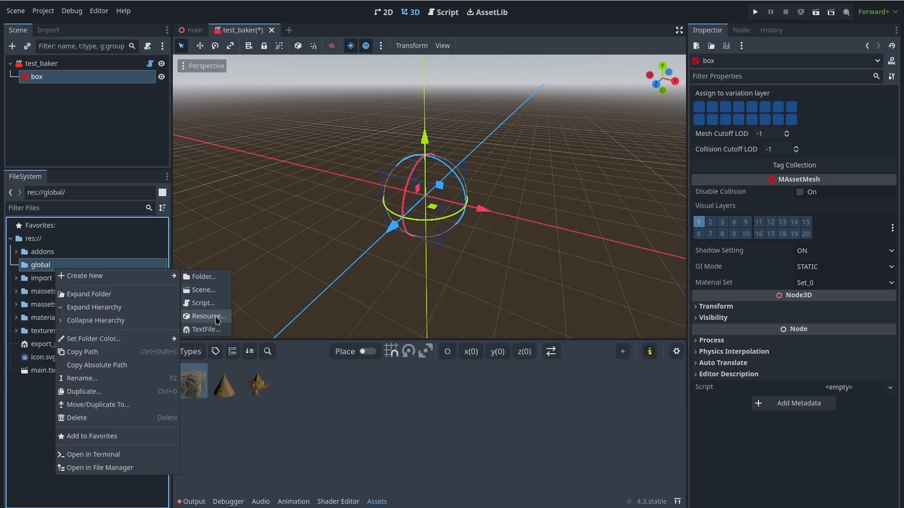
left_click(203, 303)
key("Escape")
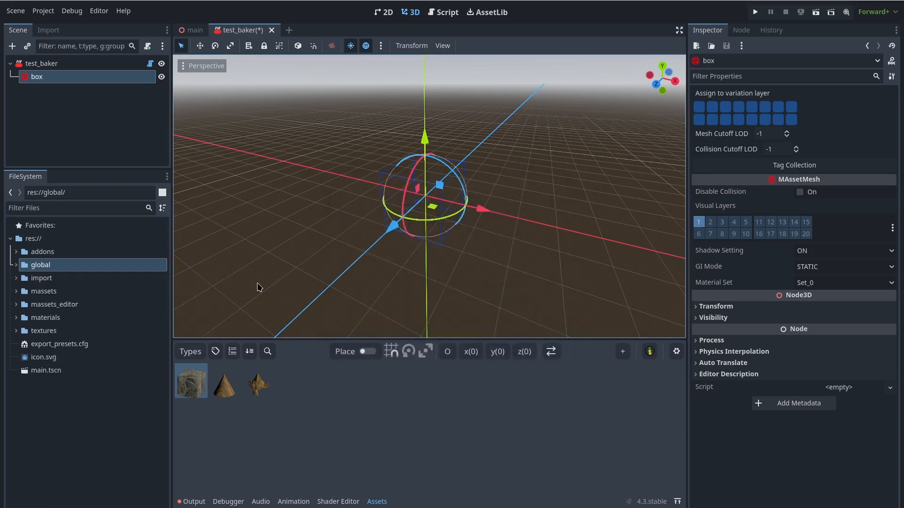
left_click(17, 265)
double_click(41, 277)
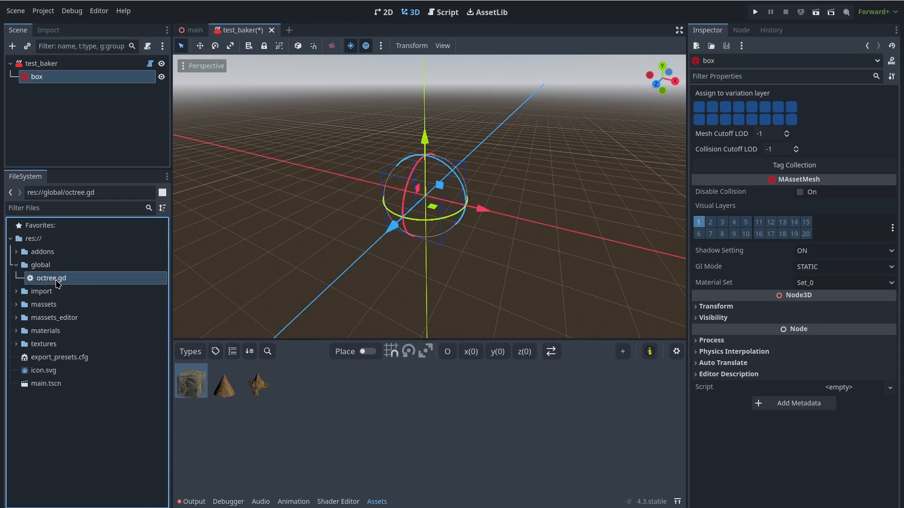
double_click(363, 65)
type("MOctree")
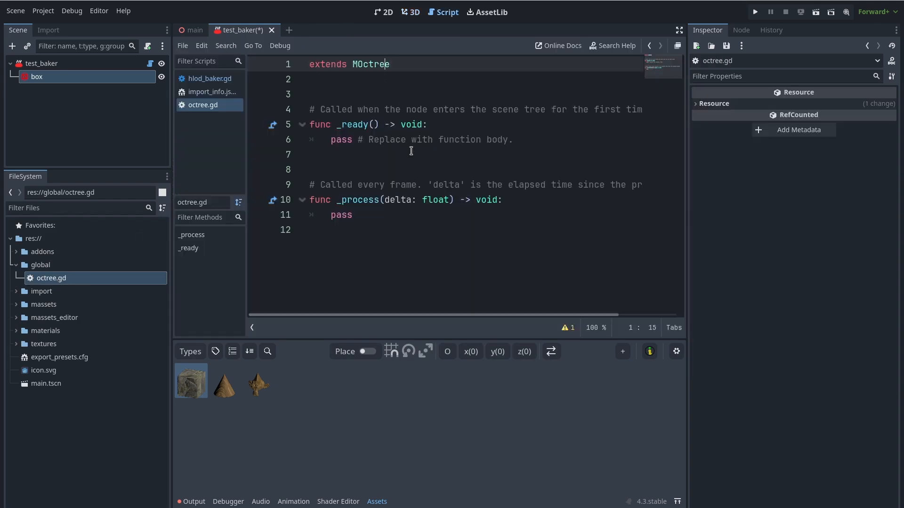
key("Home")
key("Return")
key("Up")
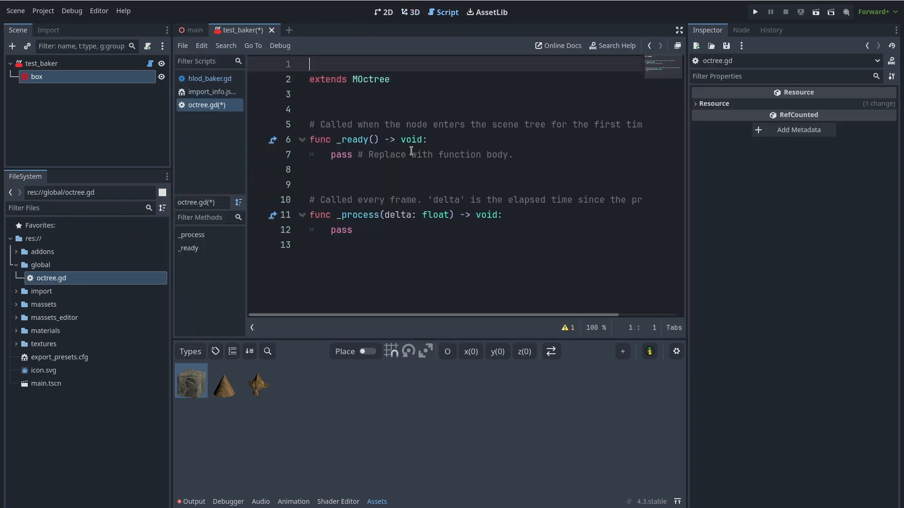
type("@to")
key("Return")
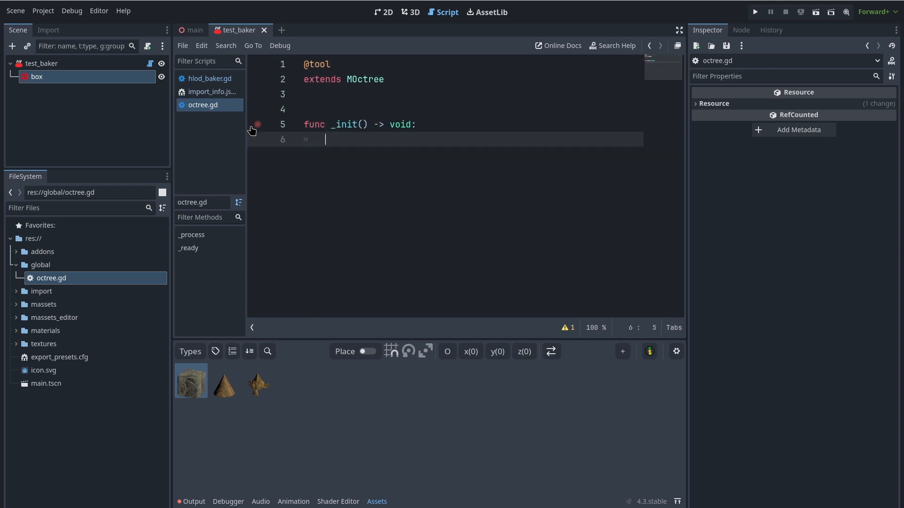
Step: In the _init function of octree.gd, call set_lod_setting([30,60,150,400,800,2000])
type("set_l")
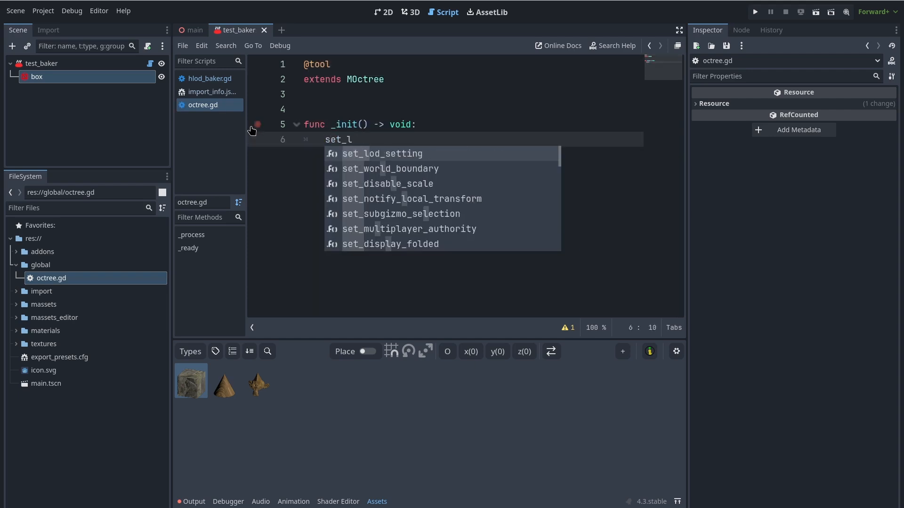
type("od")
key("Return")
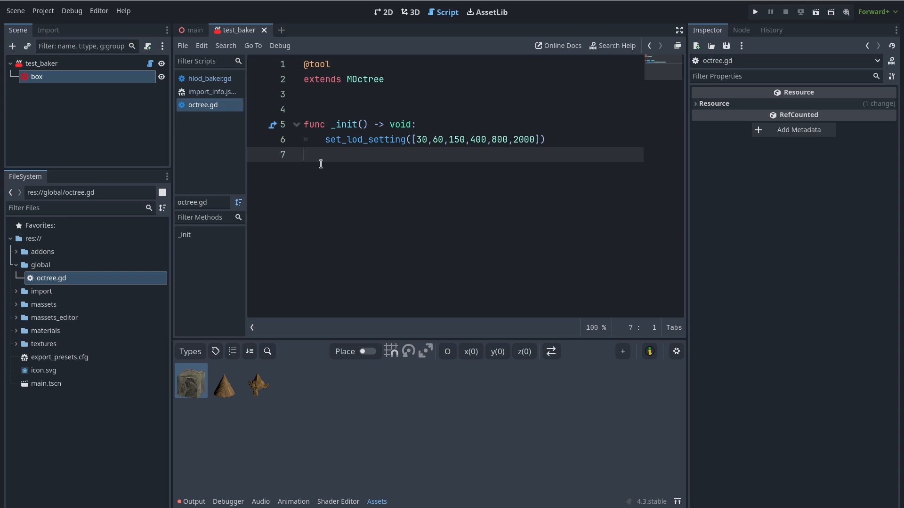
Step: Add an enable_as_hlod_updater() call below the LOD setting in _init and save the script
key("Tab")
type("enab")
key("Down")
key("Return")
key("ctrl+s")
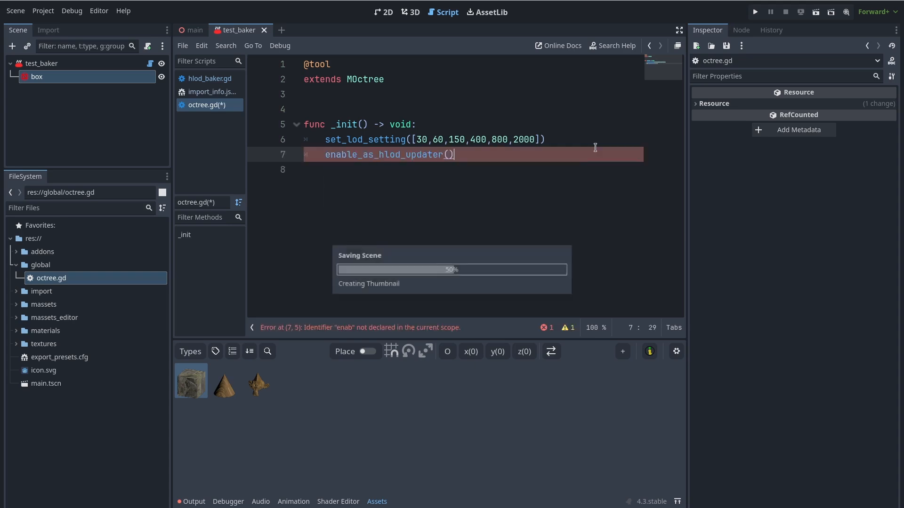
left_click(316, 203)
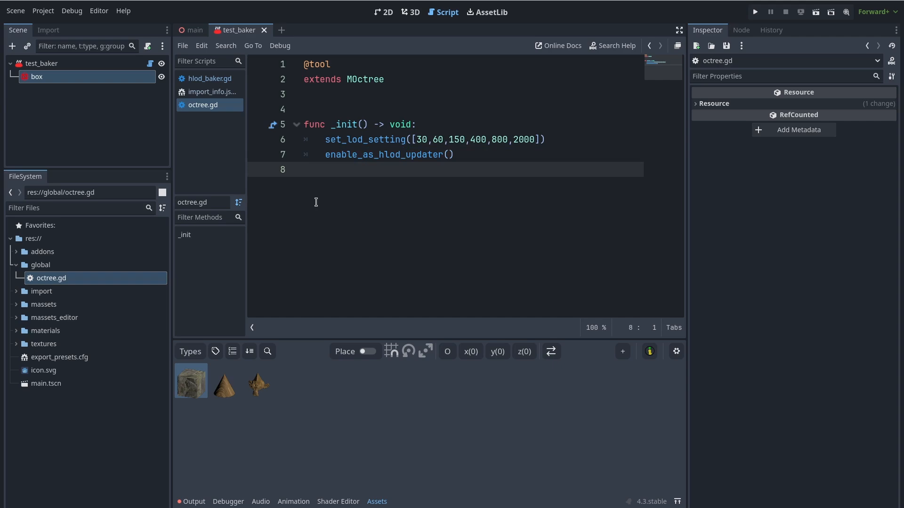
Step: Register res://global/octree.gd as a project autoload with the node name Octree and close the project settings
left_click(49, 14)
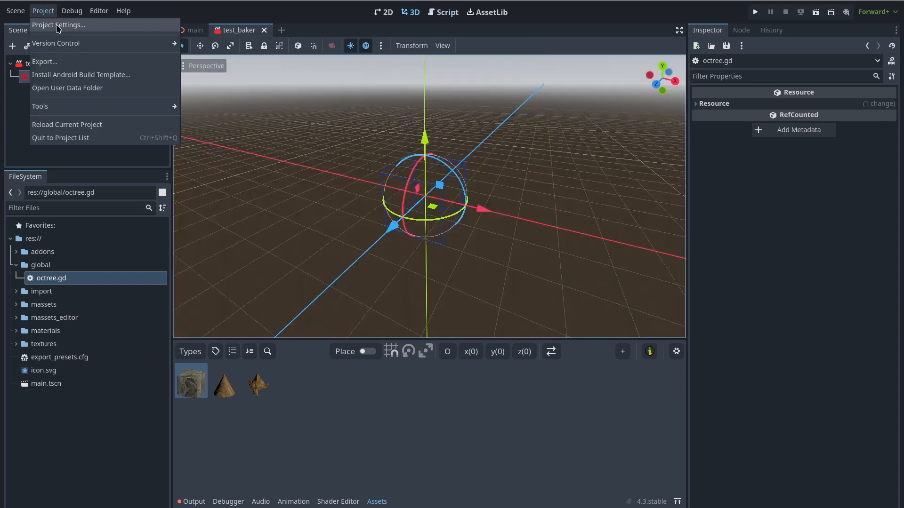
left_click(57, 27)
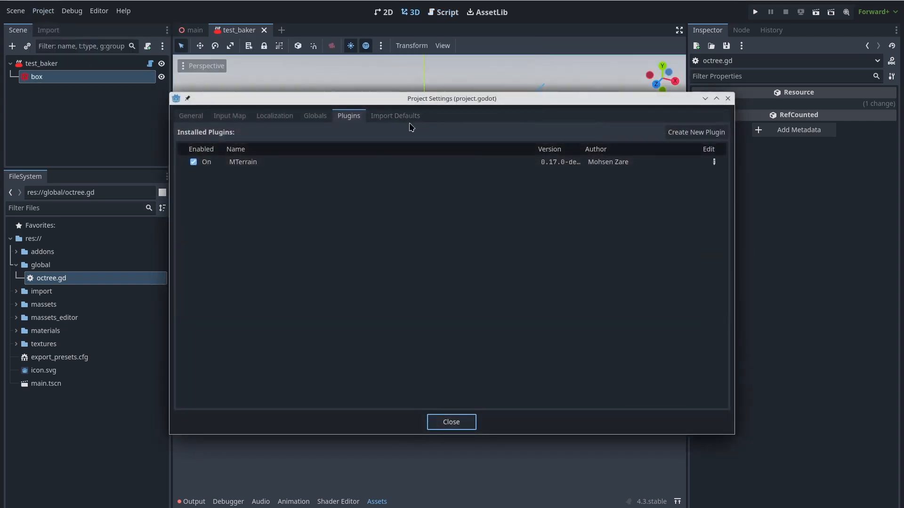
left_click(315, 116)
left_click(425, 147)
double_click(404, 195)
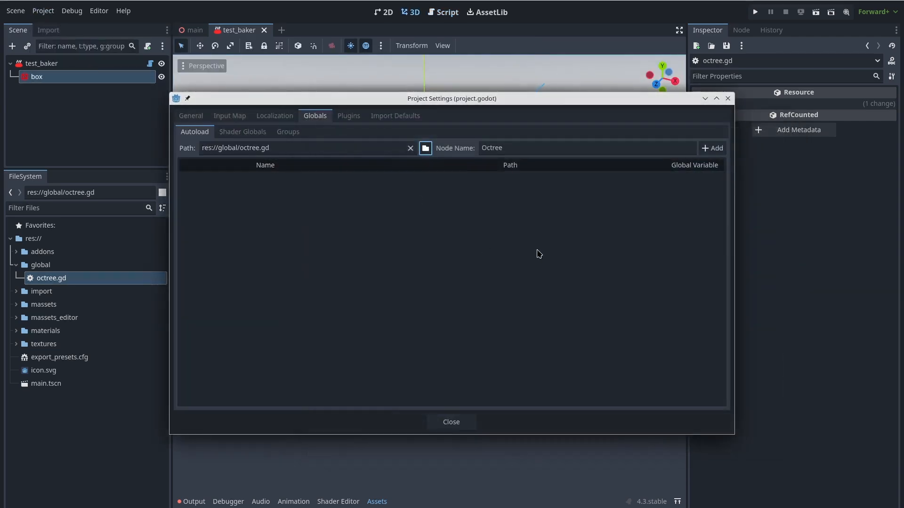
left_click(712, 149)
left_click(465, 426)
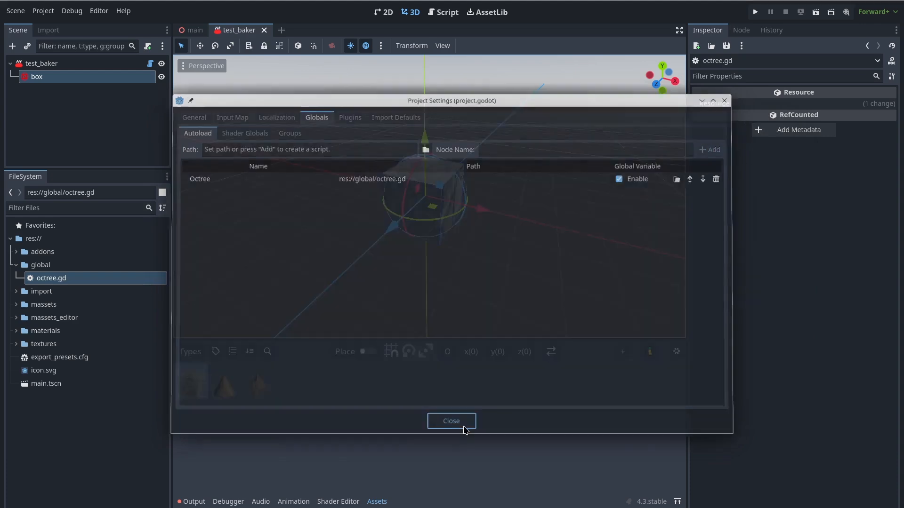
Step: Move the box along X, add the cone and monkey assets beside it, and bake test_baker to an HLOD resource
left_click_drag(480, 209, 521, 223)
left_click(233, 389)
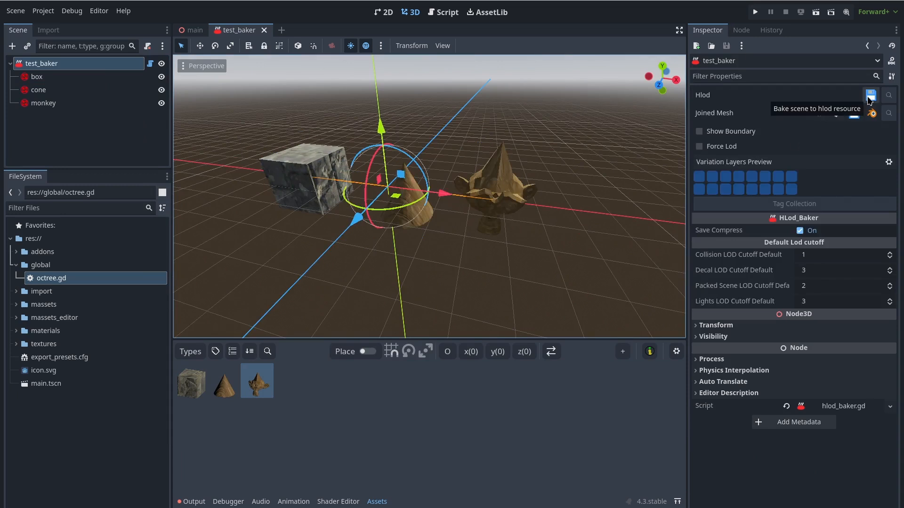
left_click(870, 97)
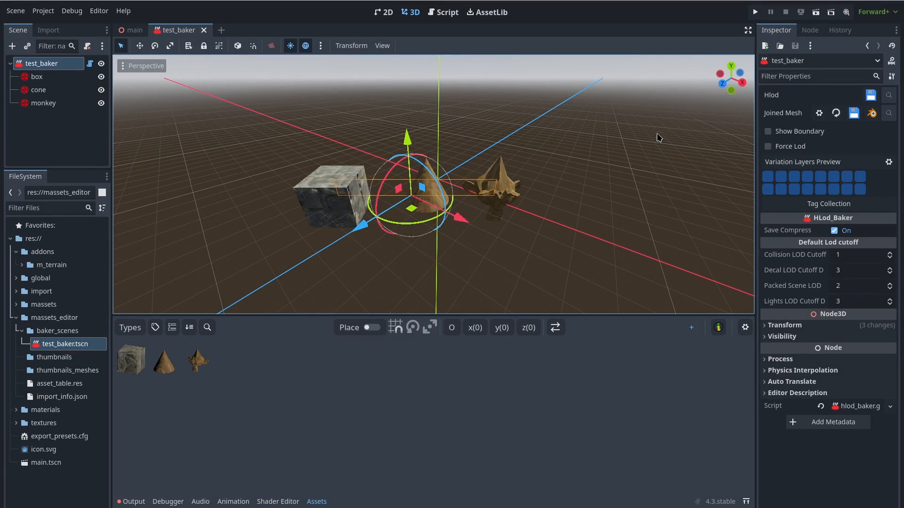
left_click(871, 95)
Step: Select the baked HLOD asset and filter the asset types to show only HLOD
left_click(244, 371)
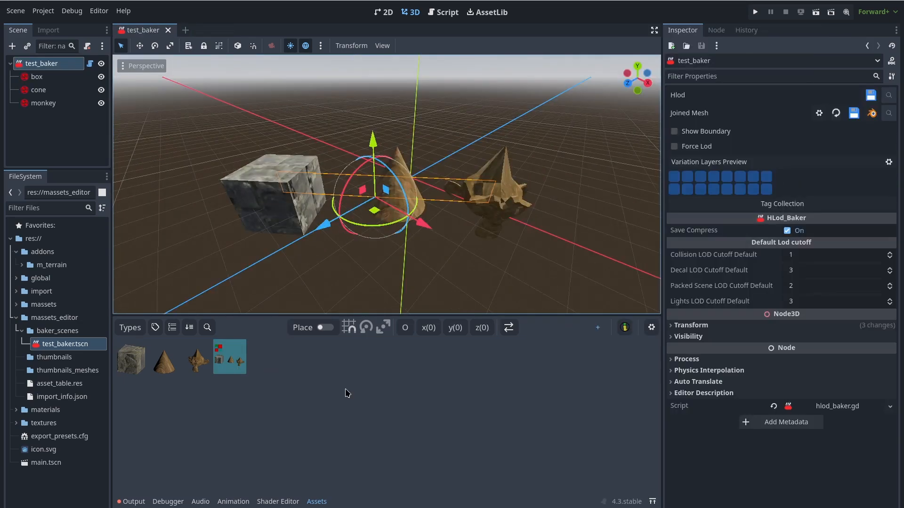
left_click(131, 331)
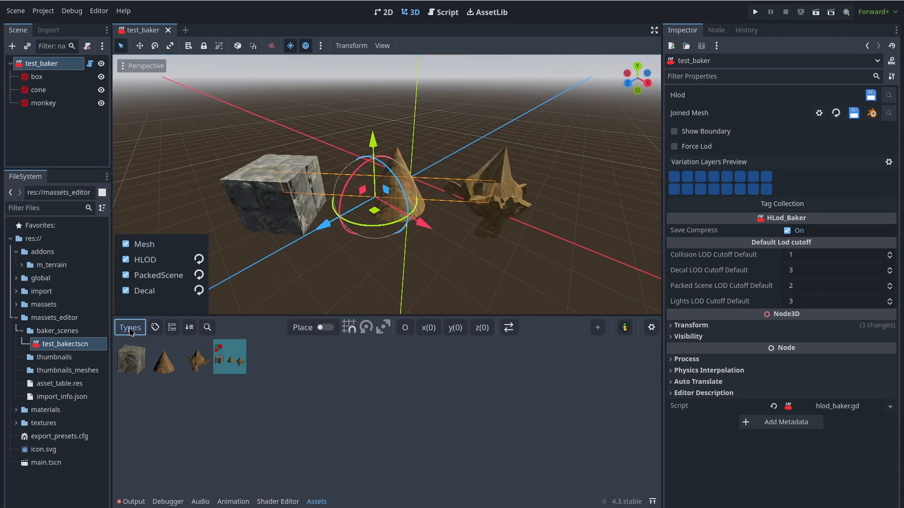
left_click(150, 261)
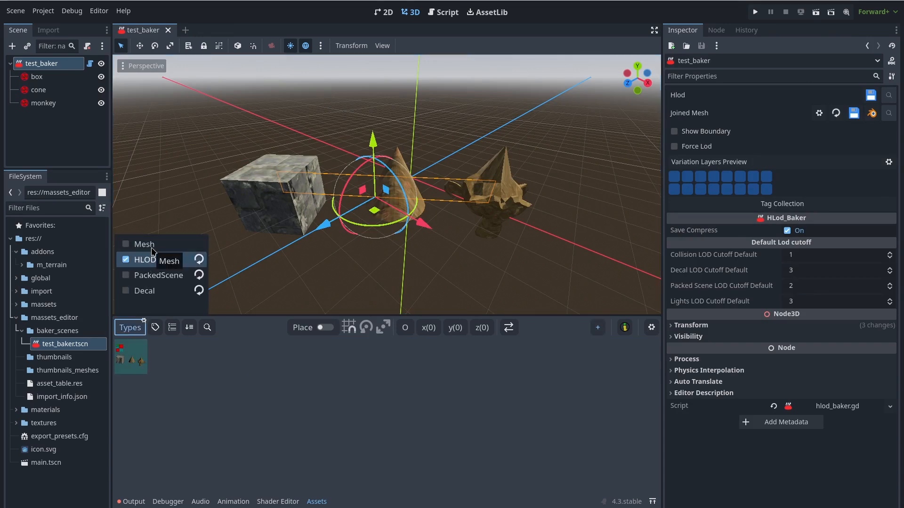
Step: Compare the Mesh and HLOD asset type filters, and enable Mesh, HLOD, PackedScene and Decal together
left_click(152, 248)
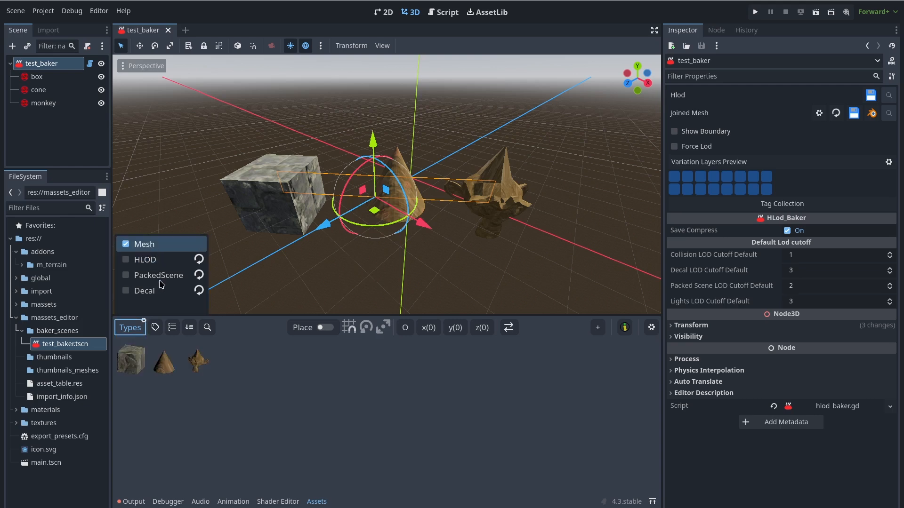
left_click(158, 262)
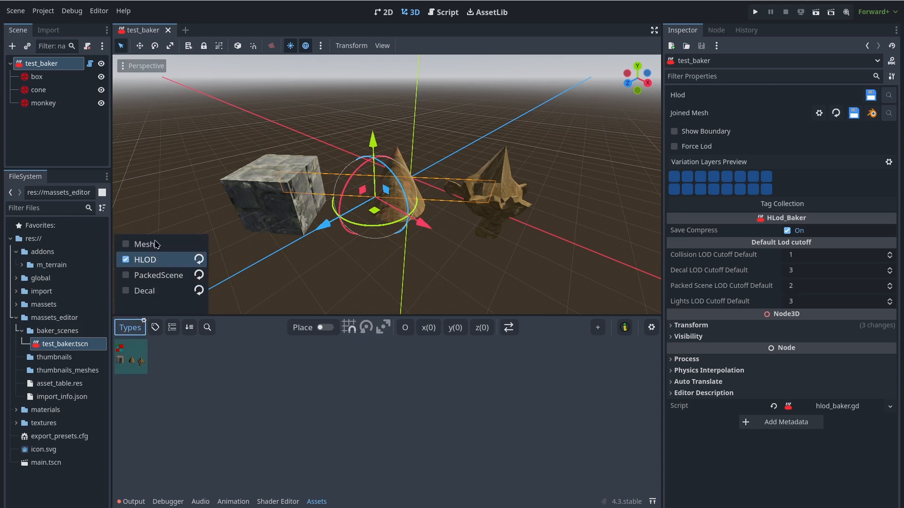
left_click(155, 242)
left_click(151, 276)
left_click(143, 294)
left_click(133, 331)
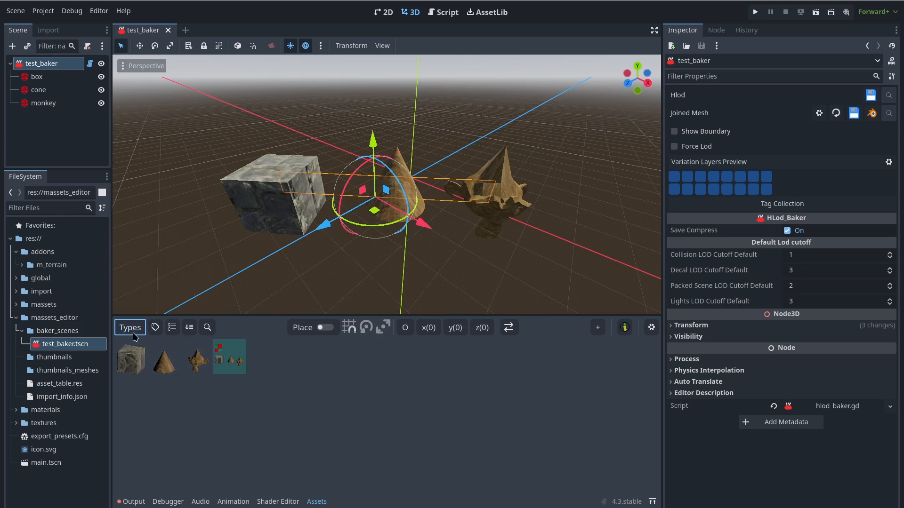
Step: Open main.tscn and place the baked test_baker HLOD asset in the scene
left_click(75, 459)
double_click(75, 452)
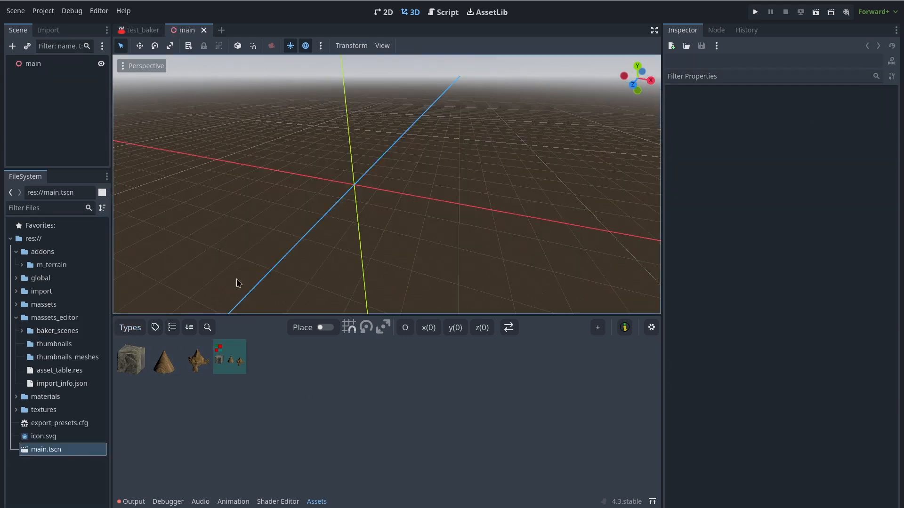
left_click(231, 358)
left_click_drag(340, 212, 474, 204)
Step: Select the test_baker node in the main scene and expand its Hlod resource to examine its properties
left_click(49, 100)
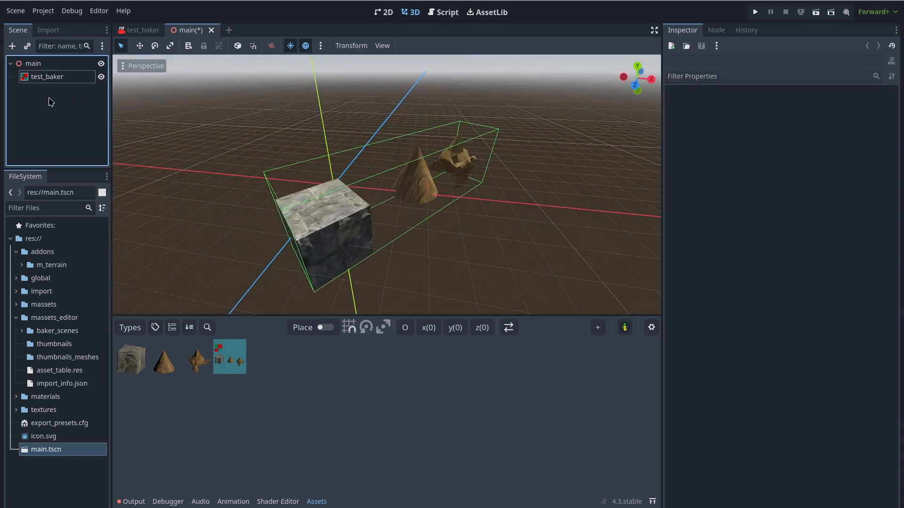
left_click(45, 80)
left_click(836, 179)
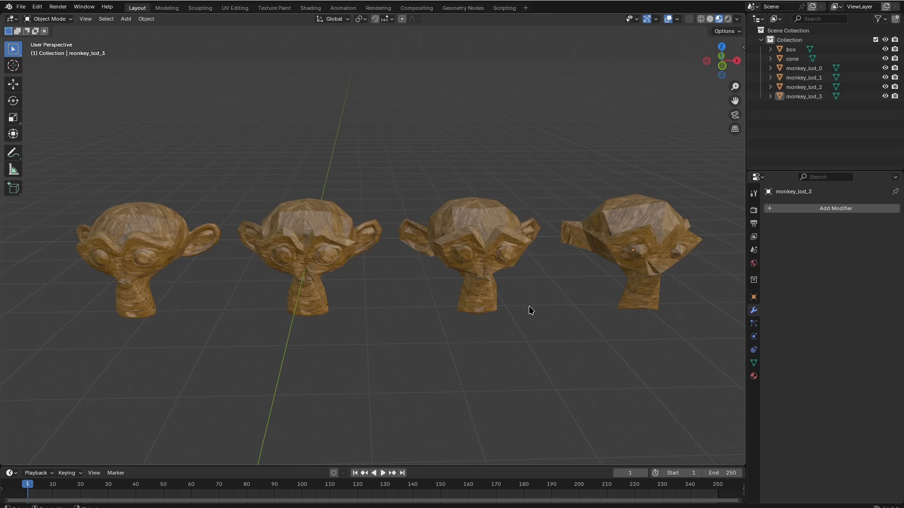
Step: Switch to Blender to export the Godot assets with the monkey LODs, and import the updated simple_asset.glb into Godot's asset library
left_click(21, 6)
mouse_move(46, 149)
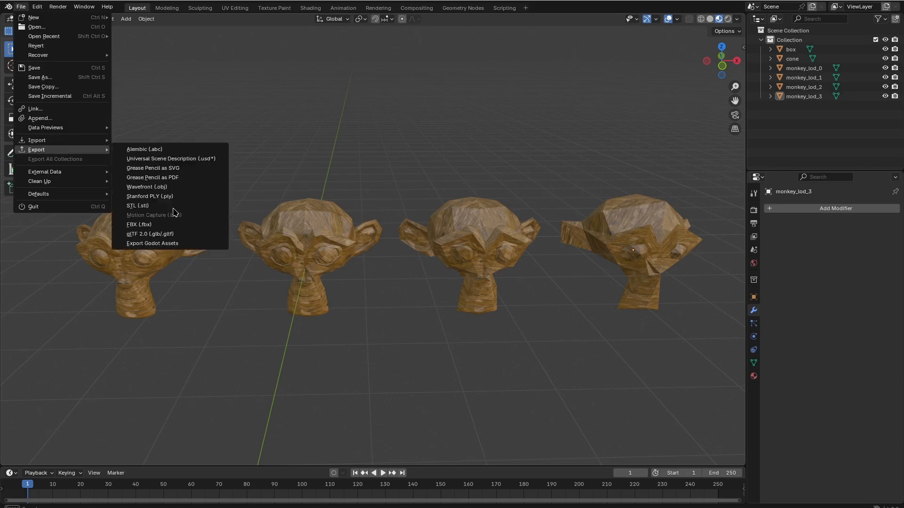
left_click(140, 242)
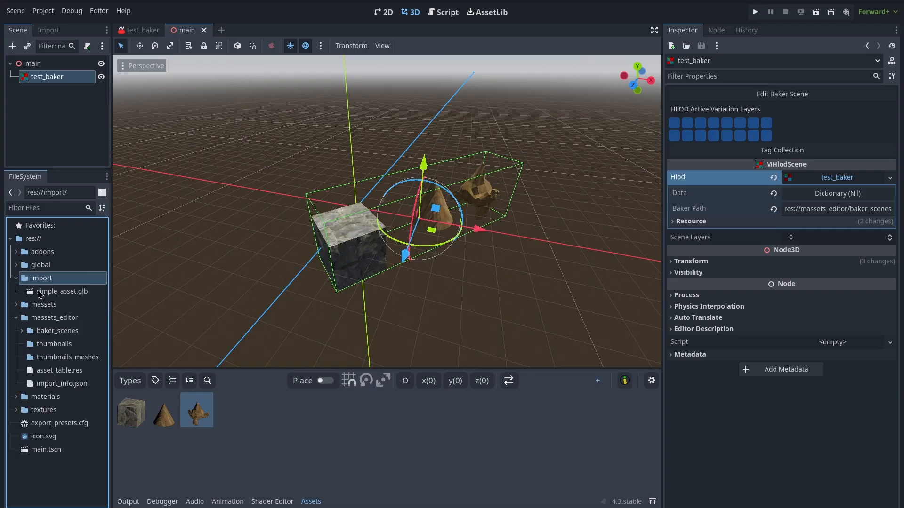
left_click_drag(62, 291, 363, 460)
left_click(638, 501)
Step: Enable Force Lod on test_baker, preview the levels up to 3 and back down, and disable it again
left_click(674, 147)
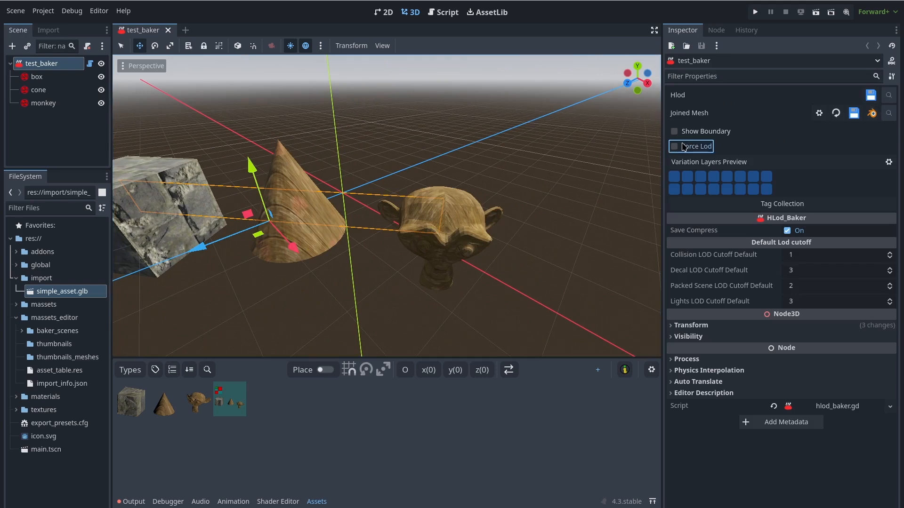
left_click(750, 145)
left_click(749, 145)
left_click(749, 145)
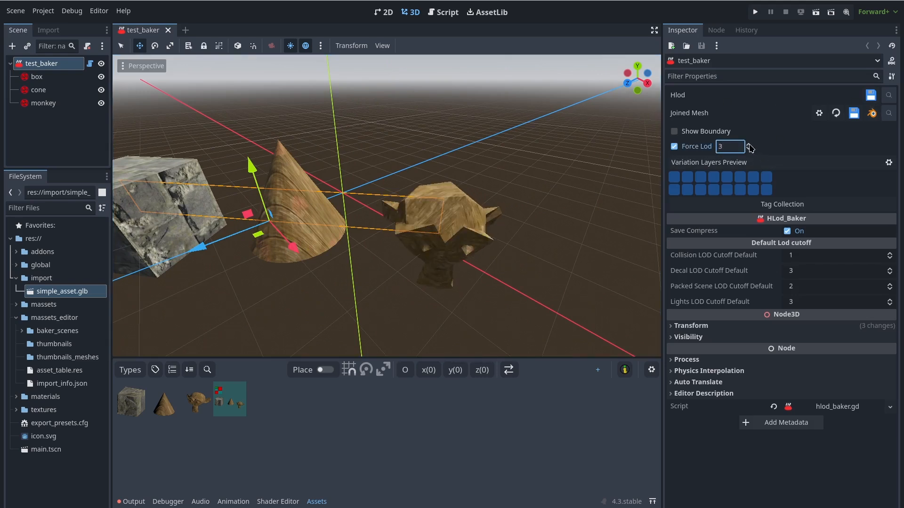
left_click(749, 149)
left_click(749, 150)
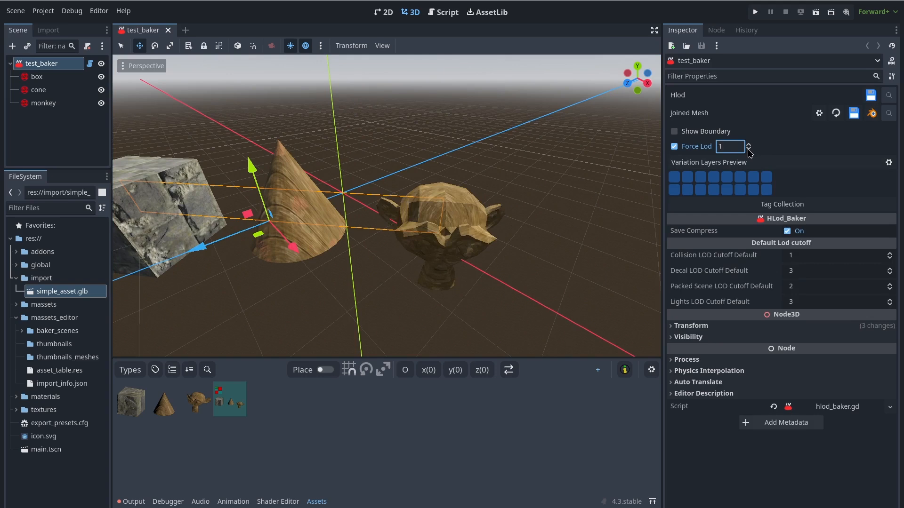
left_click(749, 150)
left_click(707, 148)
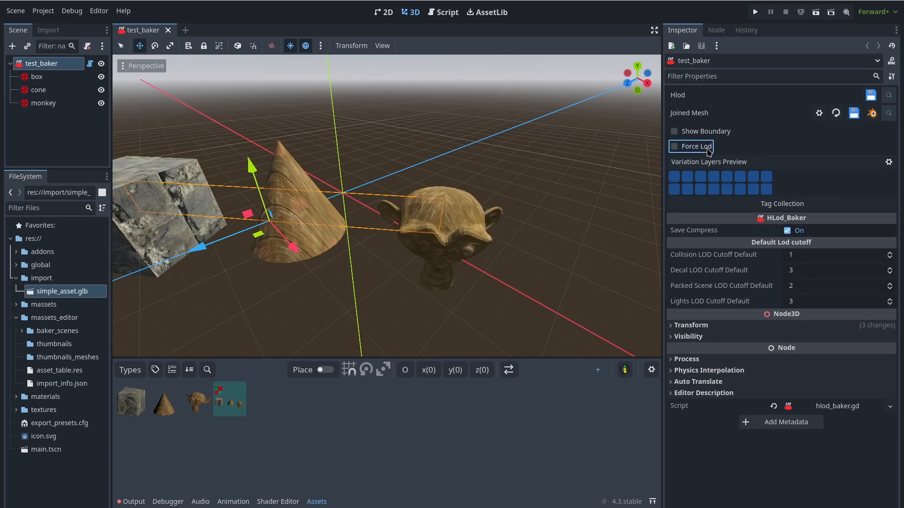
Step: Turn Force Lod back on for test_baker and preview the successive LOD levels up through 4
left_click(708, 148)
left_click(749, 146)
left_click(749, 145)
left_click(749, 145)
left_click(749, 146)
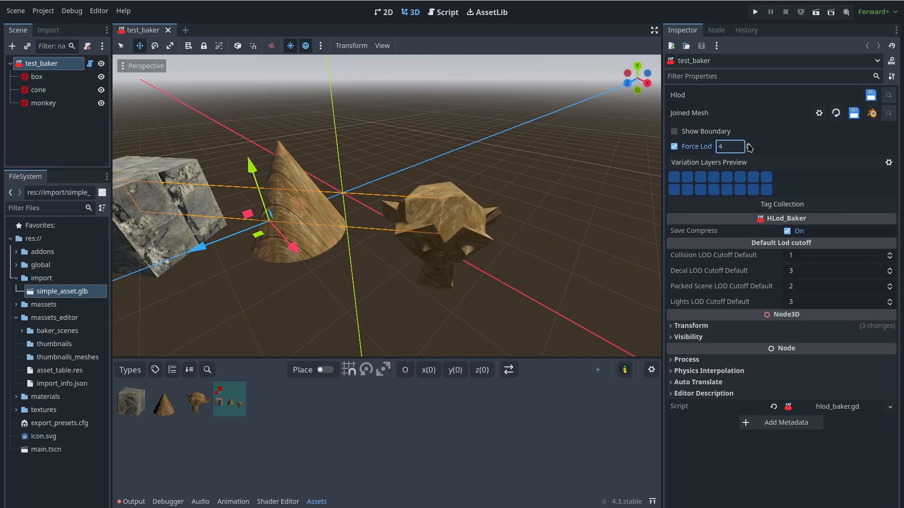
left_click(749, 145)
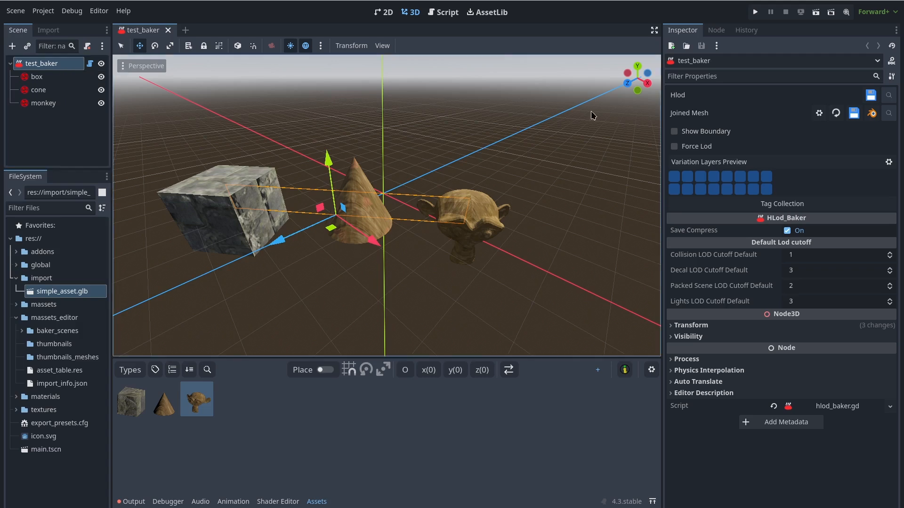
Step: Bake the test_baker scene to its HLOD resource again
left_click(871, 95)
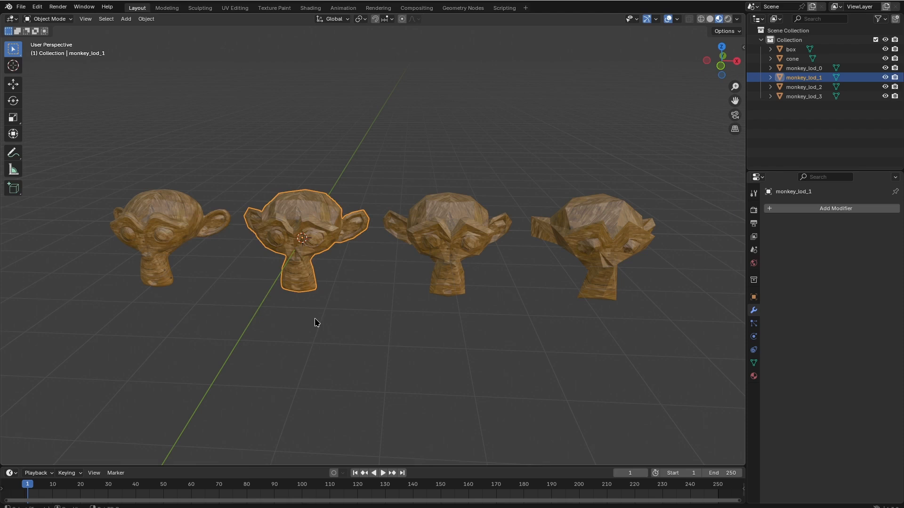
Step: In Blender, add a plain-axes empty beside the last monkey LOD and name it monkey_meshcutoff_5
key("shift+a")
mouse_move(292, 421)
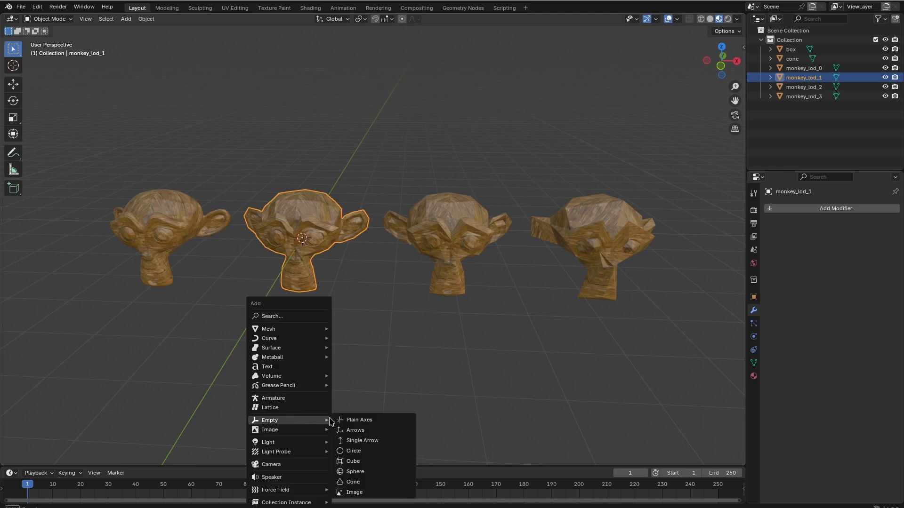
left_click(357, 421)
key("F2")
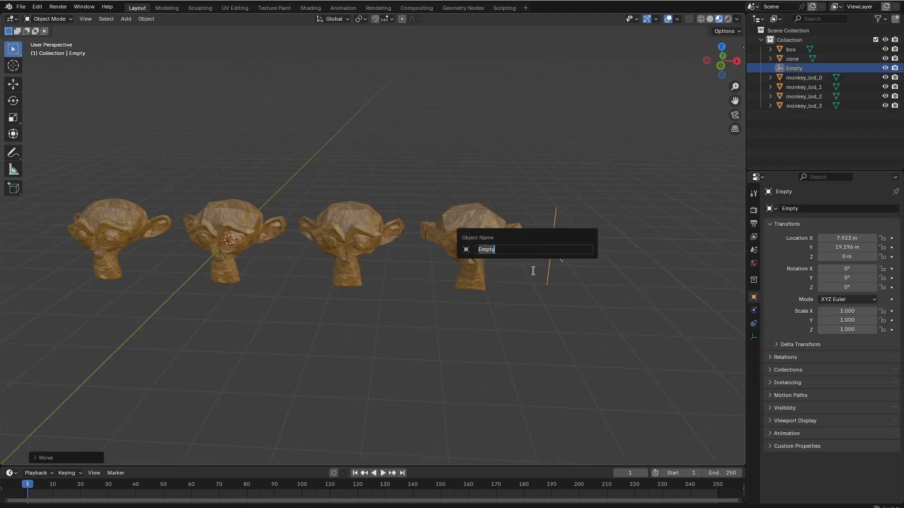
type("monkey_meshcutoff_5")
key("Return")
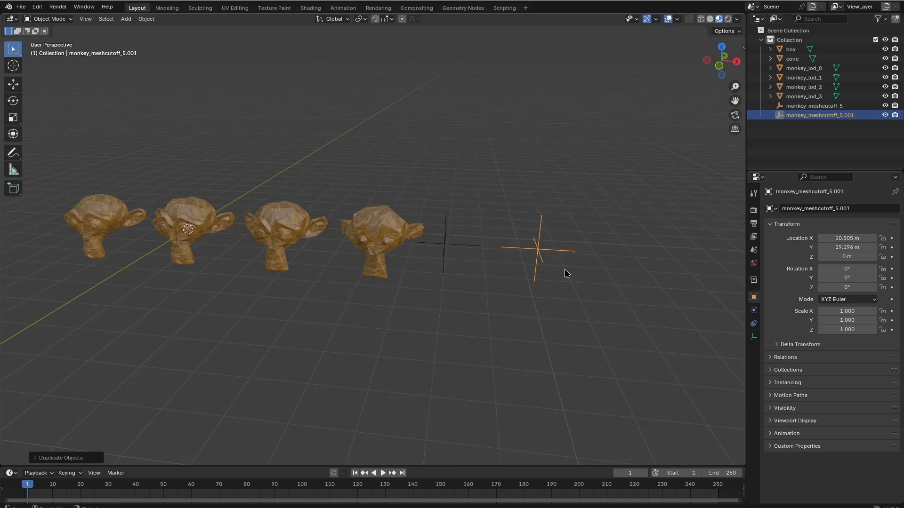
Step: Rename the duplicated cutoff empty as _global_meshcutoff_5
key("F2")
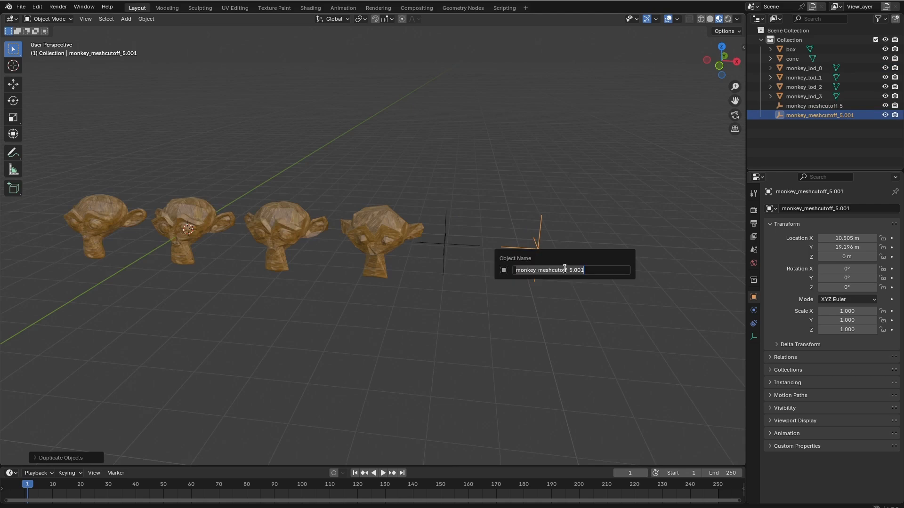
left_click(606, 271)
key("BackSpace")
key("BackSpace")
key("BackSpace")
key("BackSpace")
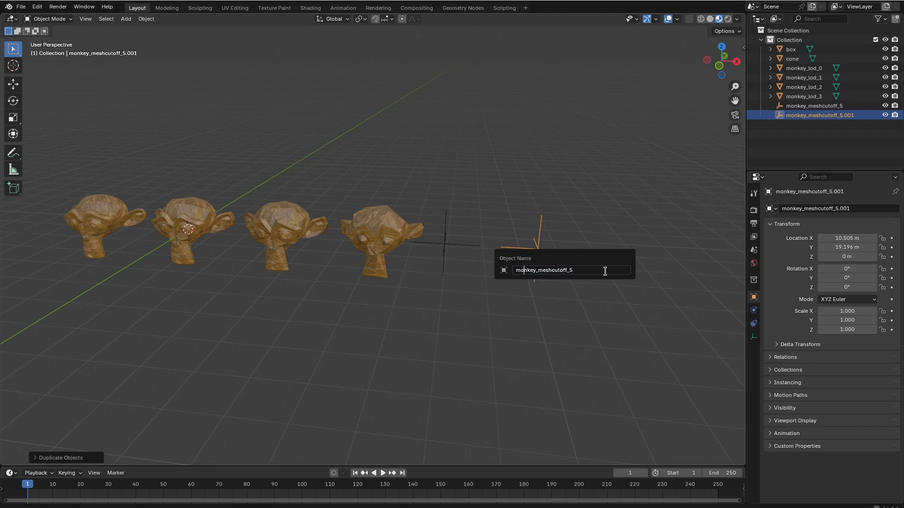
key("Right")
key("Right")
key("Right")
key("BackSpace")
key("BackSpace")
key("BackSpace")
key("BackSpace")
key("BackSpace")
key("BackSpace")
type("_global")
key("Return")
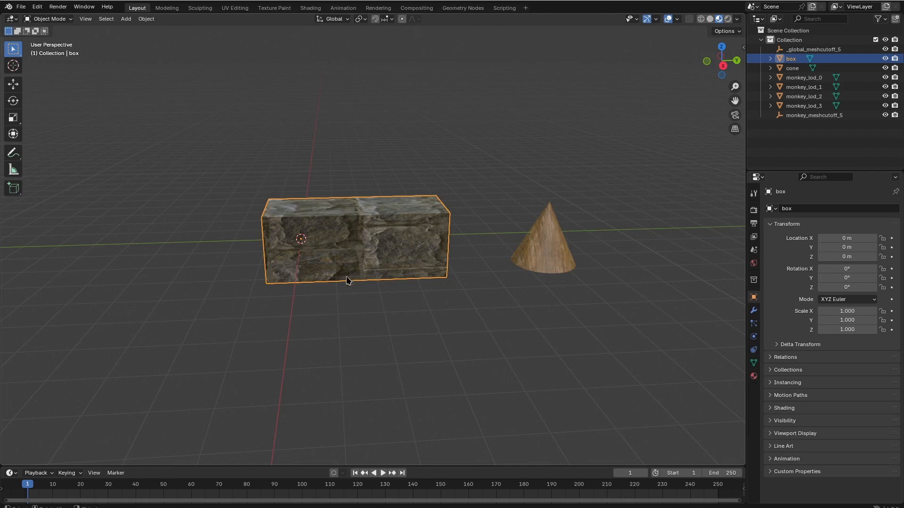
Step: Add a plain-axes empty beside the box at about -2.34 m on Y and name it box_col_box
key("shift+a")
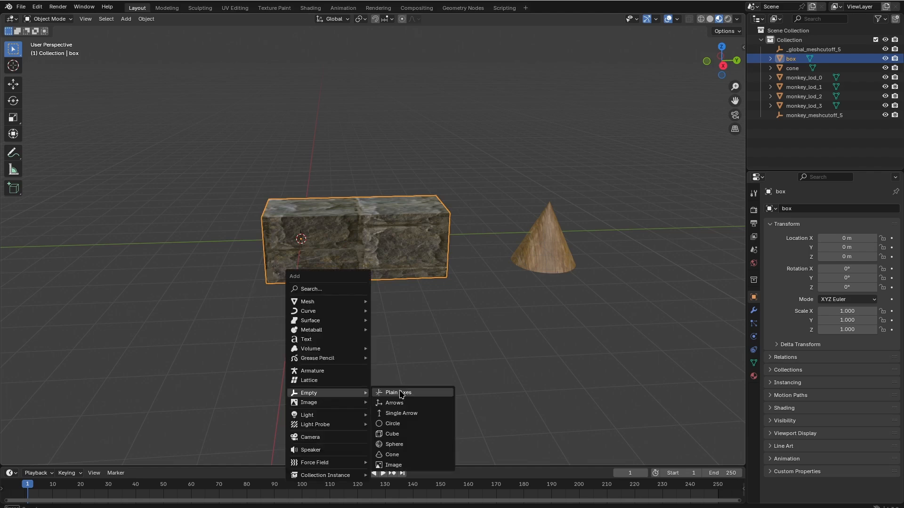
left_click(400, 393)
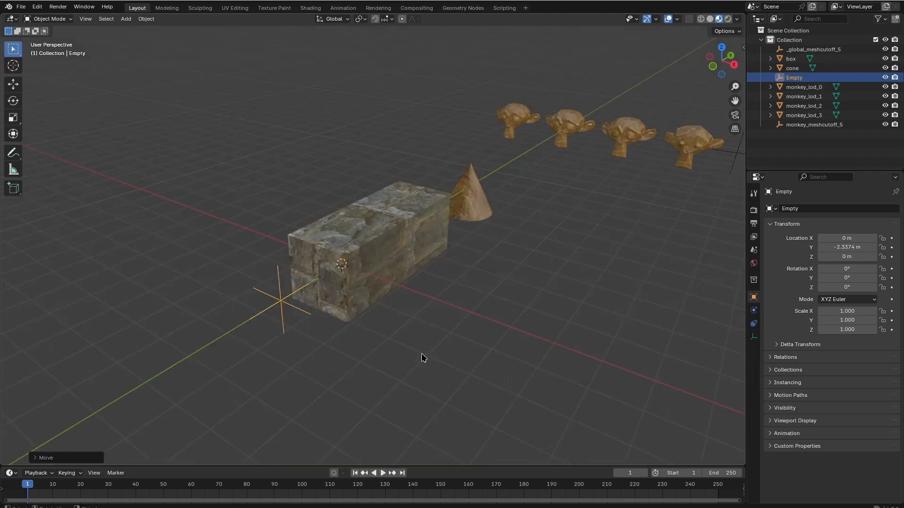
middle_click_drag(423, 358, 343, 307)
key("F2")
type("b")
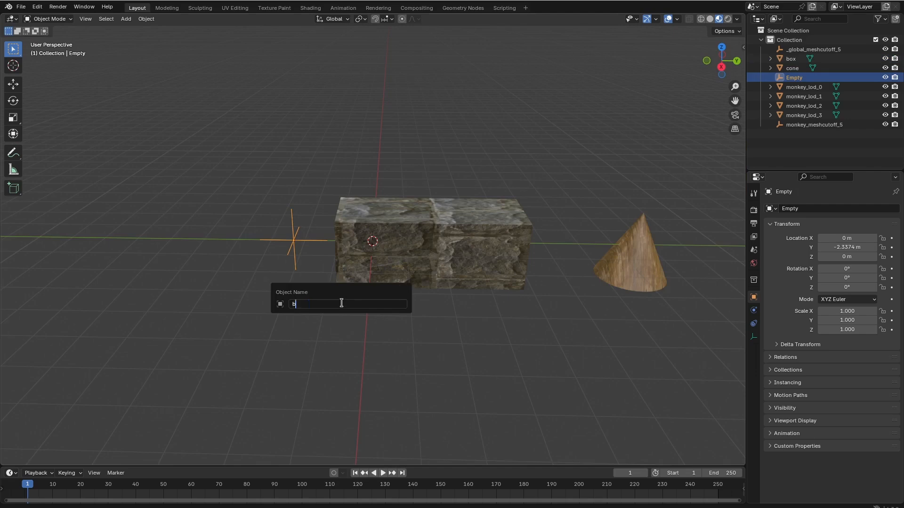
type("ox_col_box")
key("Return")
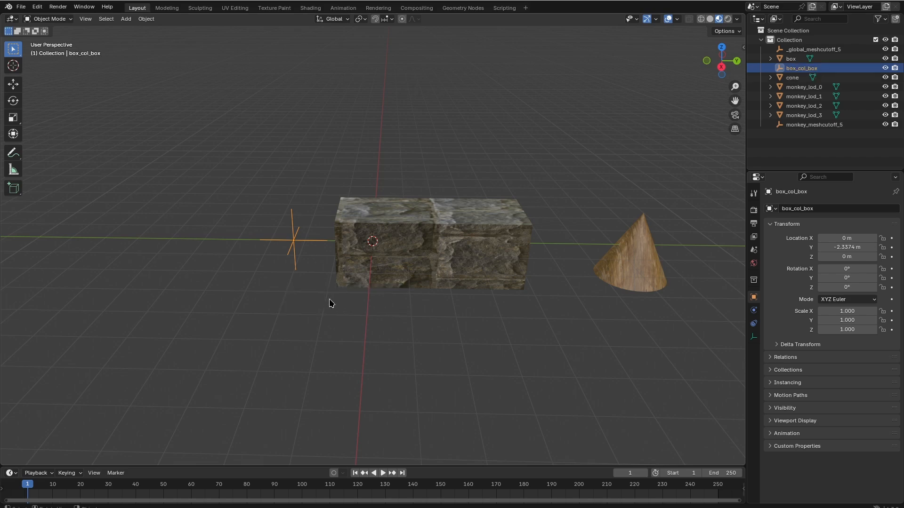
Step: Display the box_col_box empty as a cube, and fit it over the stone box by scaling it along Y
left_click(754, 341)
left_click(872, 221)
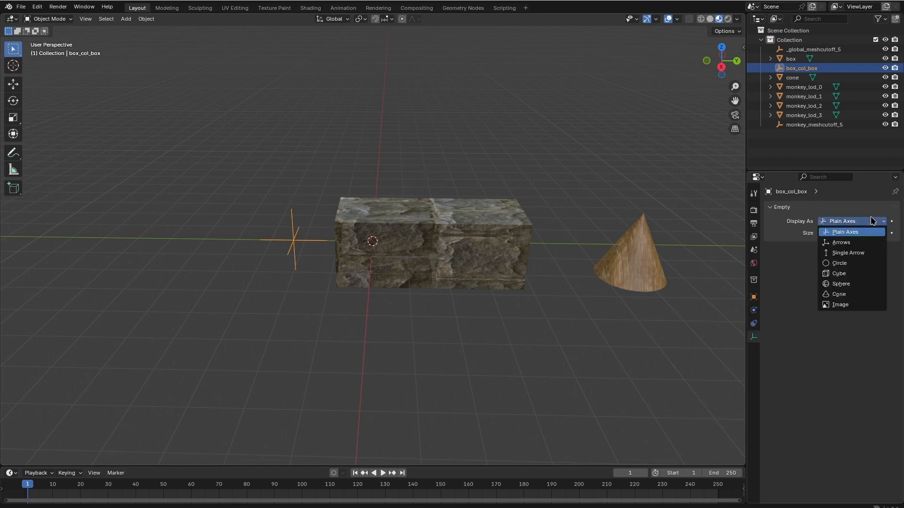
left_click(839, 273)
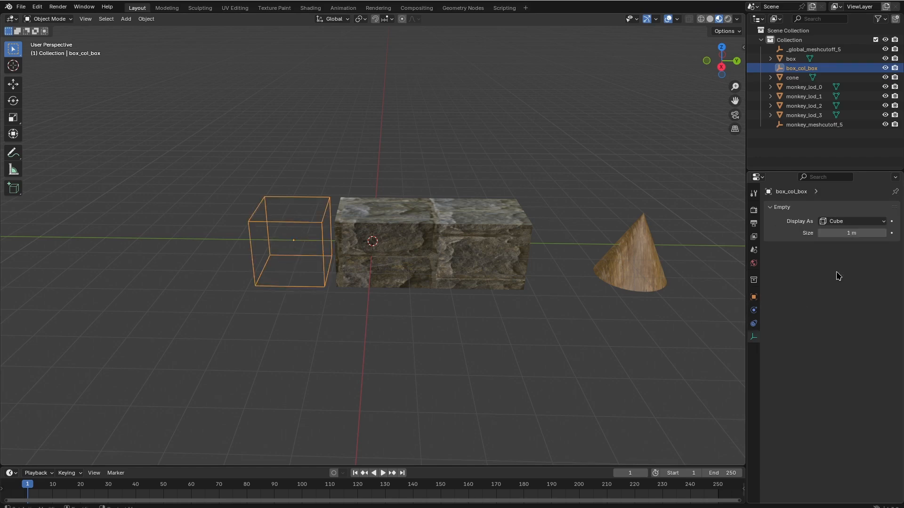
key("s")
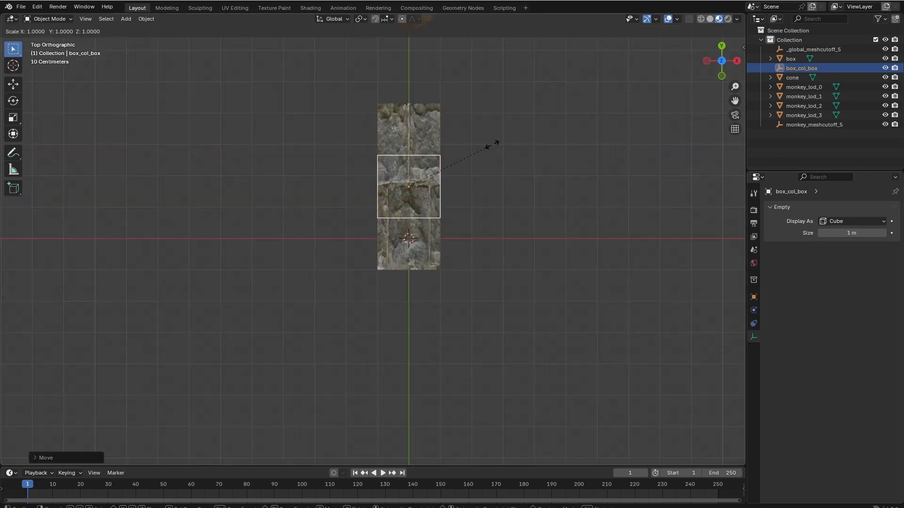
key("y")
left_click(477, 412)
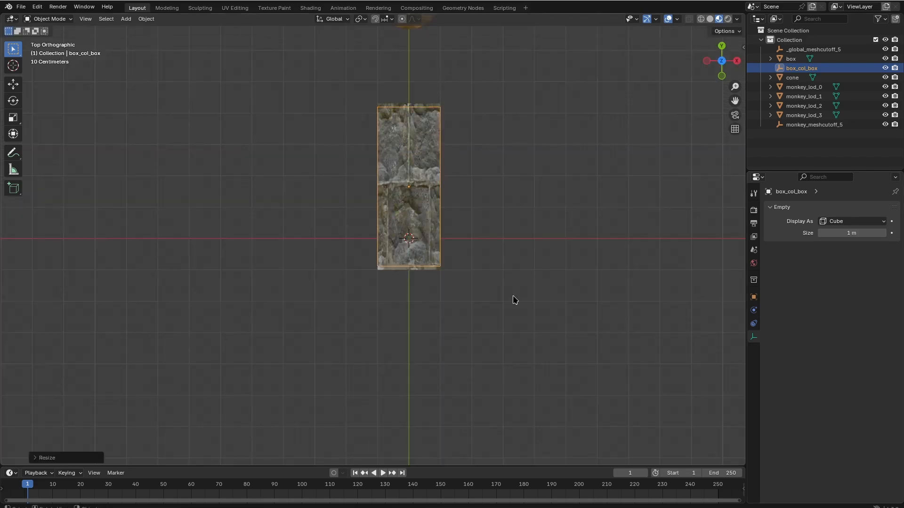
middle_click_drag(515, 214, 473, 279)
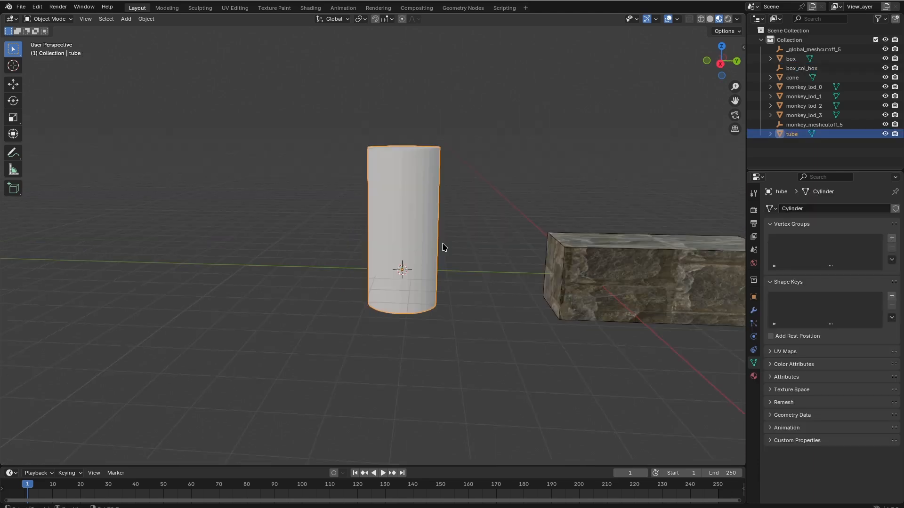
Step: Add an empty displayed as a cube at the tube, and fit it over the mesh by moving it about 1.29 m along Z
key("shift+a")
mouse_move(437, 334)
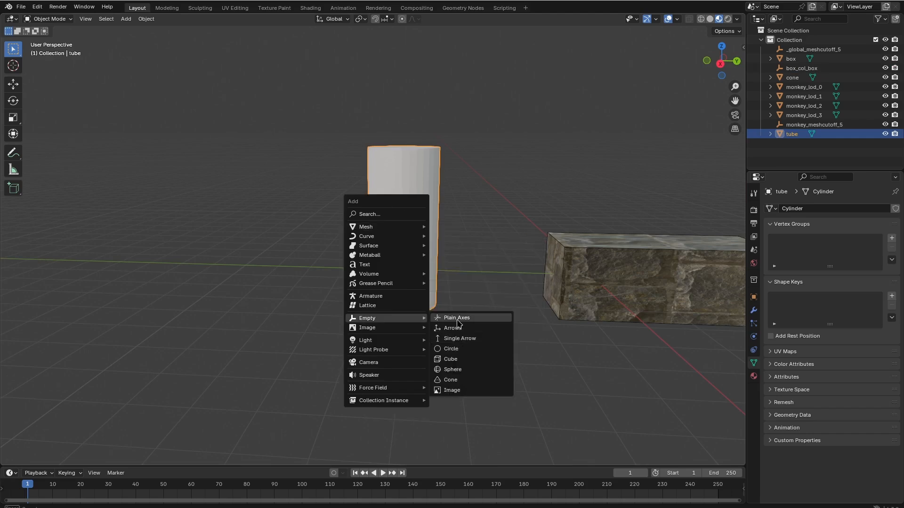
left_click(473, 335)
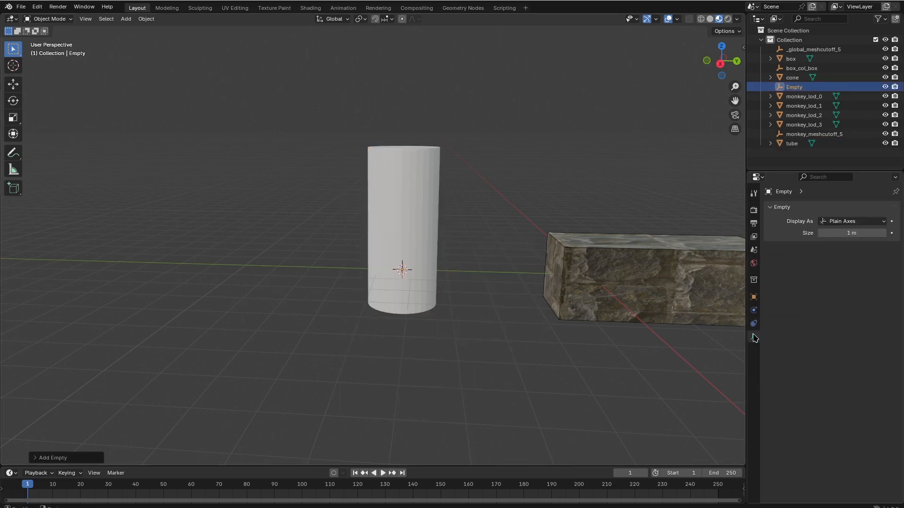
left_click(867, 222)
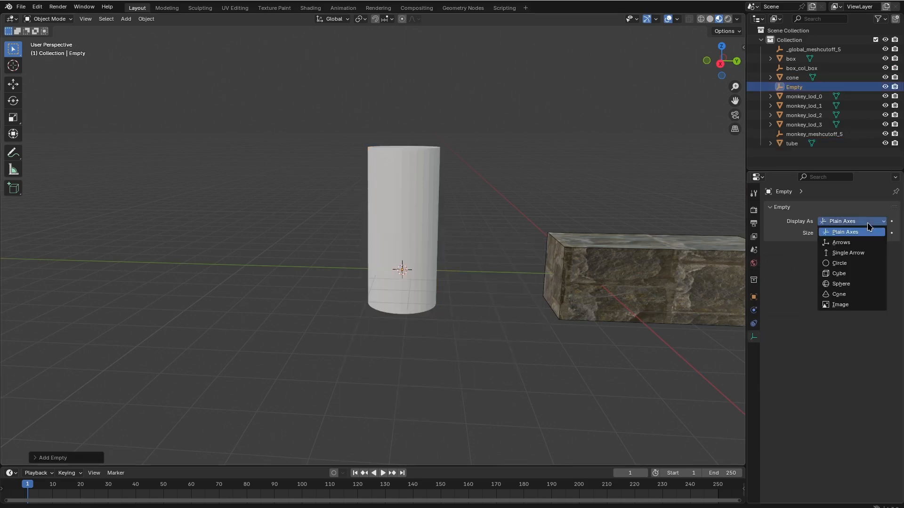
left_click(855, 273)
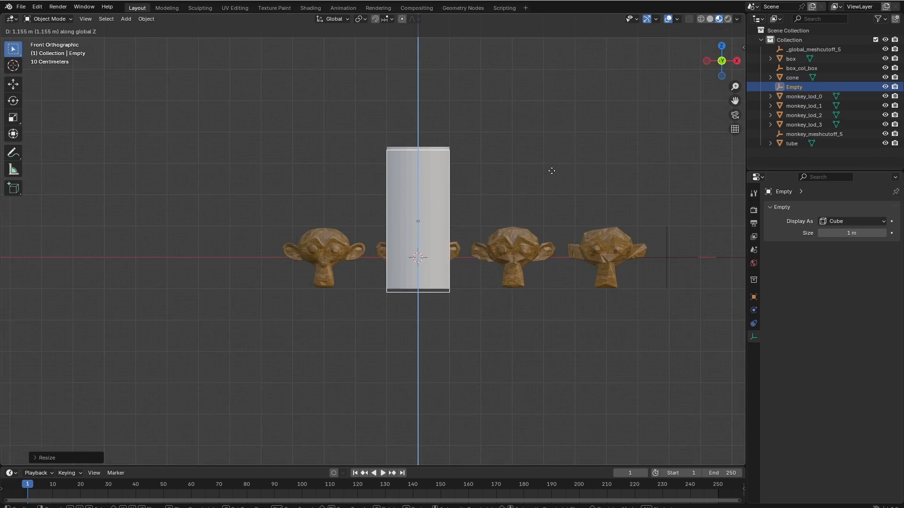
left_click(550, 169)
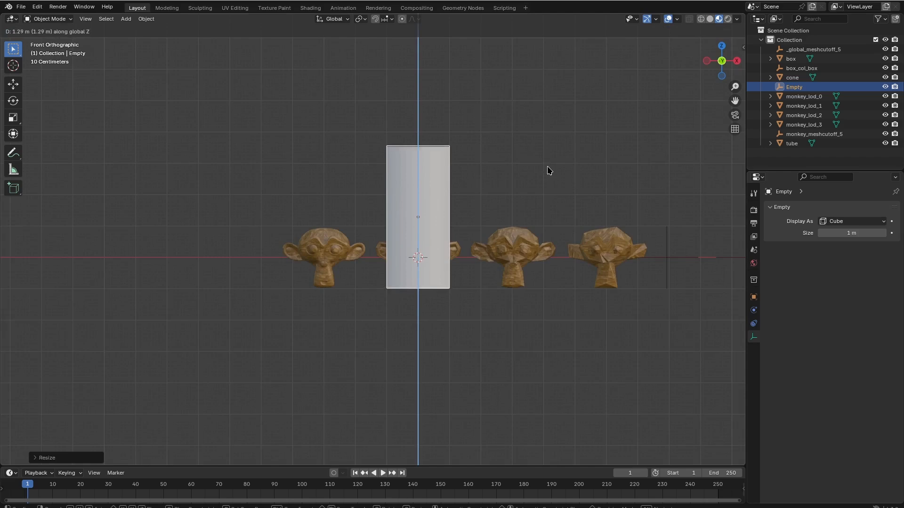
Step: Name the cube empty around the tube tube_col_cylinder
middle_click_drag(467, 197, 502, 262)
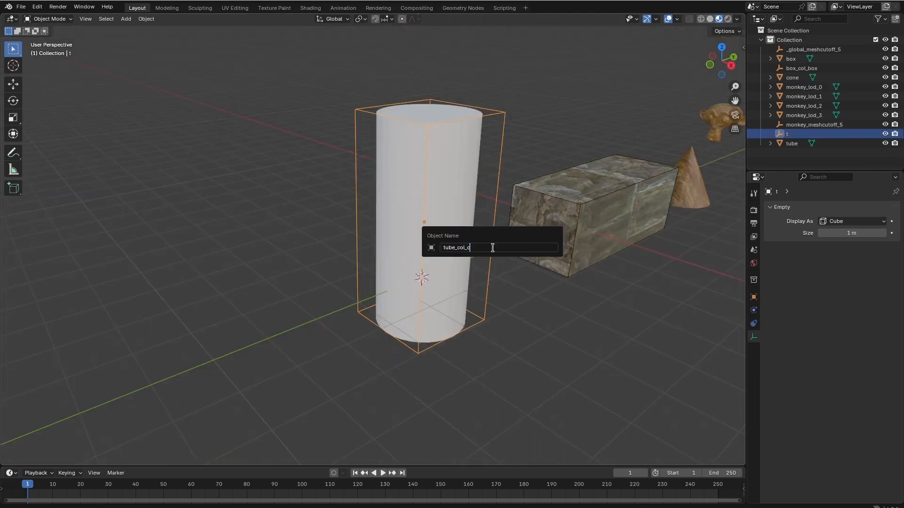
type("ylinder")
key("Return")
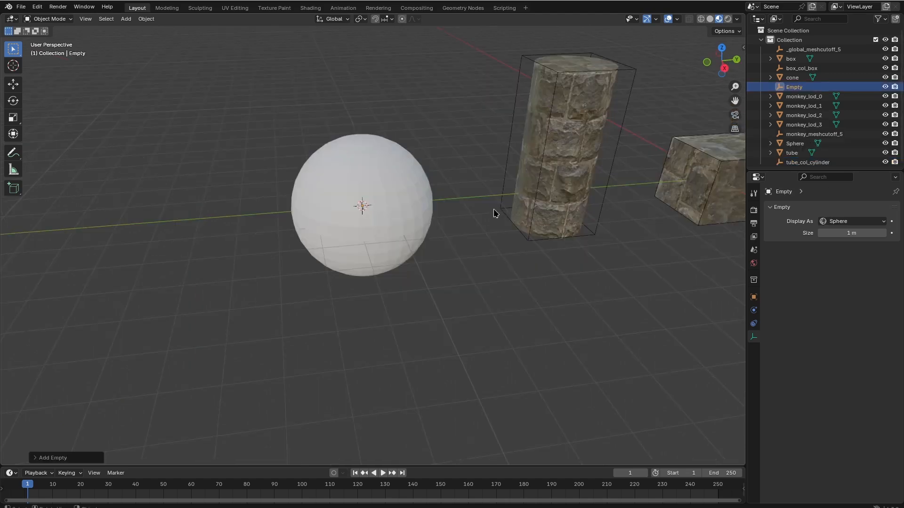
Step: Scale the sphere empty to fit the ball mesh, and name it ball_col_sphere
key("s")
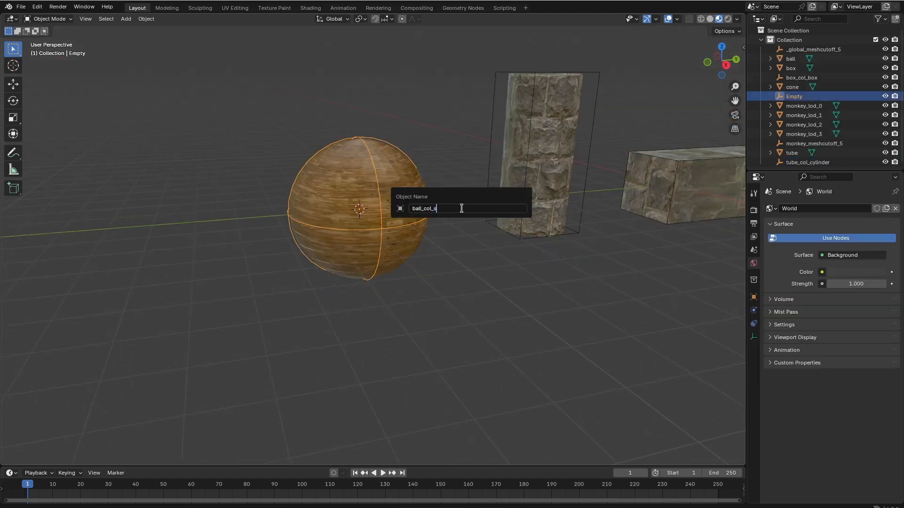
type("sphere")
key("Return")
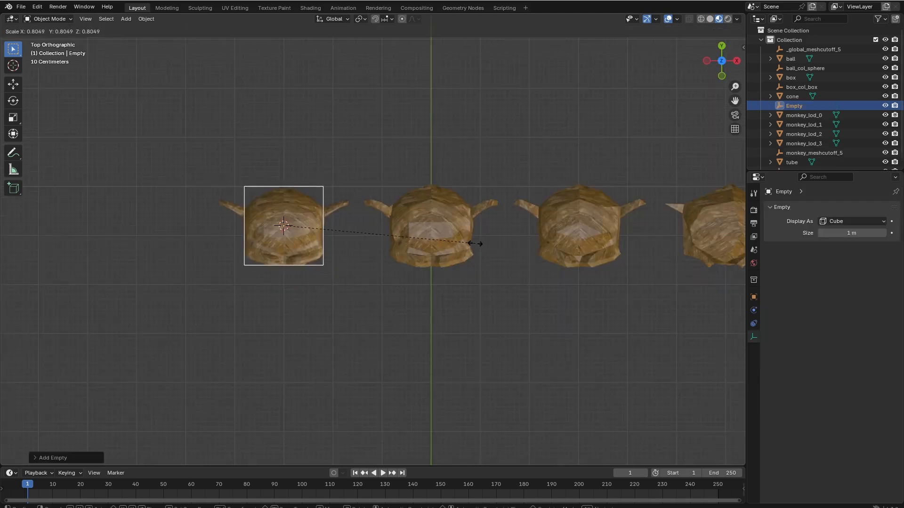
Step: Fit a cube empty over the monkey_lod_0 head by scaling it to about 0.80 and moving it, and name it monkey_col_capsule
left_click(474, 244)
key("g")
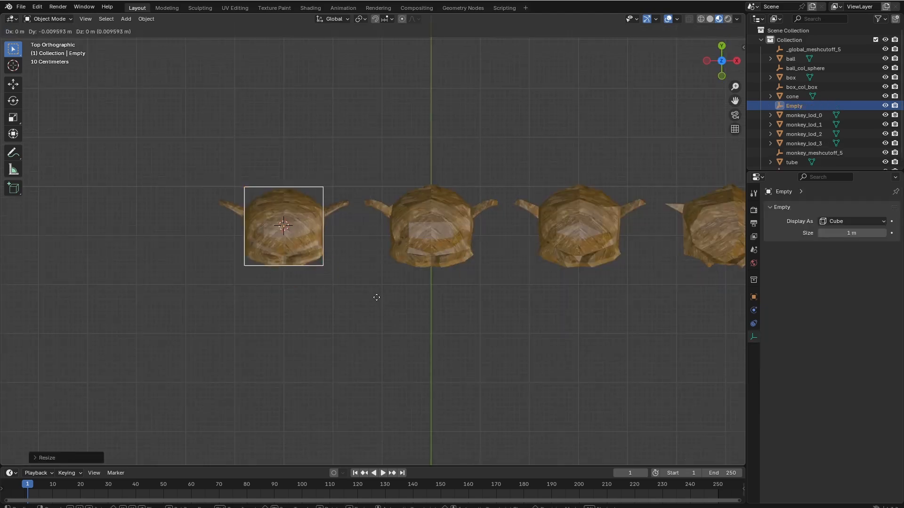
left_click(377, 302)
middle_click_drag(376, 300, 375, 162)
key("KP_1")
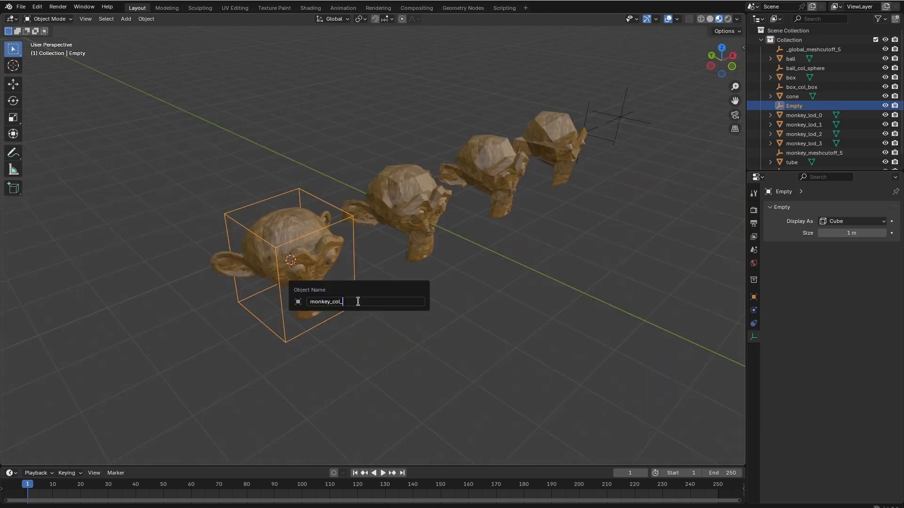
type("capsule")
key("Return")
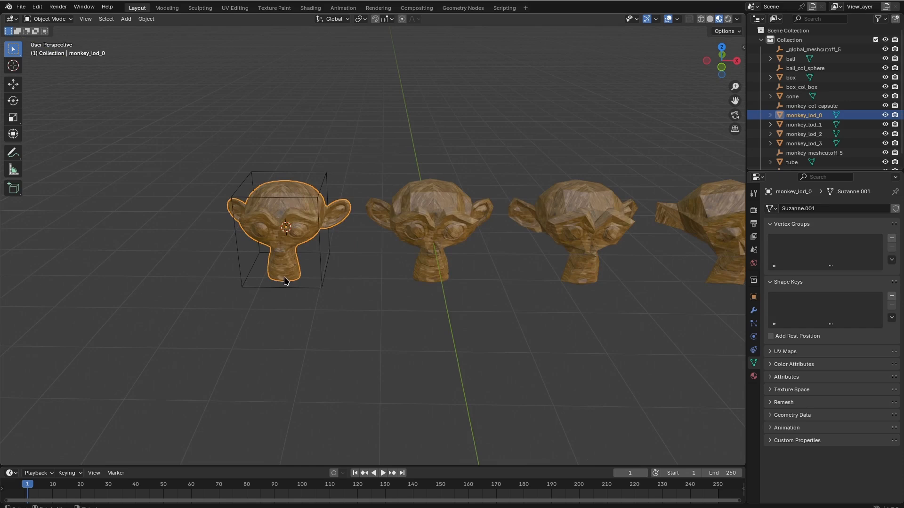
Step: Delete the monkey_col_capsule empty from the scene
key("x")
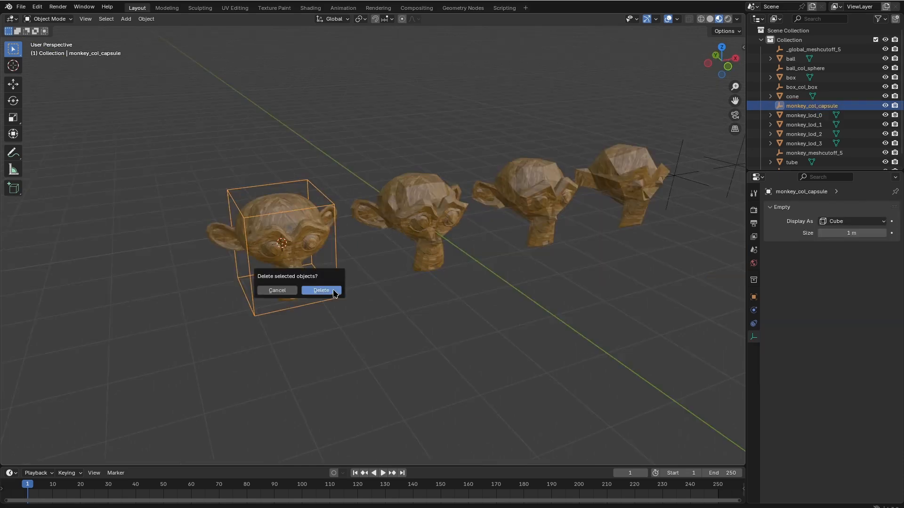
left_click(334, 292)
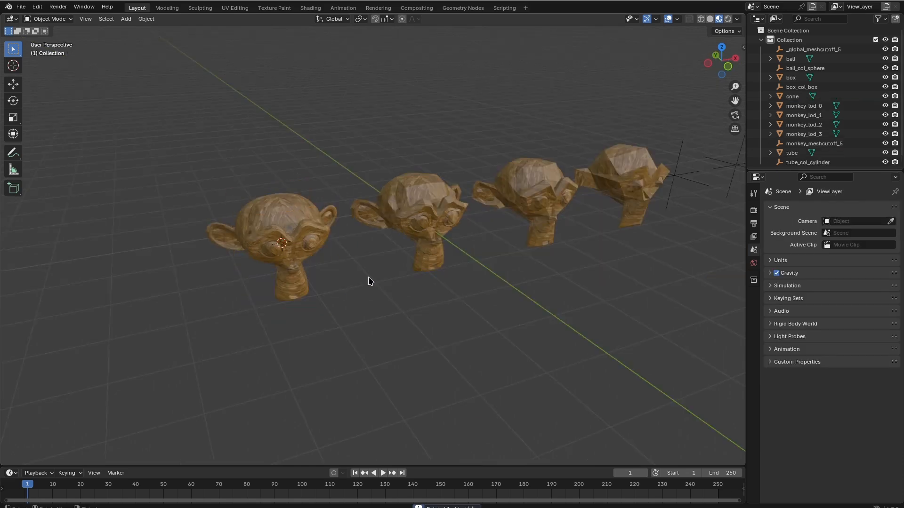
Step: Duplicate the monkey_lod_3 mesh about -11.1 m along X, and name the copy monkey_col_concave
left_click(649, 193)
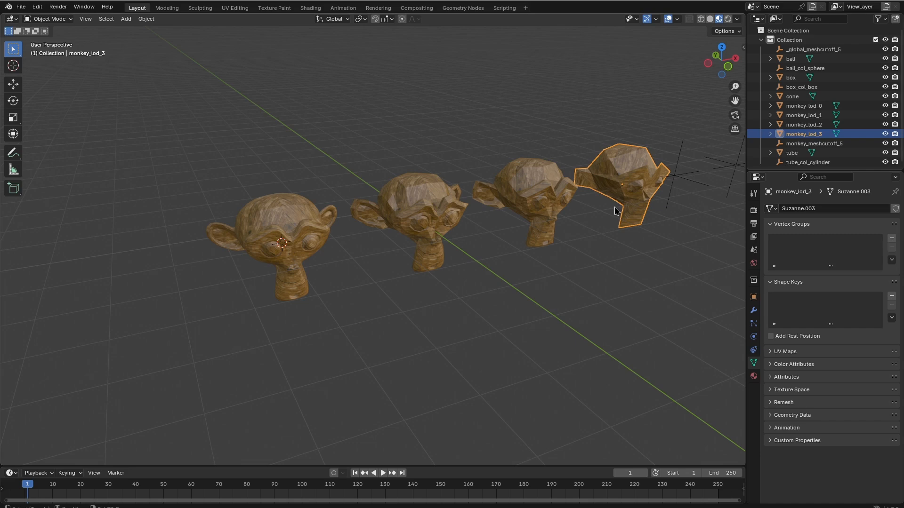
key("shift+d")
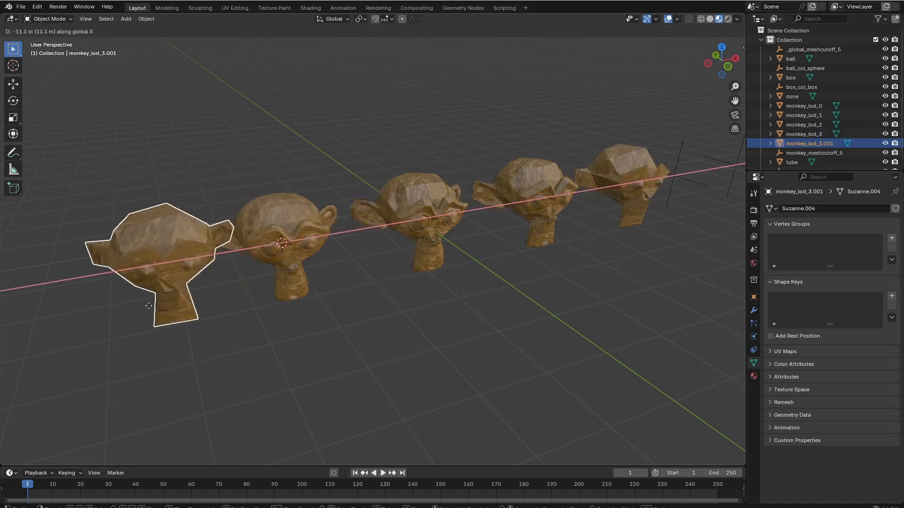
left_click(157, 309)
middle_click_drag(346, 302, 434, 282, "shift")
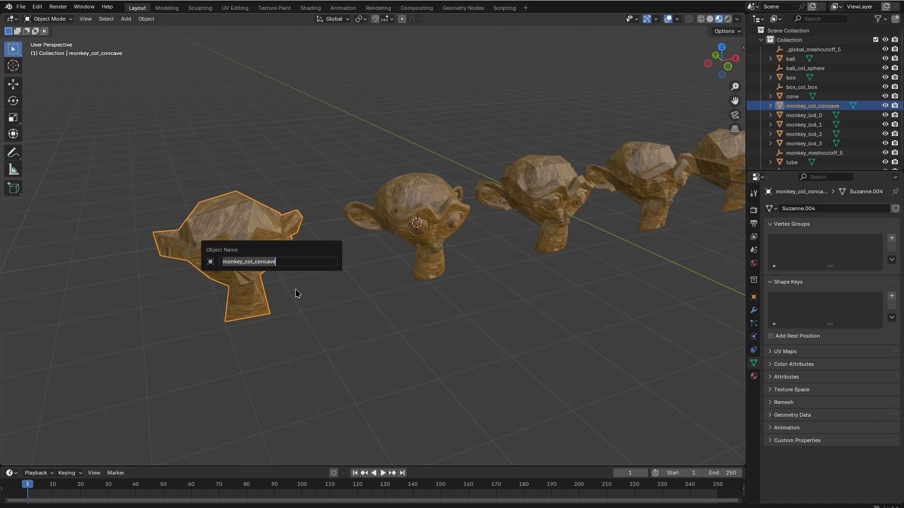
key("Escape")
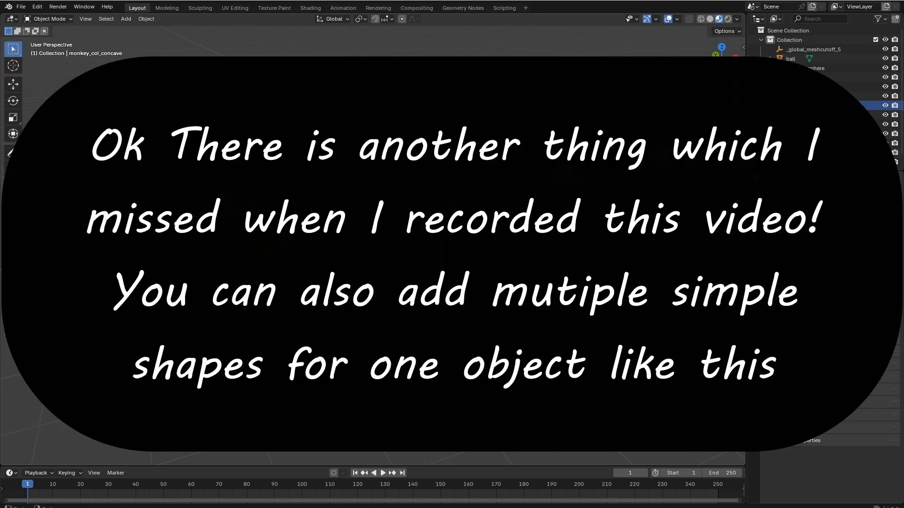
Step: Rotate the duplicated box_turn_col_box empty 90 degrees about Z, and fit it over the other arm of box_turn by moving it and scaling along Z
key("r")
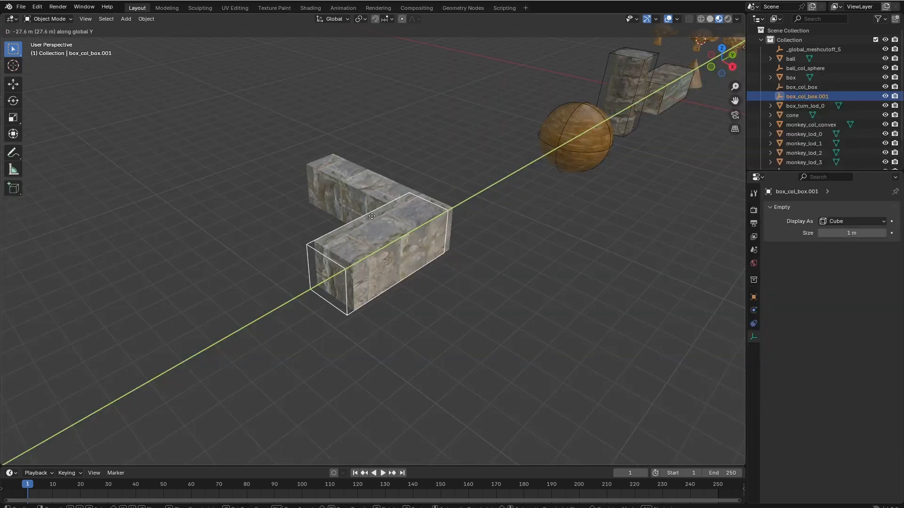
type("z90")
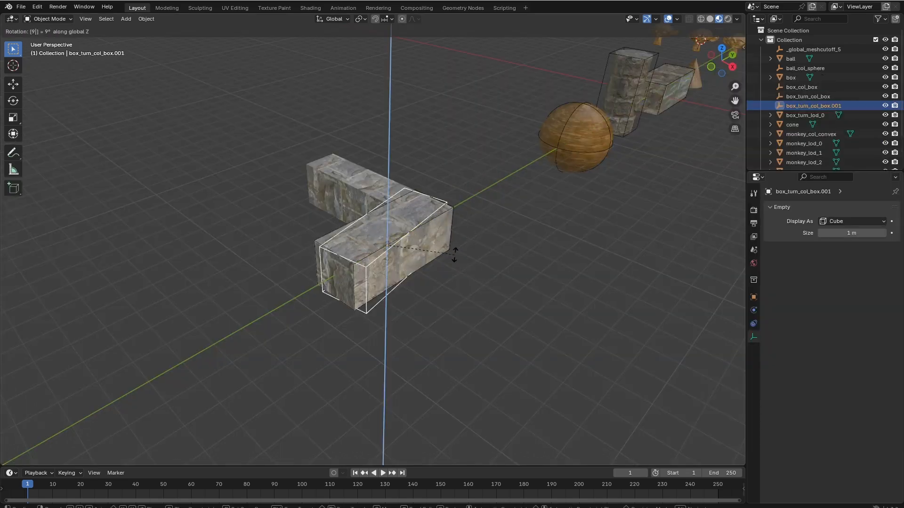
key("Return")
key("KP_7")
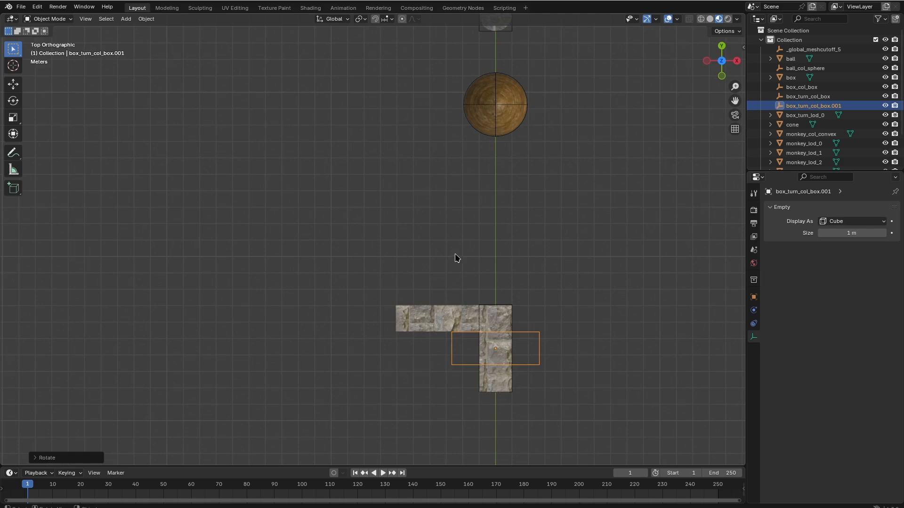
key("g")
key("s")
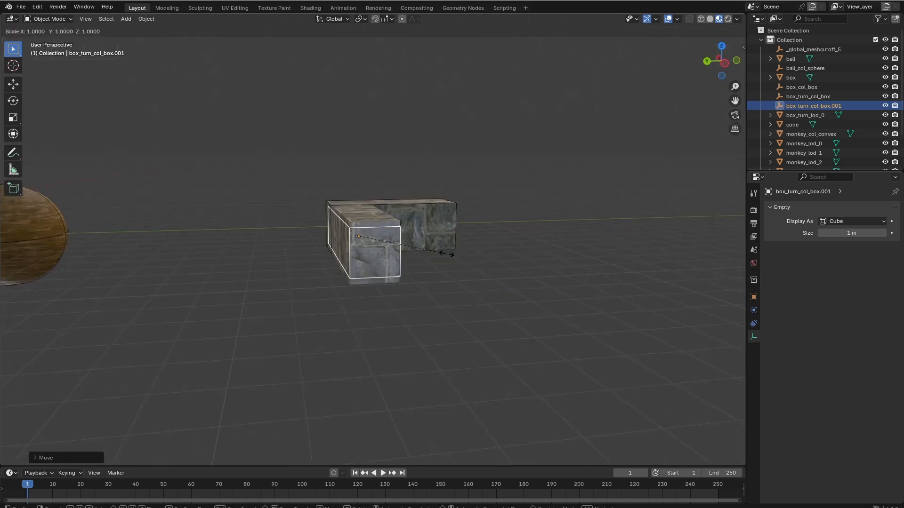
key("z")
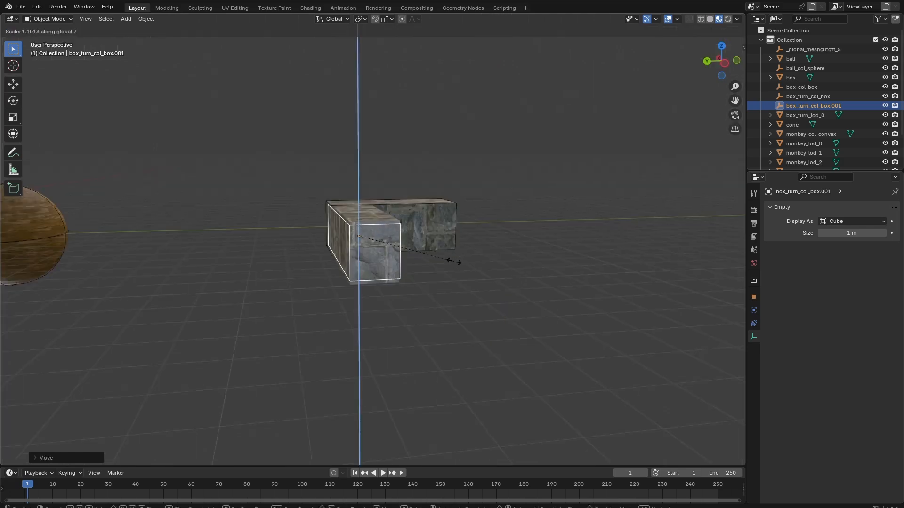
left_click(461, 268)
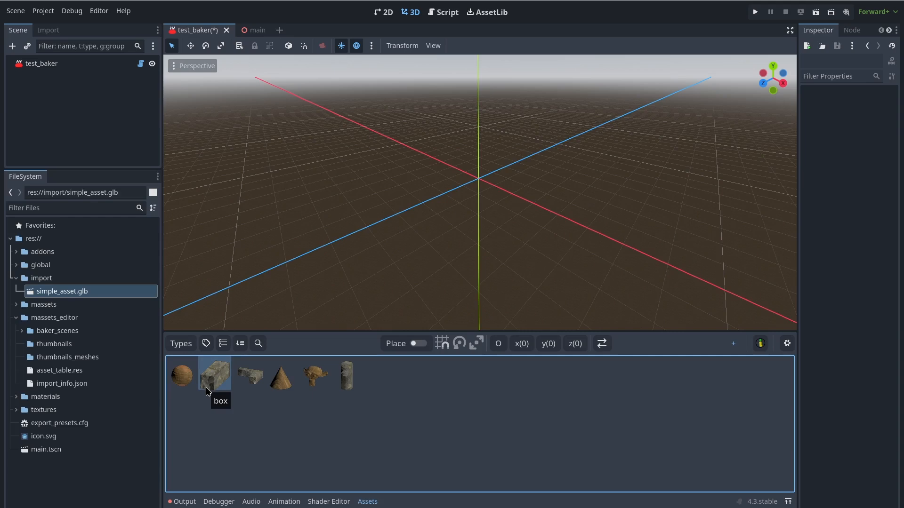
Step: Switch to Godot and add two box assets to the test_baker scene
left_click(208, 392)
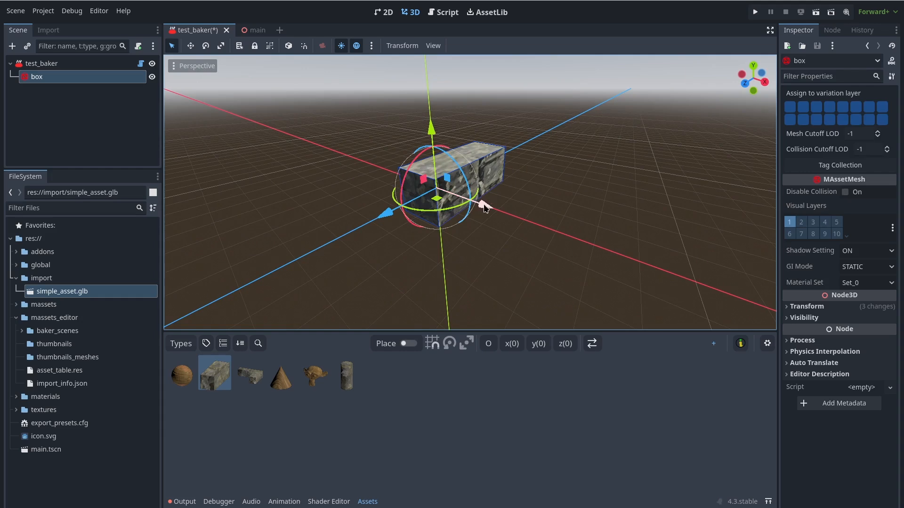
middle_click_drag(490, 235, 541, 237)
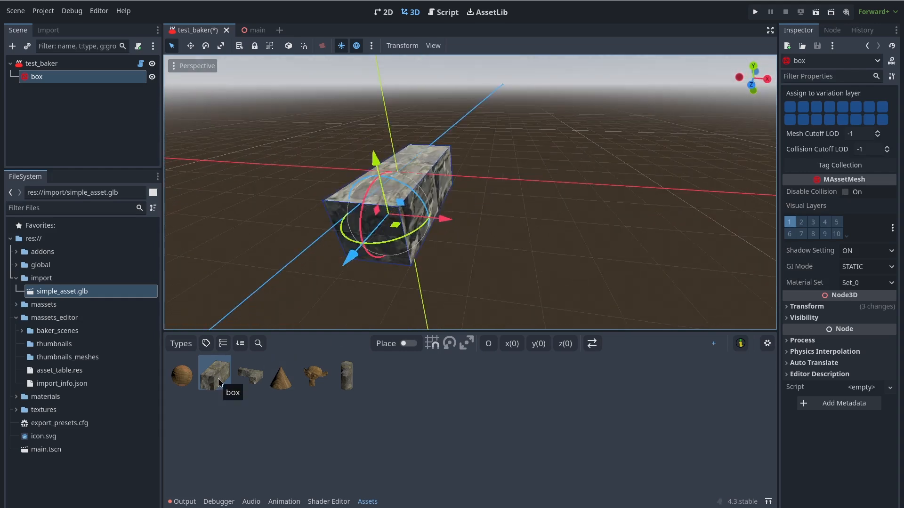
left_click(219, 383)
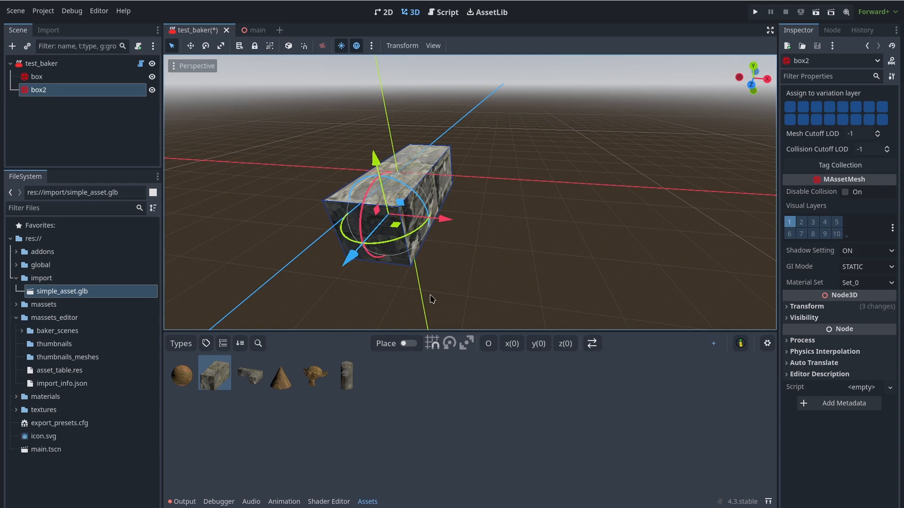
Step: Set the X placement offset to 1 and extend the boxes into a row of seven side by side
left_click(512, 343)
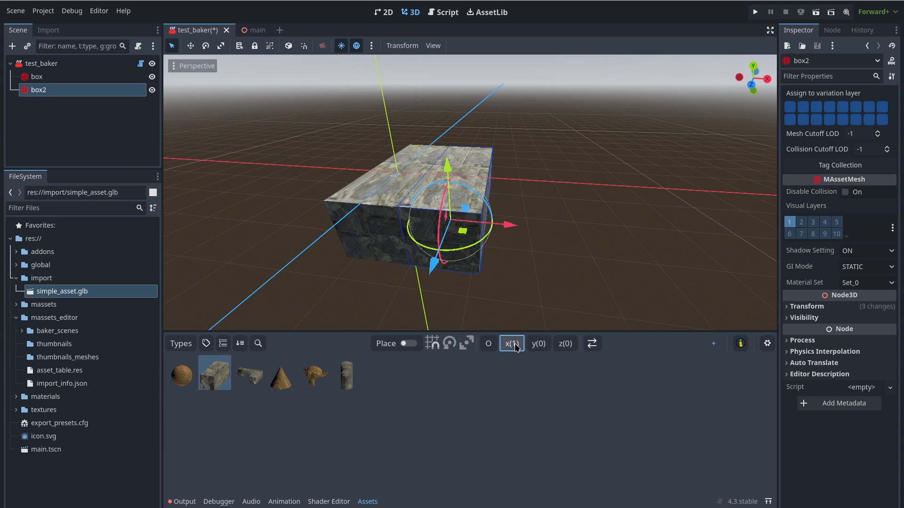
left_click(512, 344)
left_click(511, 344)
left_click(512, 343)
left_click(512, 343)
left_click(511, 344)
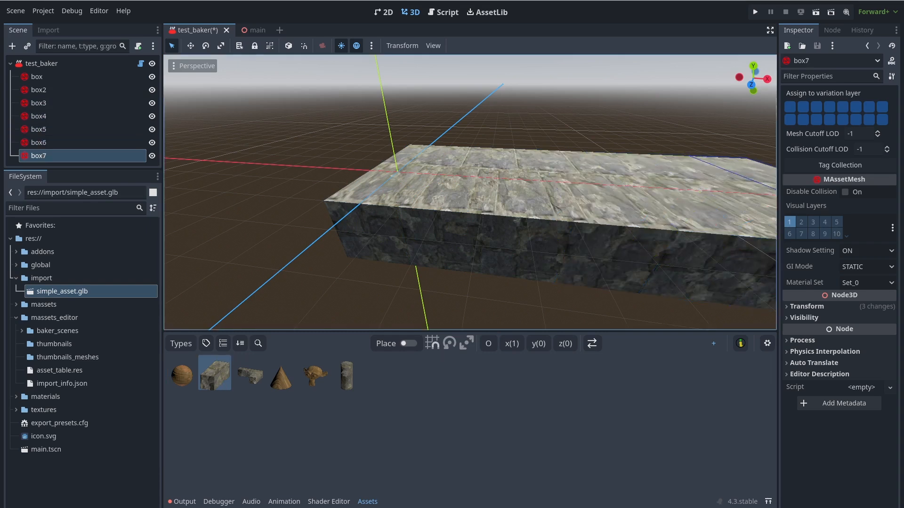
Step: Select the first box, and continue the row in the opposite direction by adding box assets at an X offset of -1
key("s")
left_click(388, 210)
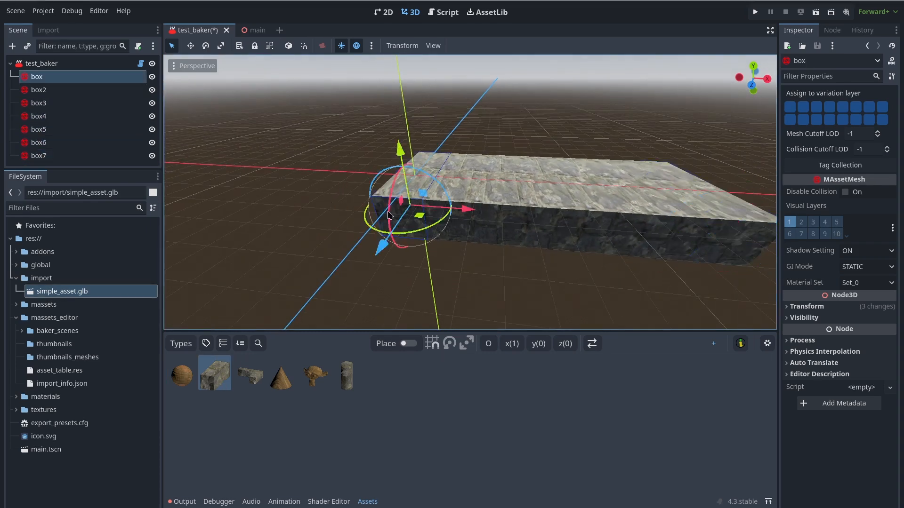
left_click(211, 386)
left_click(517, 344)
left_click(517, 344)
left_click(516, 344)
left_click(515, 344)
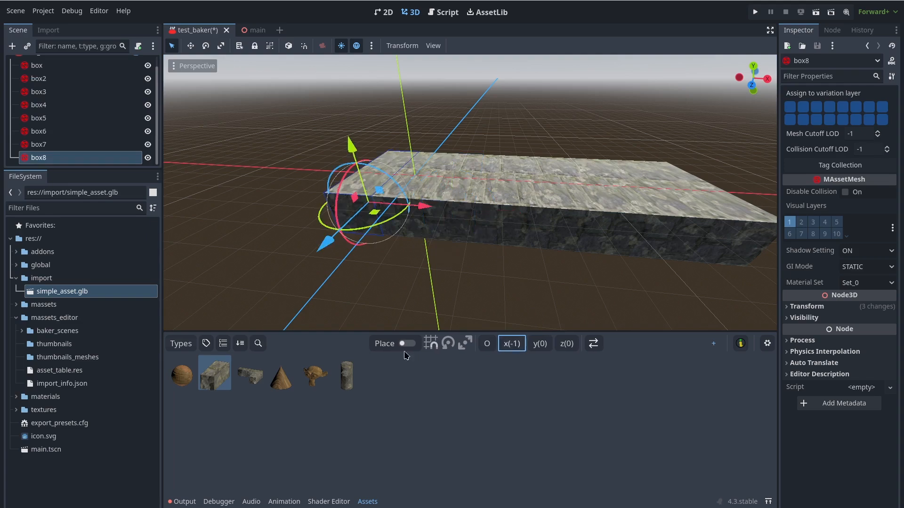
left_click(214, 374)
left_click(214, 374)
left_click(215, 375)
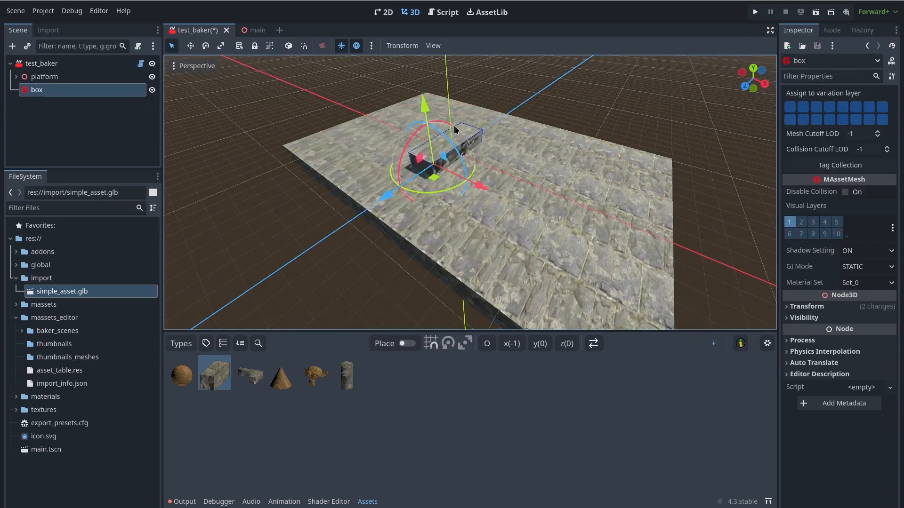
Step: Move the loose box toward the platform's far corner, and place a box_turn asset on another part of the platform
left_click_drag(434, 178, 352, 131)
left_click(250, 375)
left_click_drag(268, 95, 496, 167)
left_click(391, 115)
left_click(286, 370)
right_click_drag(340, 135, 372, 122)
key("Delete")
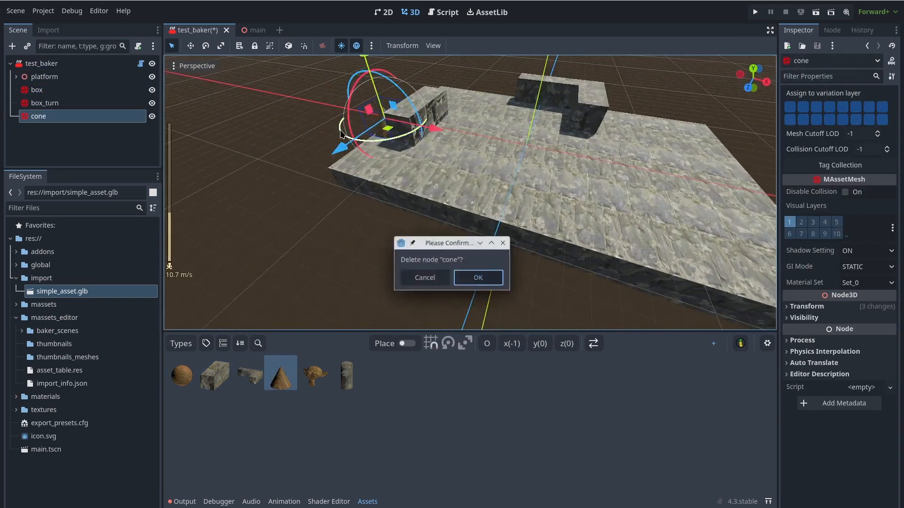
key("Return")
Step: Place a tube and a monkey asset on the platform, and save the test_baker scene
left_click(347, 378)
left_click(314, 374)
left_click_drag(531, 155, 560, 194)
right_click_drag(560, 194, 522, 189)
left_click(41, 64)
key("ctrl+s")
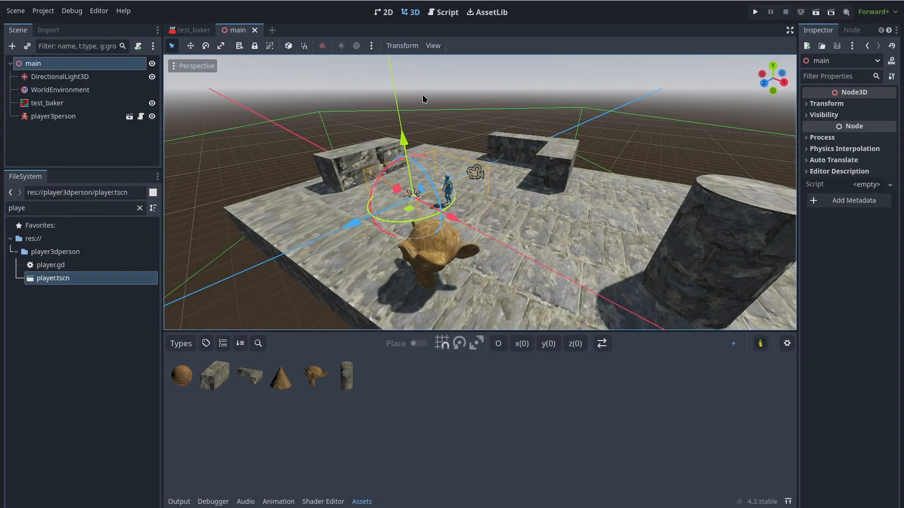
Step: Run the main scene, walk the player into the boxes and tube to test their collisions, and quit the game
left_click(816, 12)
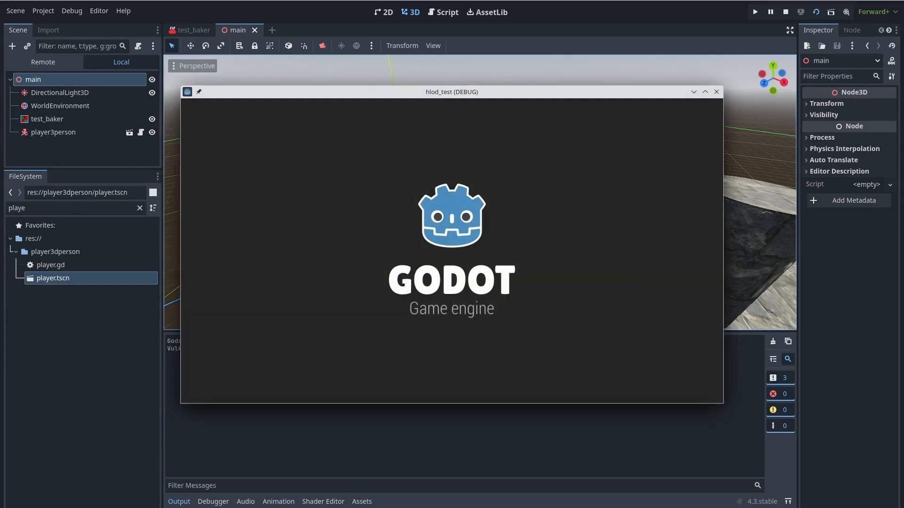
key("w")
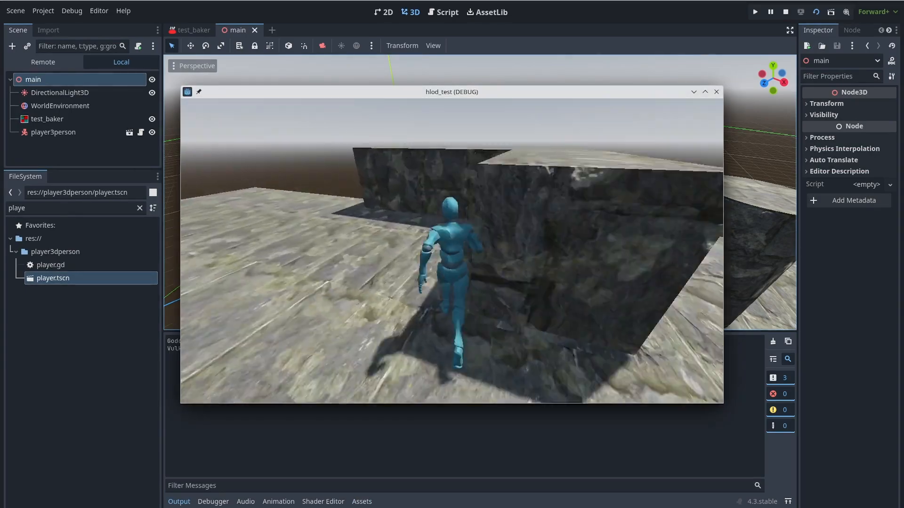
key("d")
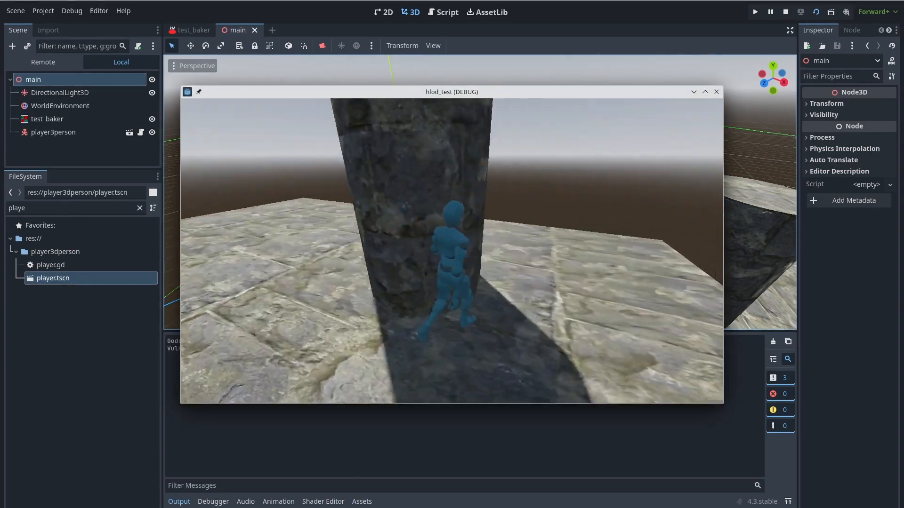
key("w")
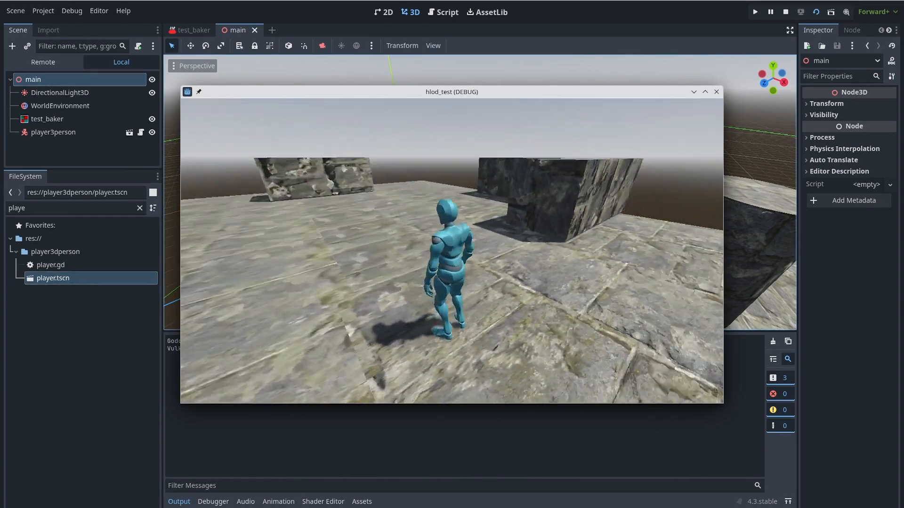
key("Escape")
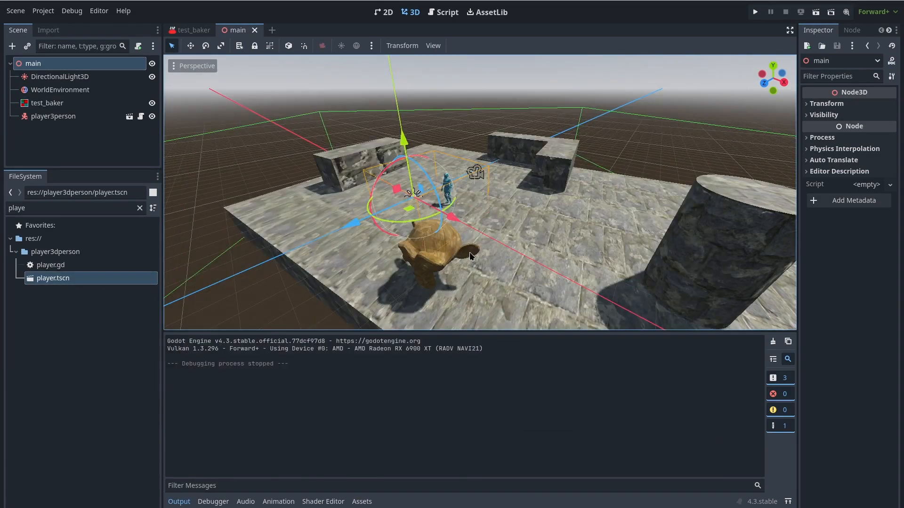
Step: Open the baker scene of the test_baker HLOD node and select its platform group
left_click(66, 103)
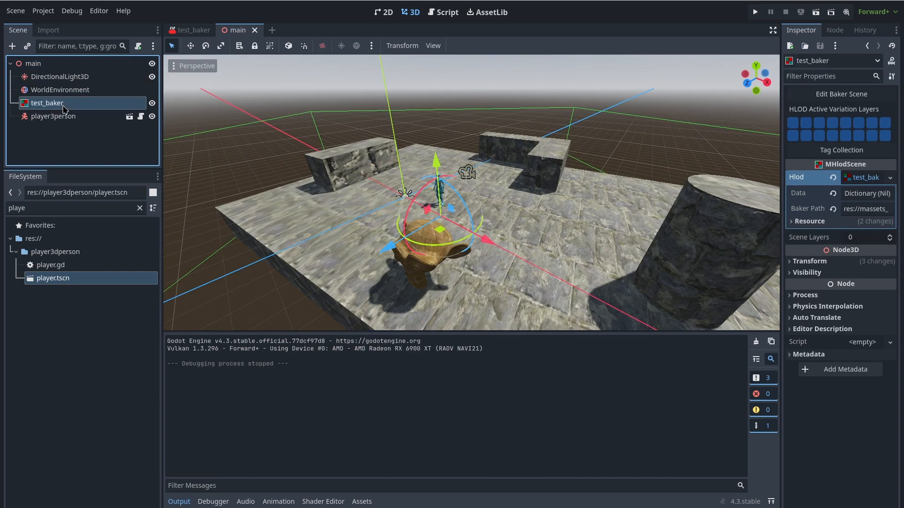
left_click(871, 97)
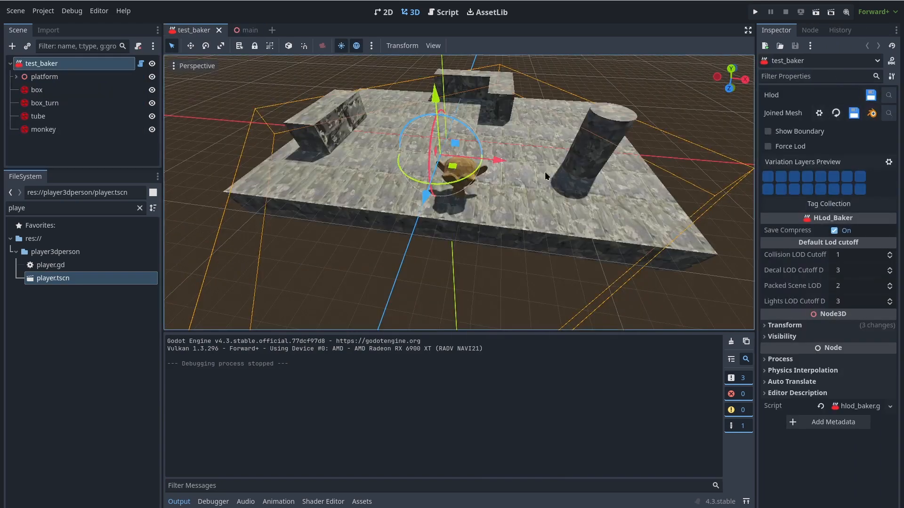
left_click(529, 175)
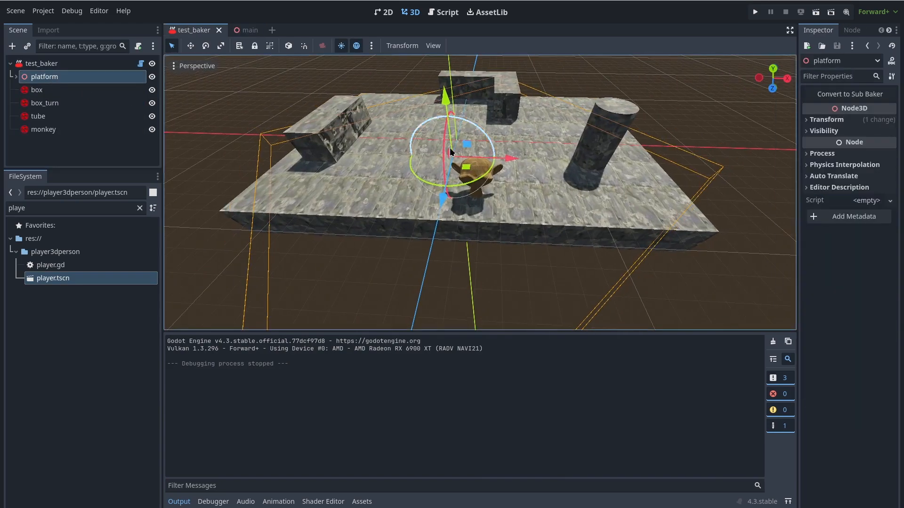
left_click(91, 150)
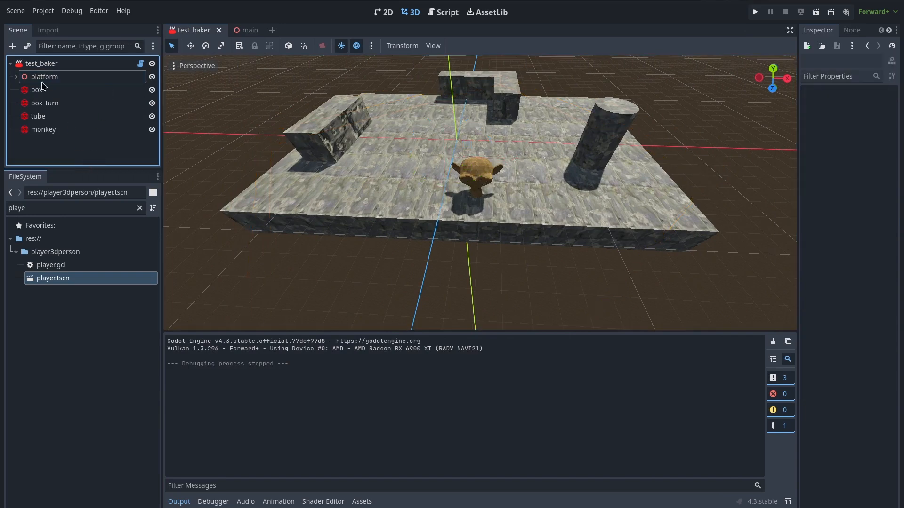
left_click(42, 78)
scroll(469, 167, "down", 1)
middle_click_drag(469, 167, 460, 166)
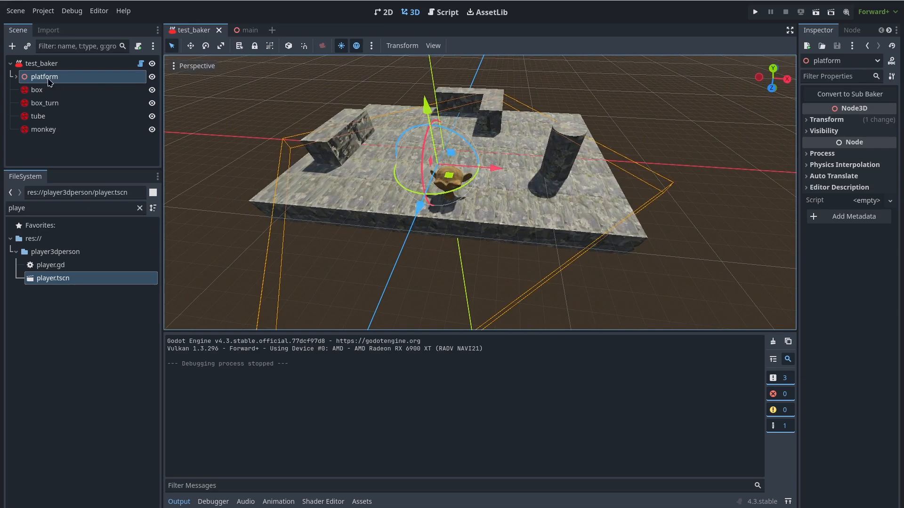
Step: Disable collision on all 36 box assets inside the platform group
left_click(15, 77)
left_click(50, 92)
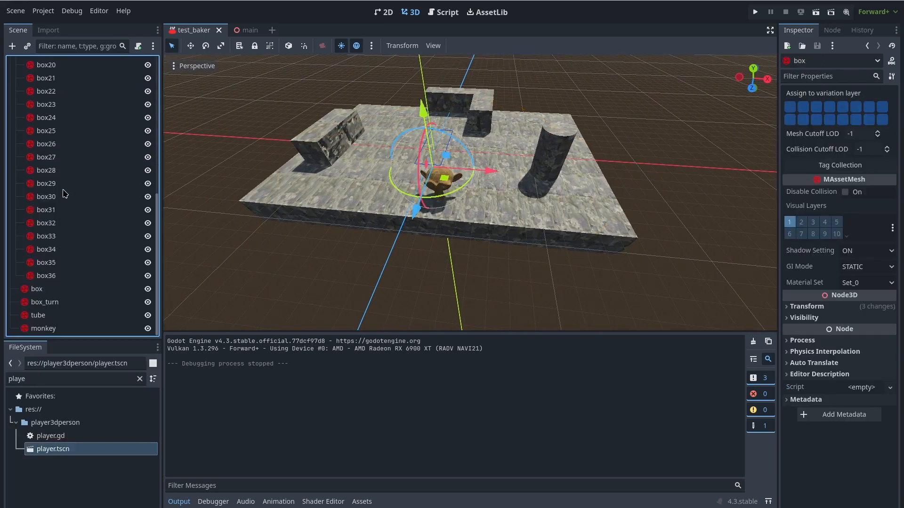
left_click(56, 277, "shift")
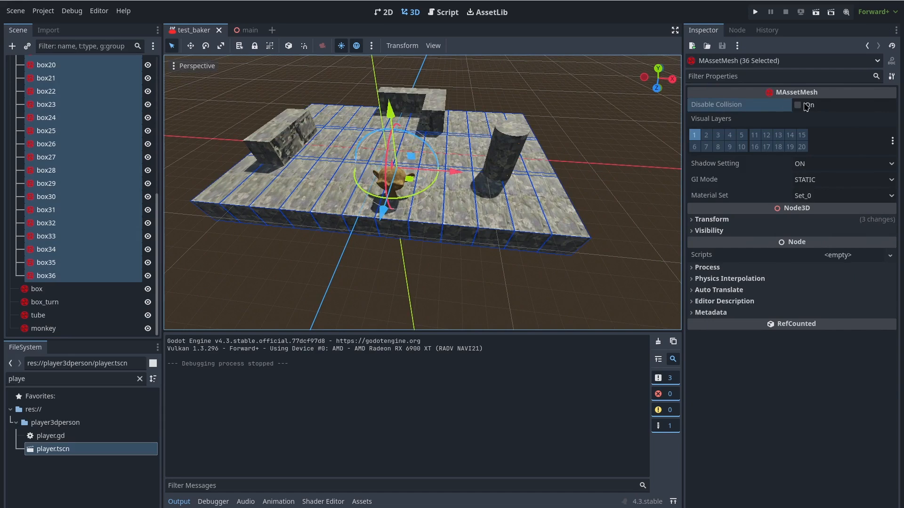
left_click(805, 107)
Step: Add a CollisionShape3D node under the test_baker root and give it a new BoxShape3D
scroll(101, 116, "up", 8)
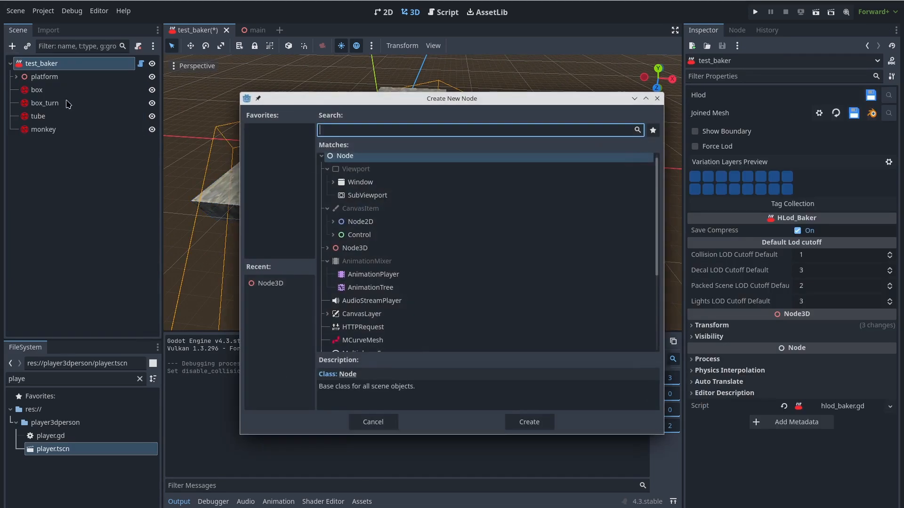
type("coll")
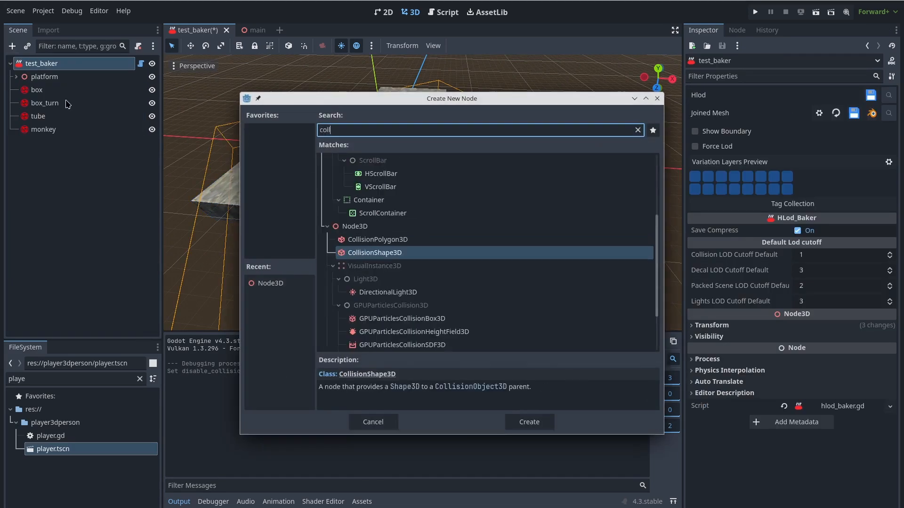
key("Return")
left_click(873, 179)
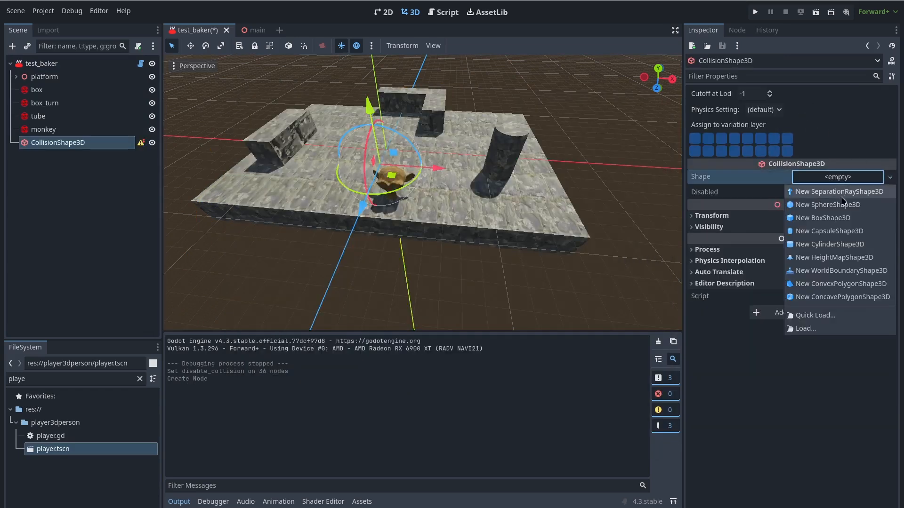
left_click(820, 223)
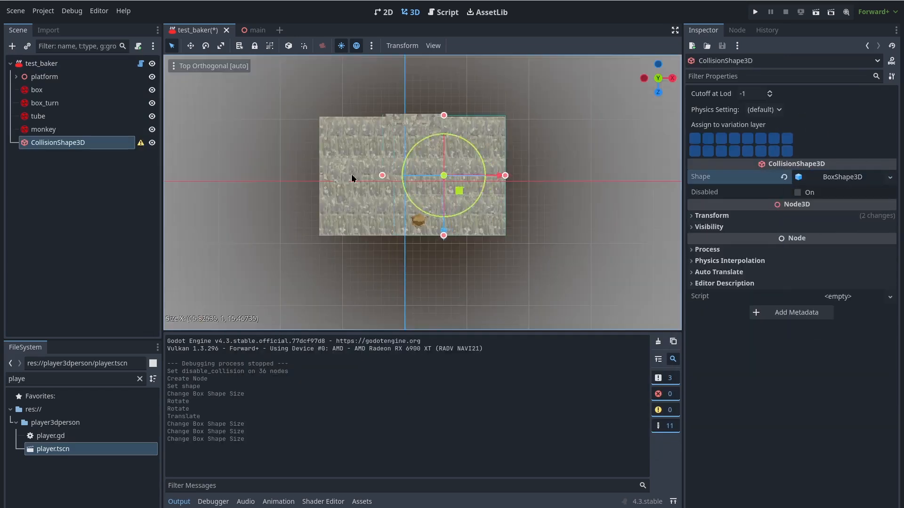
Step: Lower the box collision shape in the front view and fit its height to the platform's thickness
key("KP_1")
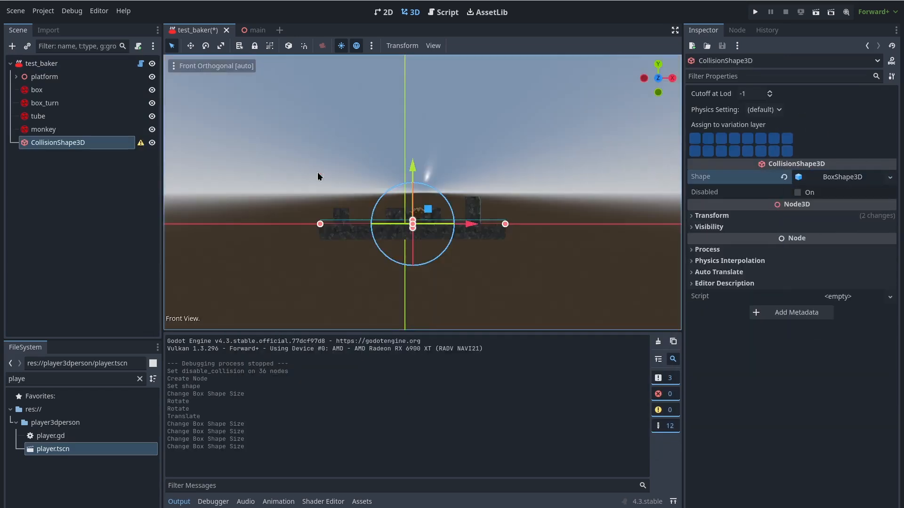
scroll(319, 176, "up", 5)
left_click_drag(418, 127, 412, 156)
left_click_drag(418, 66, 417, 89)
scroll(418, 94, "down", 7)
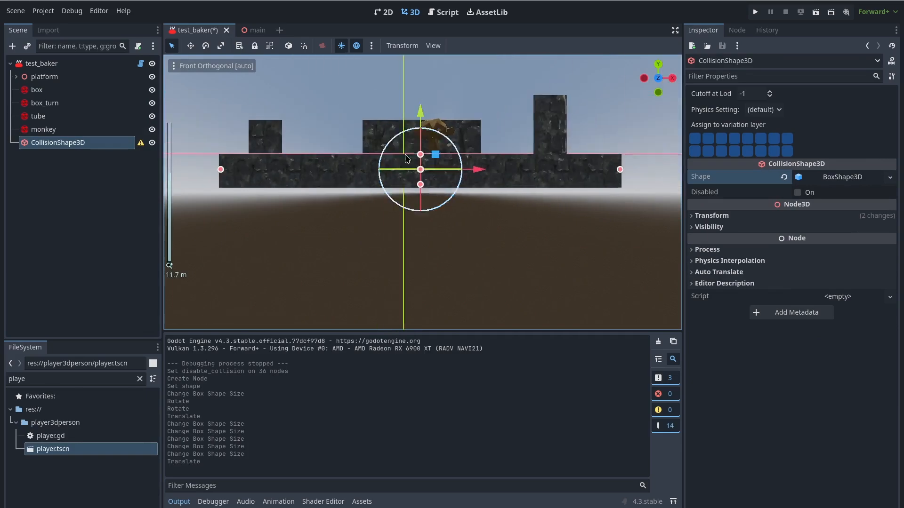
middle_click_drag(405, 118, 499, 165)
Step: Save the test_baker scene and bake its HLOD from the root node
key("ctrl+s")
left_click(47, 64)
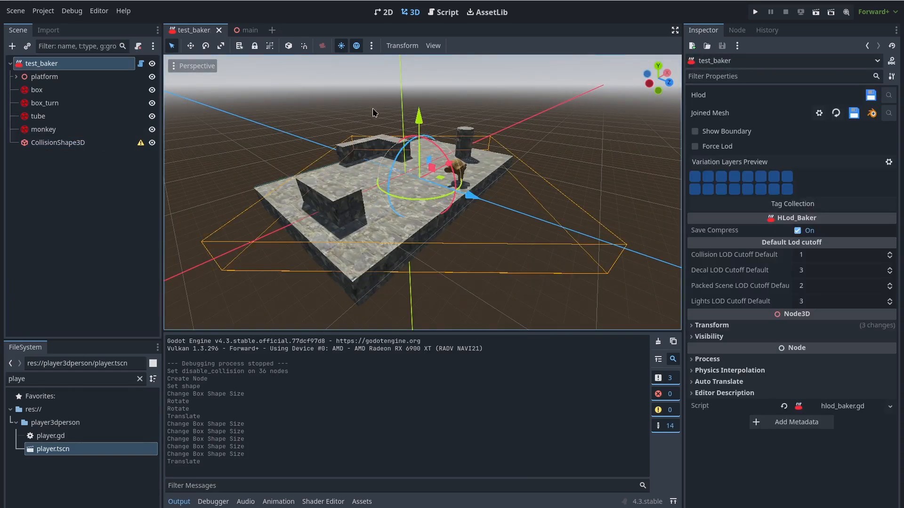
left_click(870, 102)
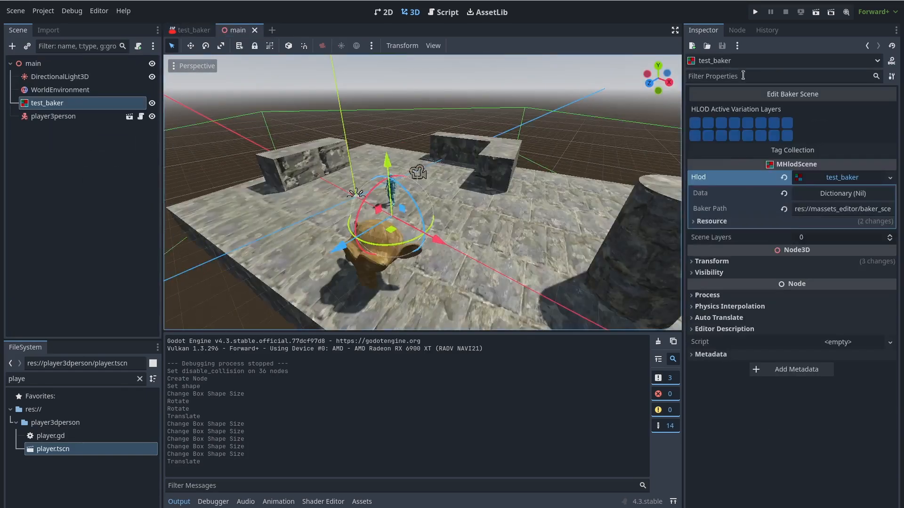
Step: Run the main scene, walk the player across the platform and around the obstacles to test the new floor collision, and quit the game
left_click(816, 13)
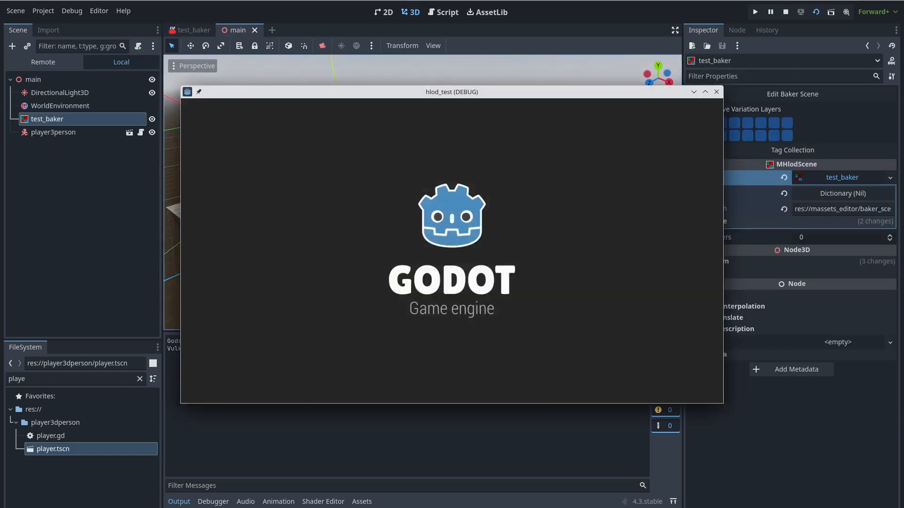
key("w")
key("w")
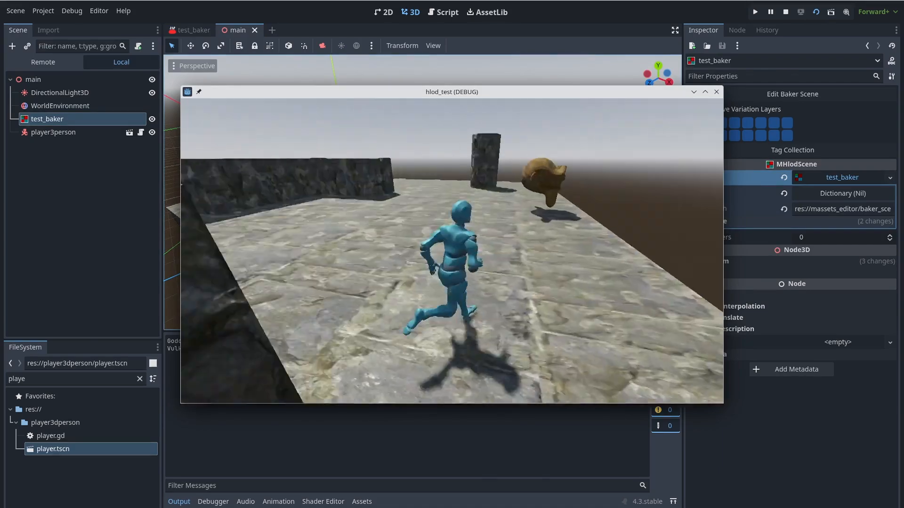
key("w")
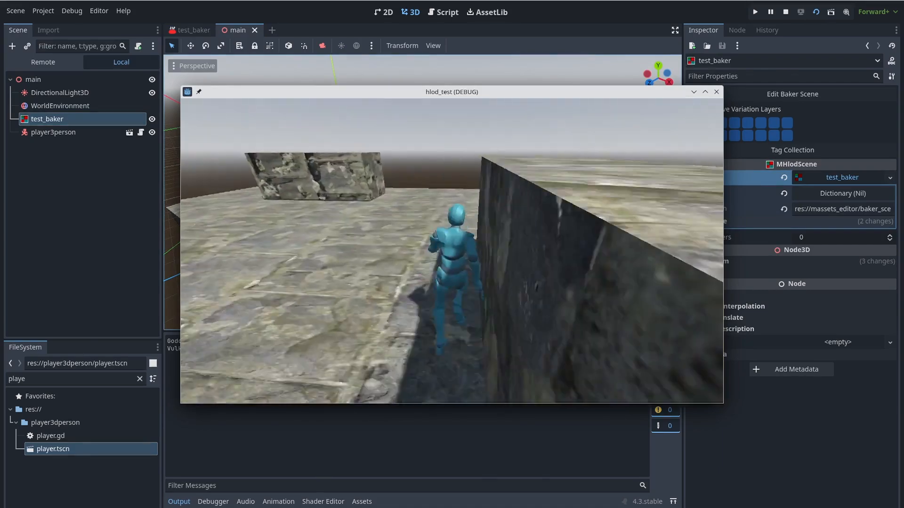
key("w")
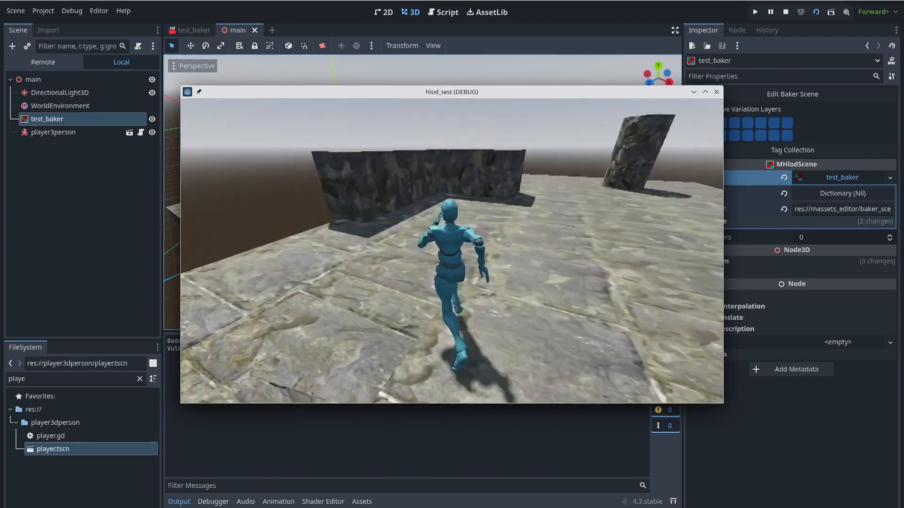
key("w")
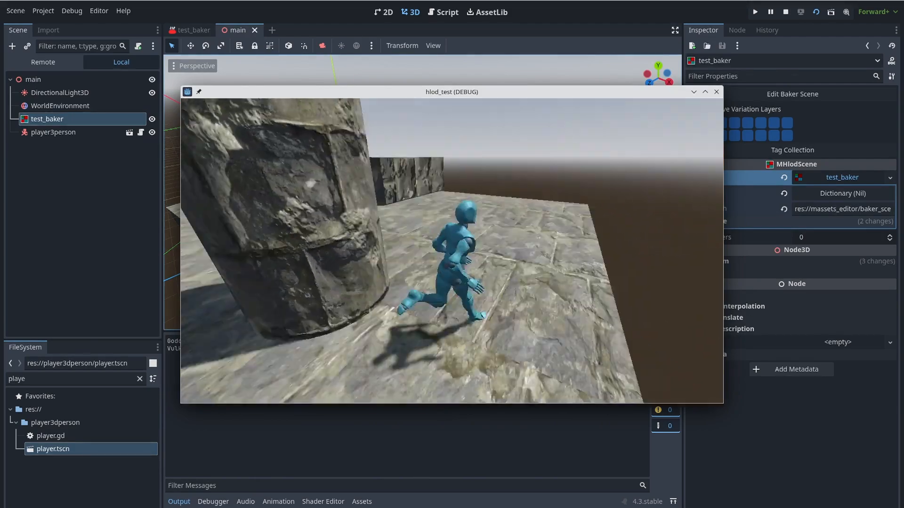
key("w")
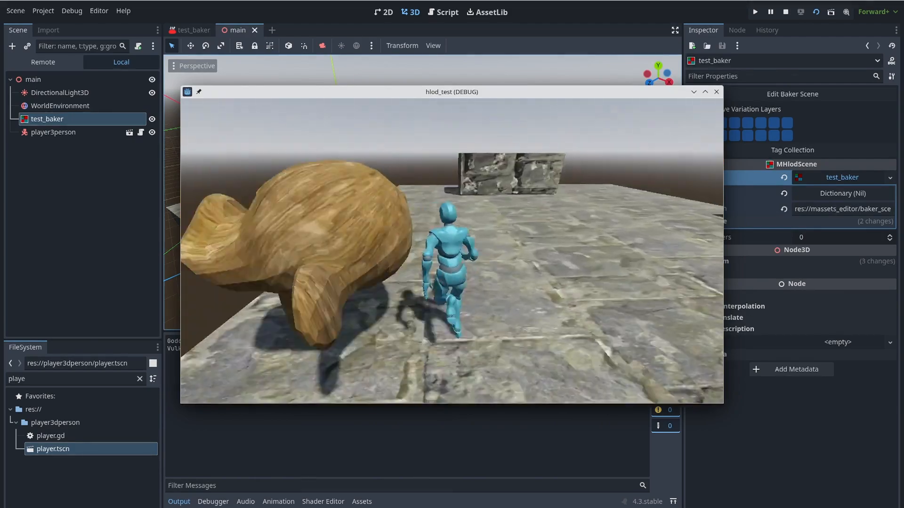
key("w")
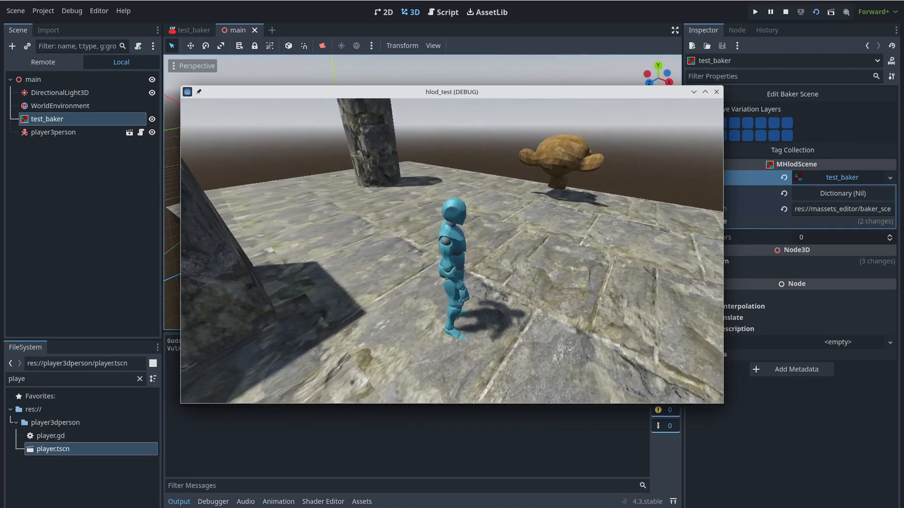
key("Escape")
key("s")
right_click_drag(451, 250, 495, 215)
key("w")
key("s")
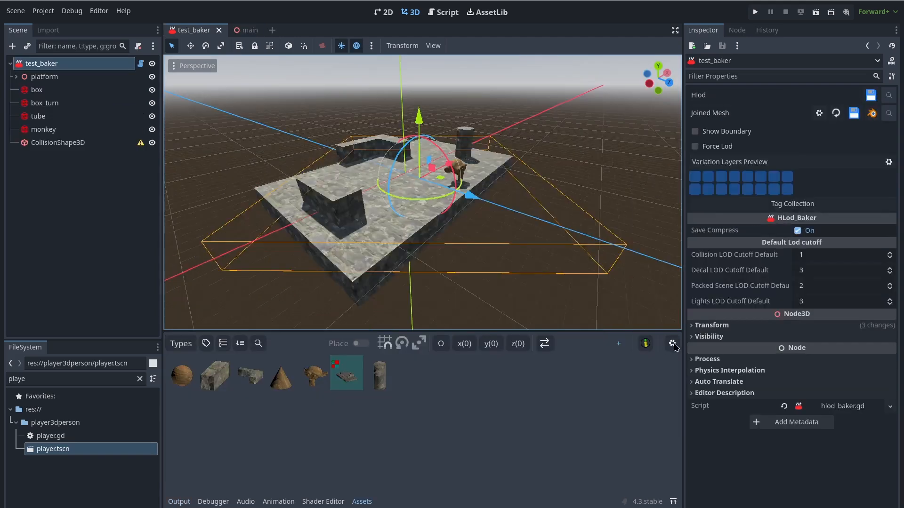
Step: Add a static body physics setting in the asset settings and name it s_setting0
left_click(672, 344)
left_click(431, 49)
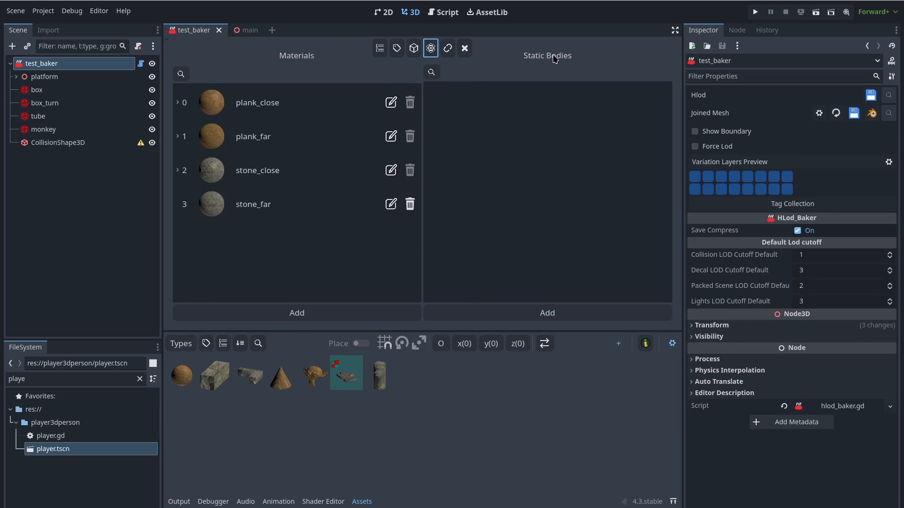
left_click(582, 313)
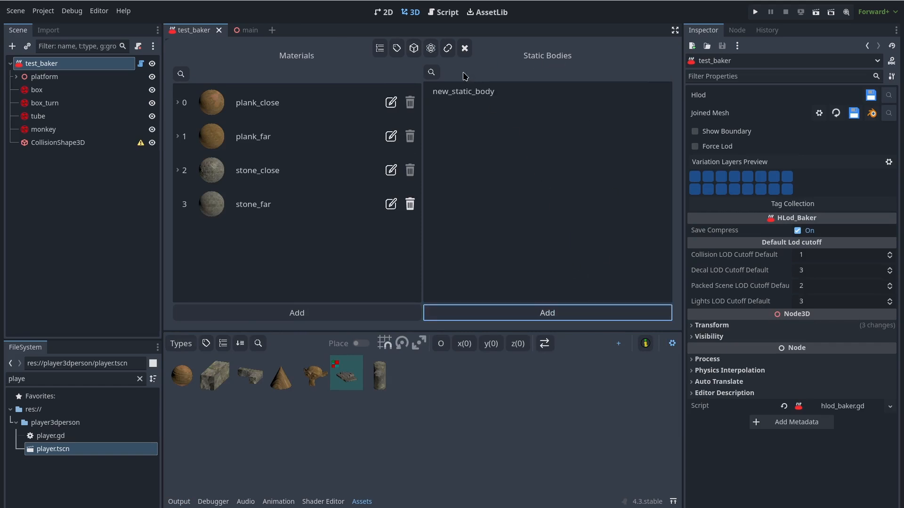
left_click(477, 92)
double_click(478, 93)
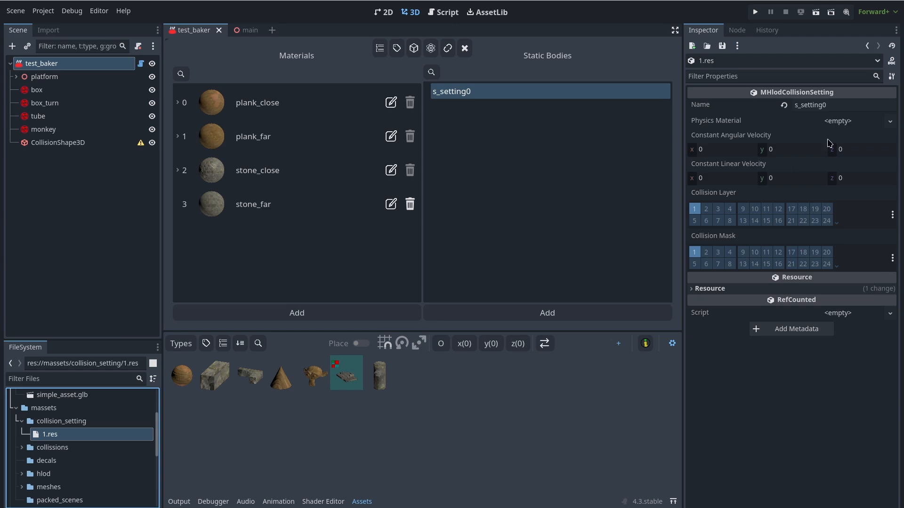
Step: Enable layer 2 in both the collision layer and collision mask of s_setting0, and open its name for editing
left_click(706, 208)
left_click(707, 252)
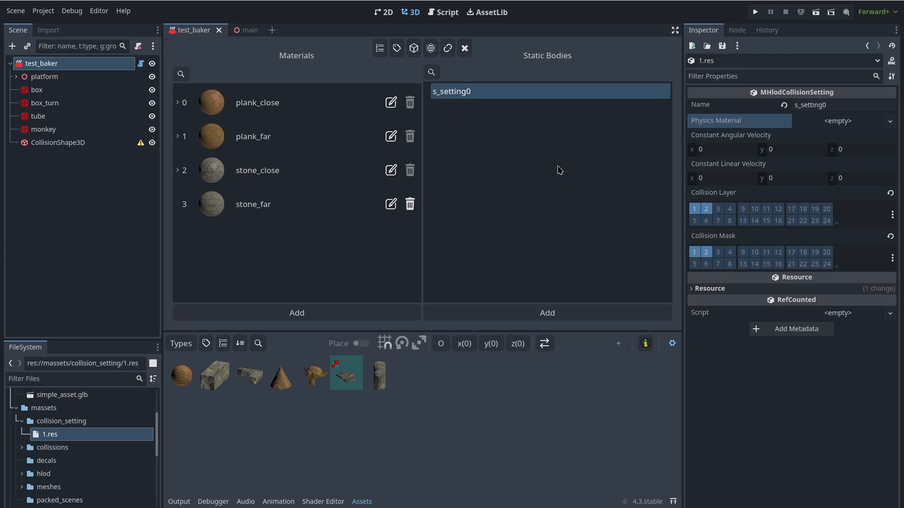
double_click(496, 93)
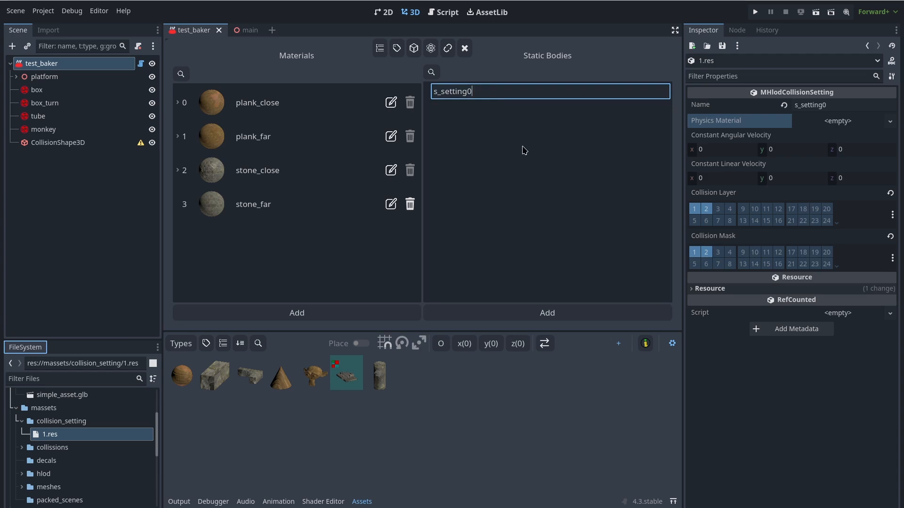
Step: Assign the s_setting0 physics setting to the CollisionShape3D node
left_click(58, 142)
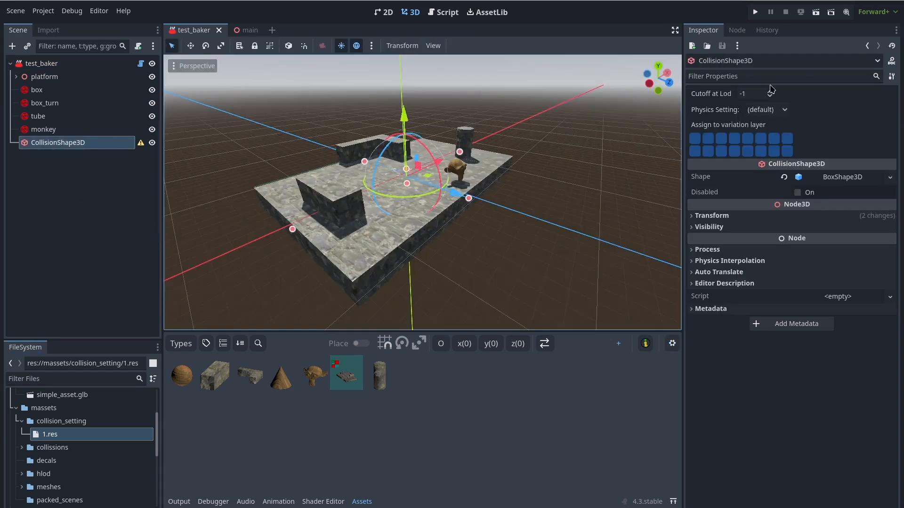
left_click(784, 111)
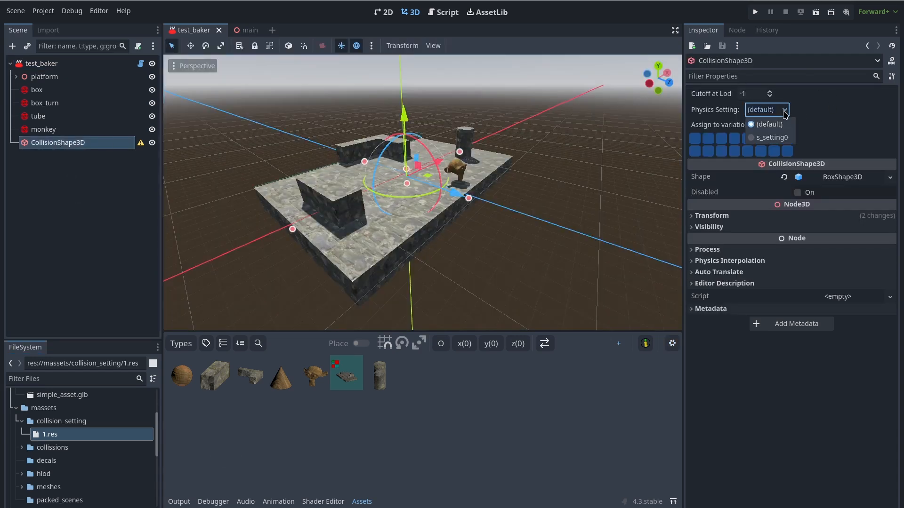
left_click(786, 138)
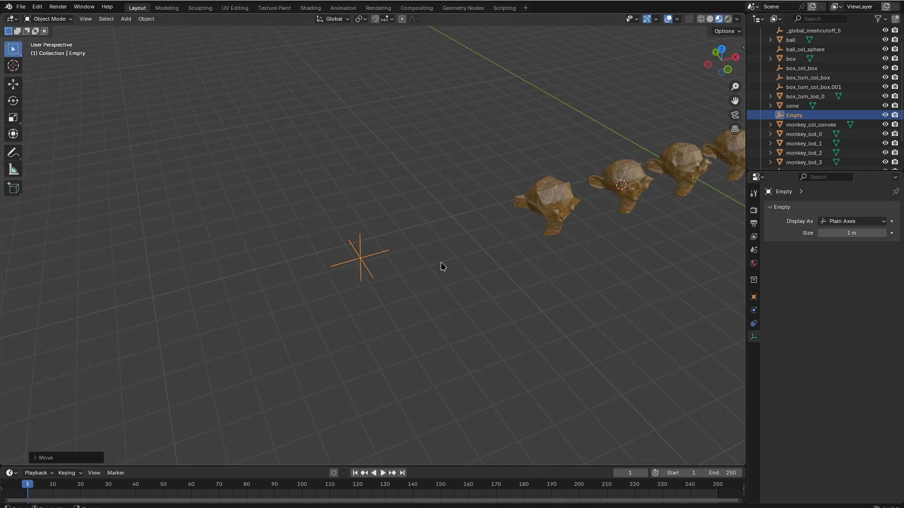
Step: Switch to Blender and rename the new empty as _global_physics_s_setting0
key("F2")
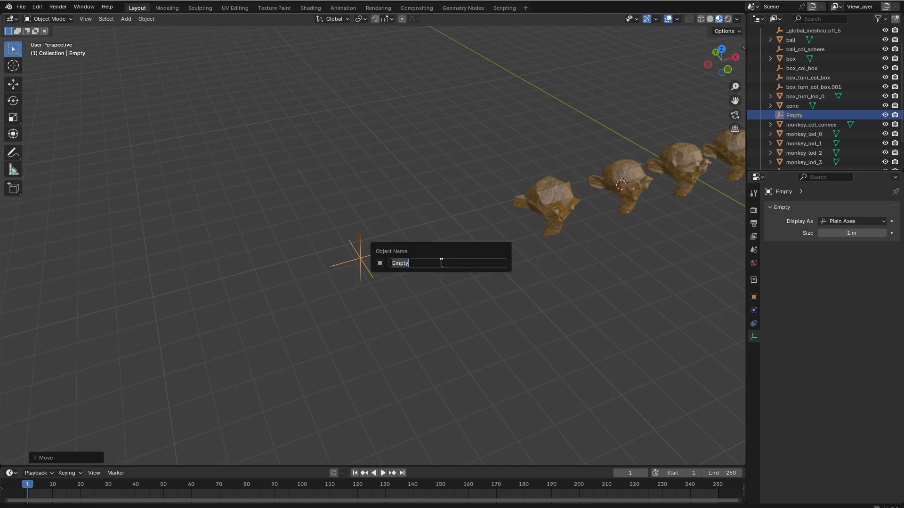
type("_global")
type("_physics_s_setting0")
key("Return")
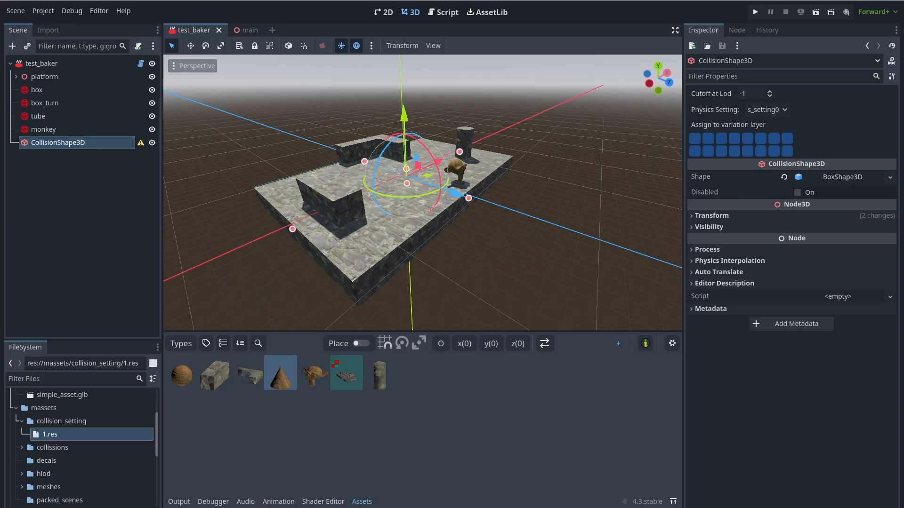